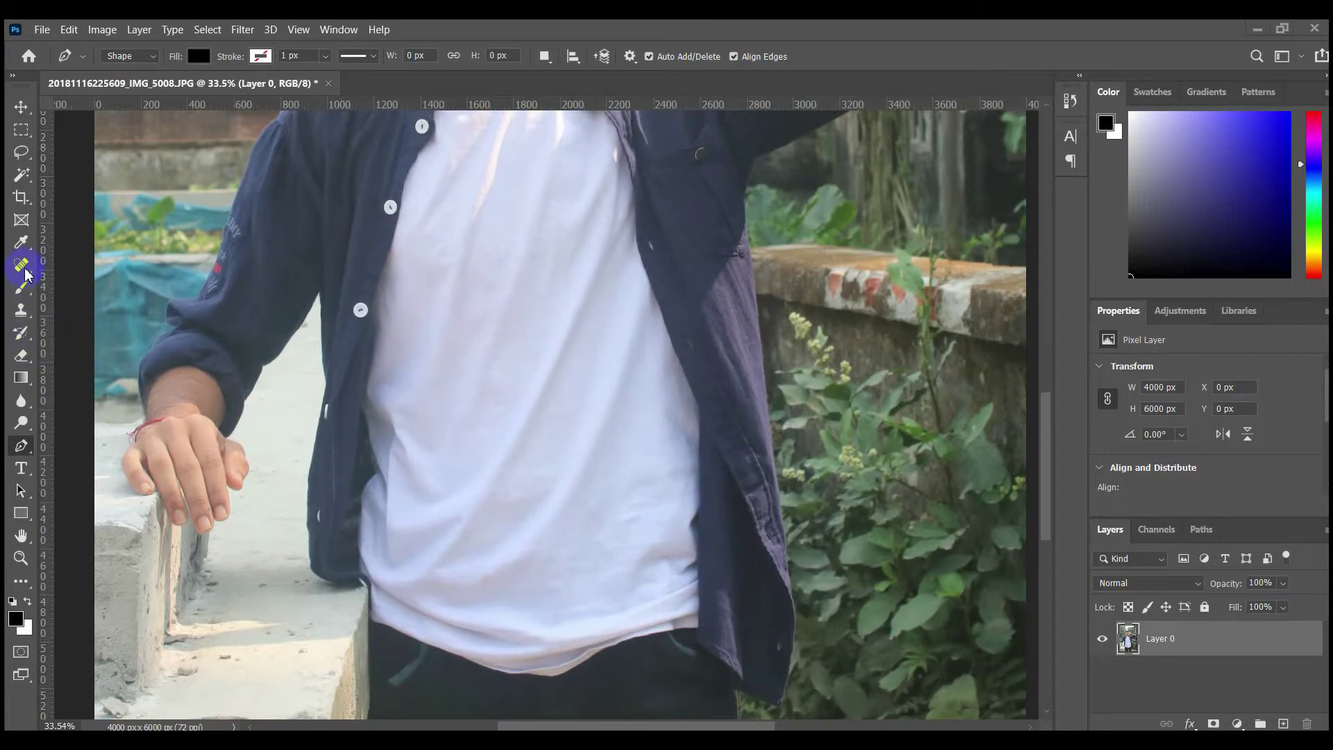
scroll(400, 440, down, 5)
scroll(535, 500, up, 6)
drag(624, 476, 572, 478)
scroll(581, 479, up, 7)
click(618, 619)
drag(527, 321, 593, 491)
click(592, 479)
scroll(590, 480, down, 3)
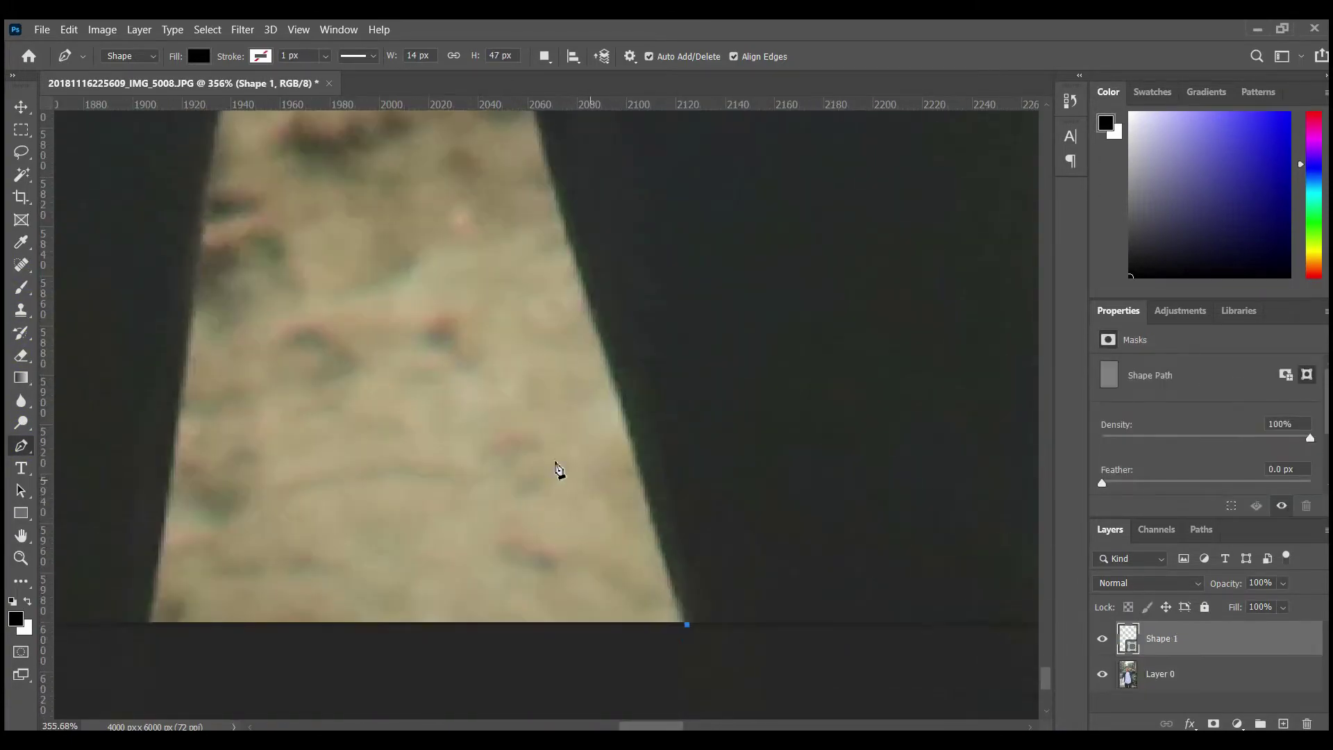
click(1205, 643)
key(Delete)
Set the Pen tool to Path mode and start a path at the photo's bottom edge, following the right side of the gap between the legs
click(129, 55)
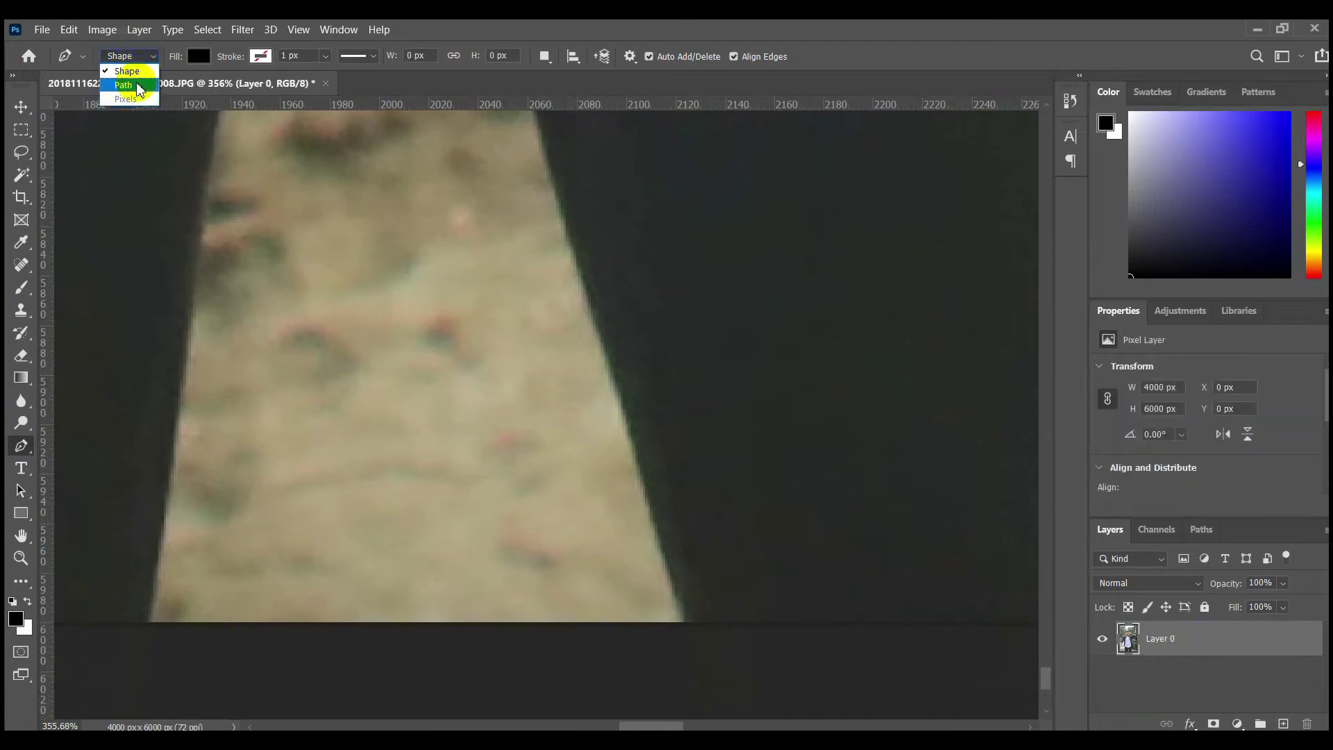
click(137, 83)
click(686, 623)
drag(606, 342, 598, 329)
drag(600, 332, 634, 449)
drag(590, 264, 663, 571)
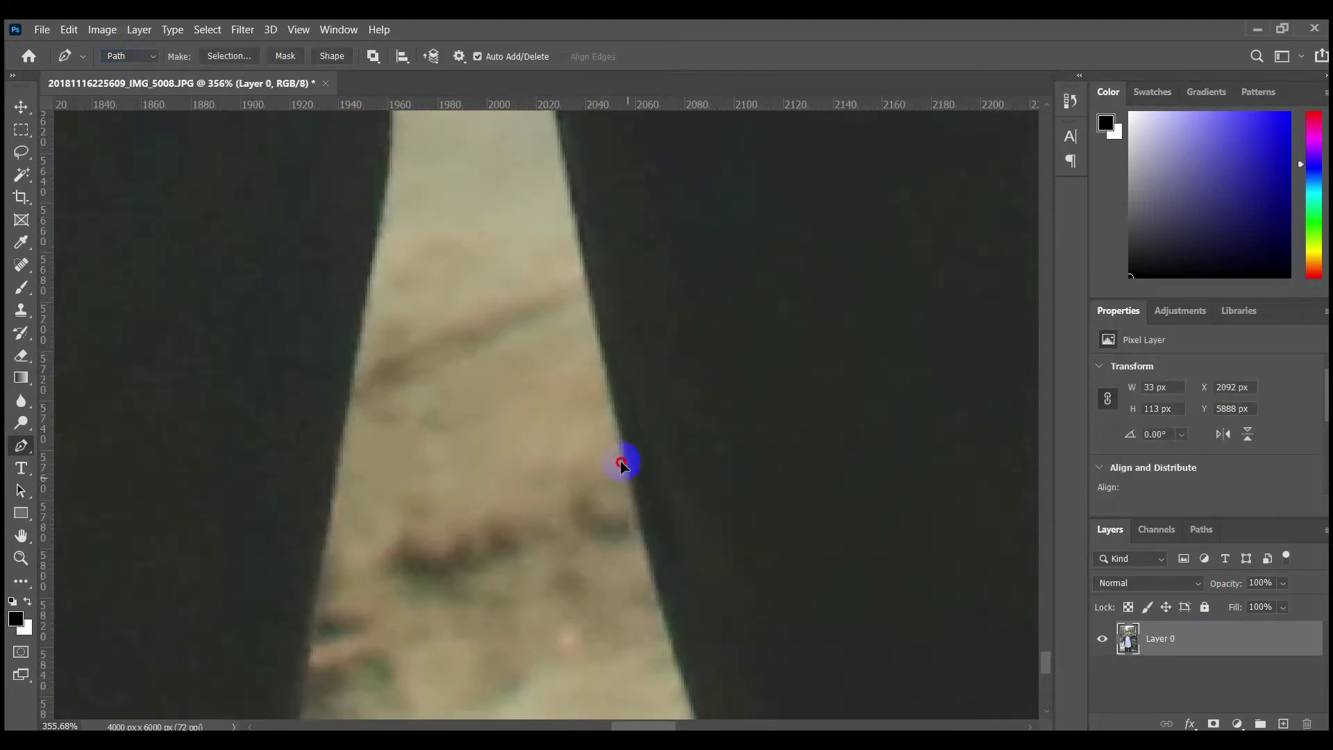
Continue the path with curved anchors up the right side of the gap between the trouser legs
drag(545, 298, 495, 438)
scroll(539, 342, up, 2)
drag(523, 348, 519, 311)
drag(515, 250, 584, 541)
scroll(539, 358, up, 1)
drag(536, 348, 575, 670)
drag(552, 487, 548, 444)
Curve the path around the top of the gap between the legs
scroll(548, 442, up, 4)
drag(555, 379, 555, 354)
drag(522, 322, 495, 316)
drag(667, 469, 604, 479)
scroll(653, 486, up, 2)
drag(554, 456, 506, 446)
Trace the path down the upper left side of the gap between the legs
scroll(507, 534, down, 5)
drag(503, 497, 450, 350)
scroll(455, 361, up, 4)
key(ctrl+z)
drag(470, 405, 453, 262)
scroll(482, 564, down, 5)
drag(482, 492, 481, 320)
scroll(481, 498, up, 2)
drag(493, 518, 485, 595)
drag(471, 661, 482, 250)
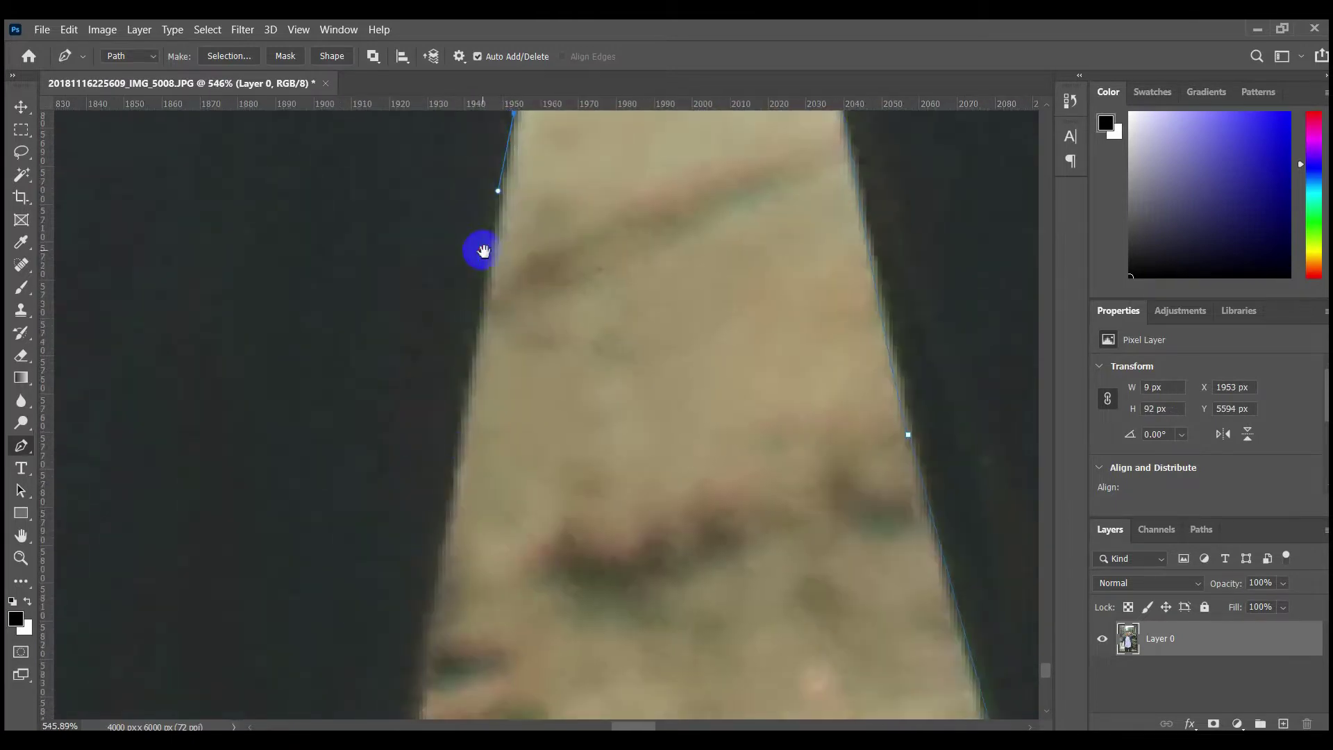
Extend the path down the lower left side of the leg gap toward the photo's bottom edge
drag(446, 473, 437, 525)
drag(420, 622, 461, 300)
drag(436, 541, 423, 587)
scroll(415, 581, up, 1)
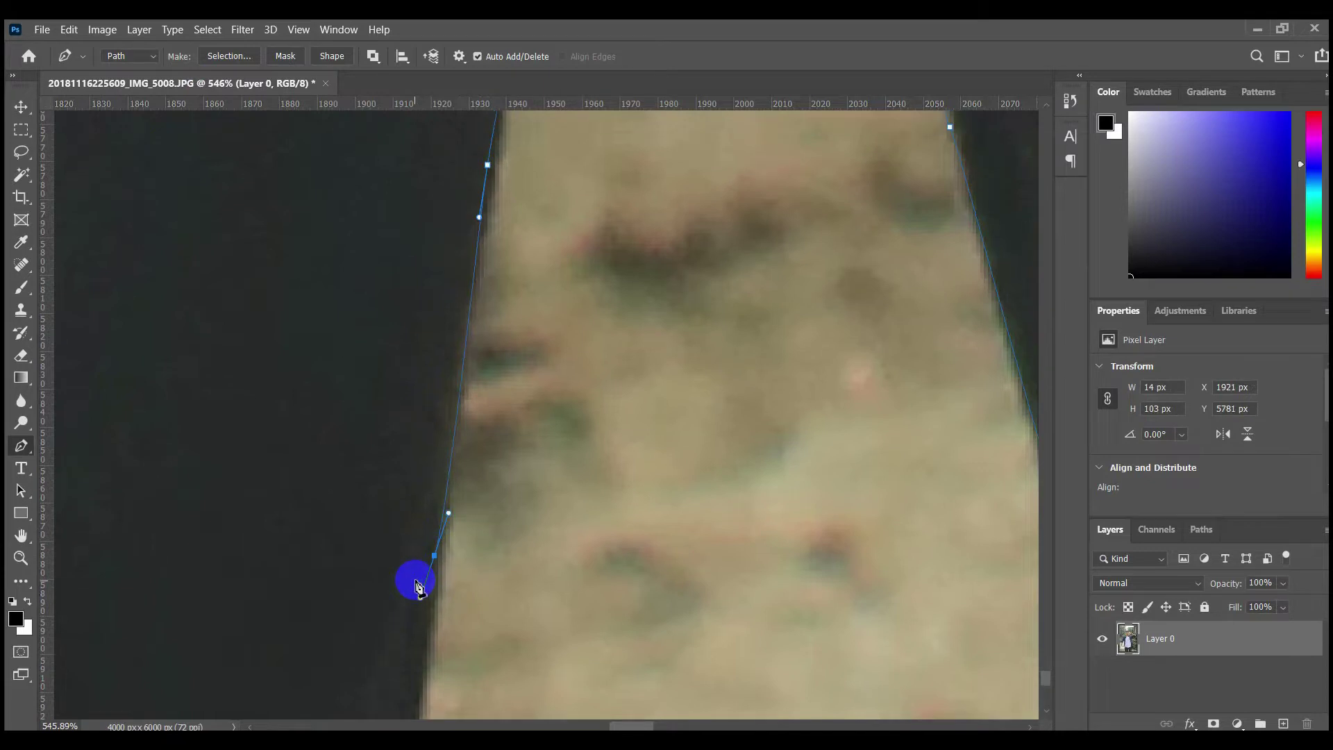
drag(417, 587, 420, 597)
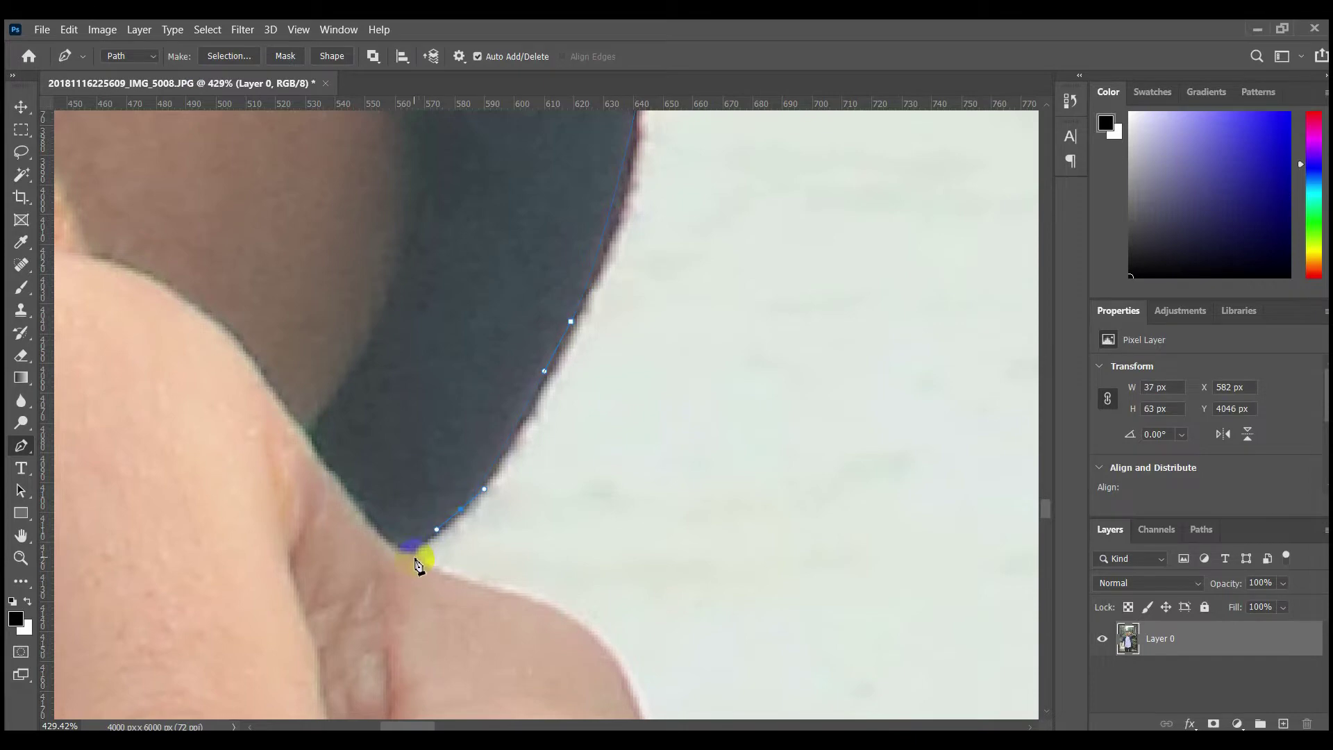
Continue the path from the rolled sleeve cuff onto the hand and along the base of the thumb
drag(423, 564, 445, 570)
scroll(498, 594, up, 3)
drag(514, 602, 500, 415)
drag(665, 577, 545, 502)
click(557, 543)
scroll(612, 623, up, 2)
drag(612, 623, 571, 381)
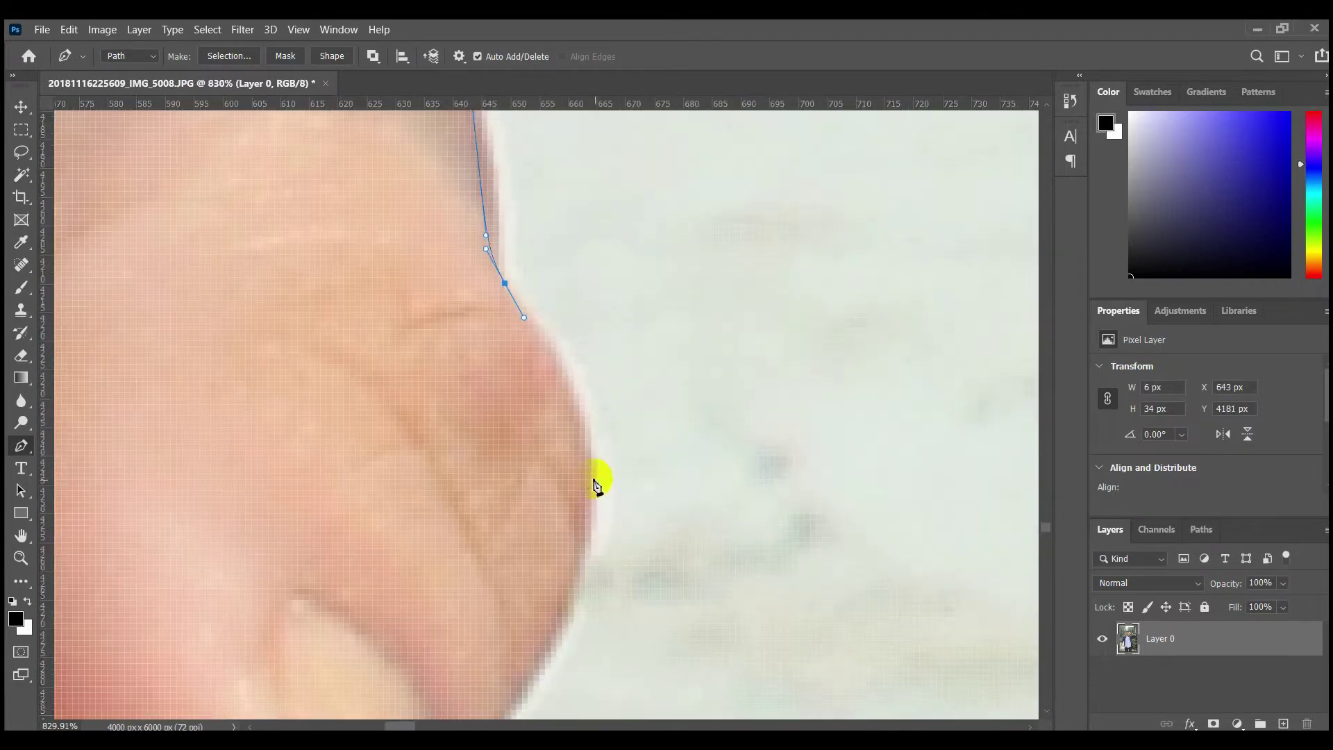
Trace the path around the thumb's knuckle and tip to where it meets the index finger
drag(595, 482, 596, 564)
drag(563, 624, 616, 354)
drag(590, 407, 564, 449)
drag(533, 499, 646, 264)
drag(610, 316, 606, 340)
drag(591, 502, 587, 447)
drag(461, 467, 593, 390)
drag(473, 299, 467, 268)
Turn the path at the corner beside the thumb and follow the index finger's outer edge downward
alt+click(517, 340)
drag(511, 362, 522, 406)
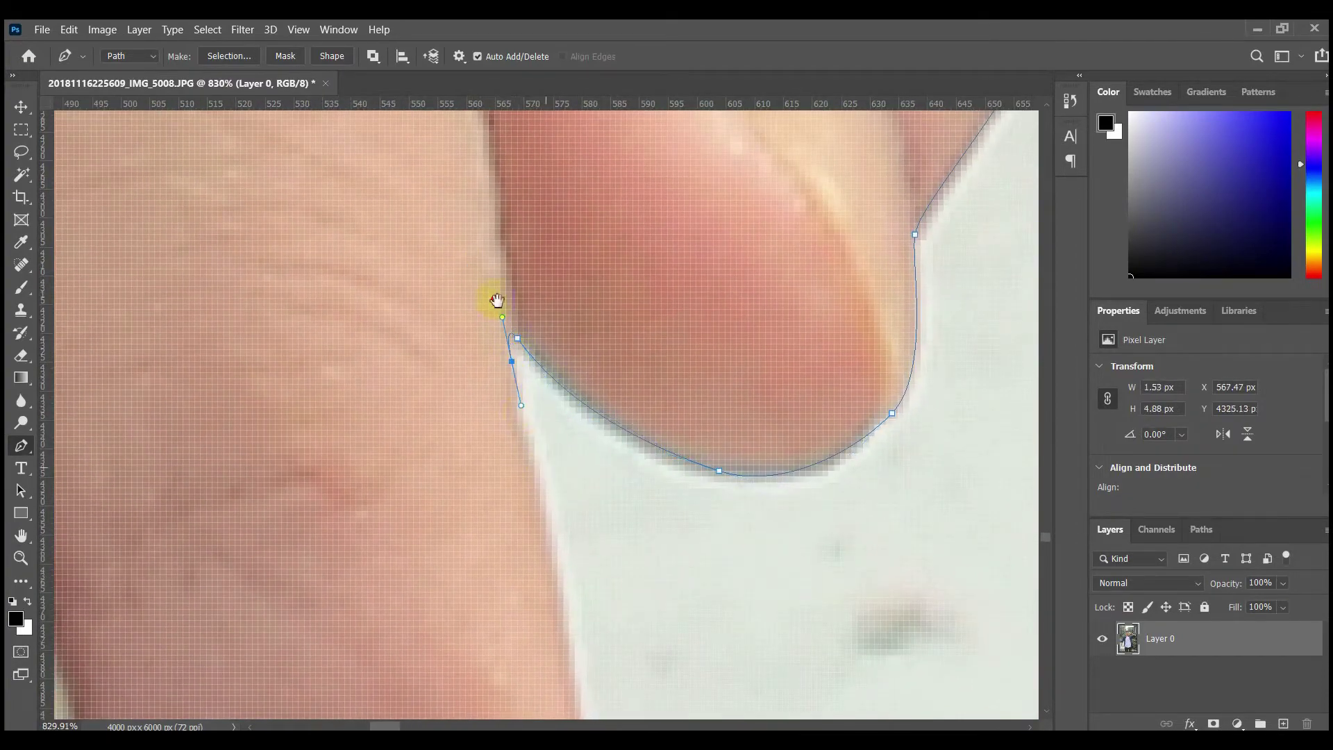
drag(547, 467, 497, 297)
drag(509, 411, 508, 428)
scroll(552, 257, down, 5)
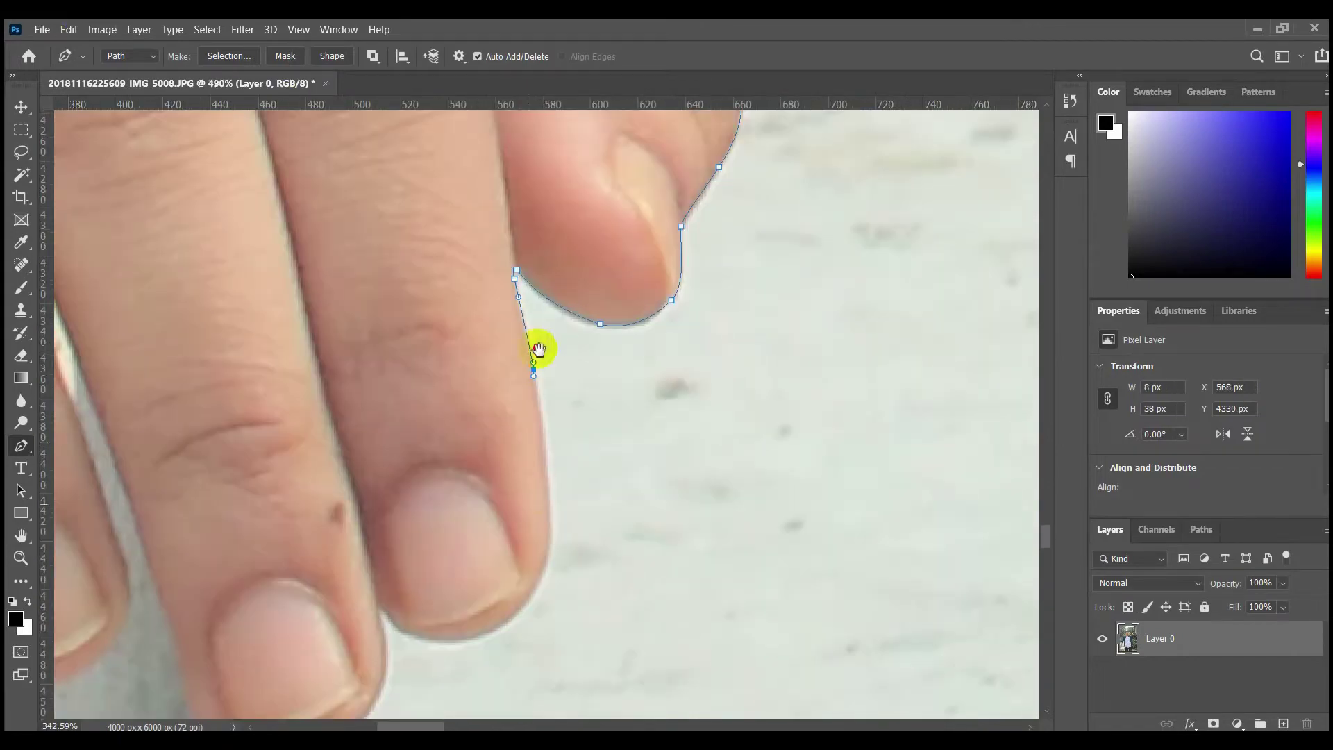
scroll(531, 511, up, 5)
drag(578, 354, 579, 478)
Curve the path around the index fingertip to the notch beside the middle finger
drag(533, 629, 546, 528)
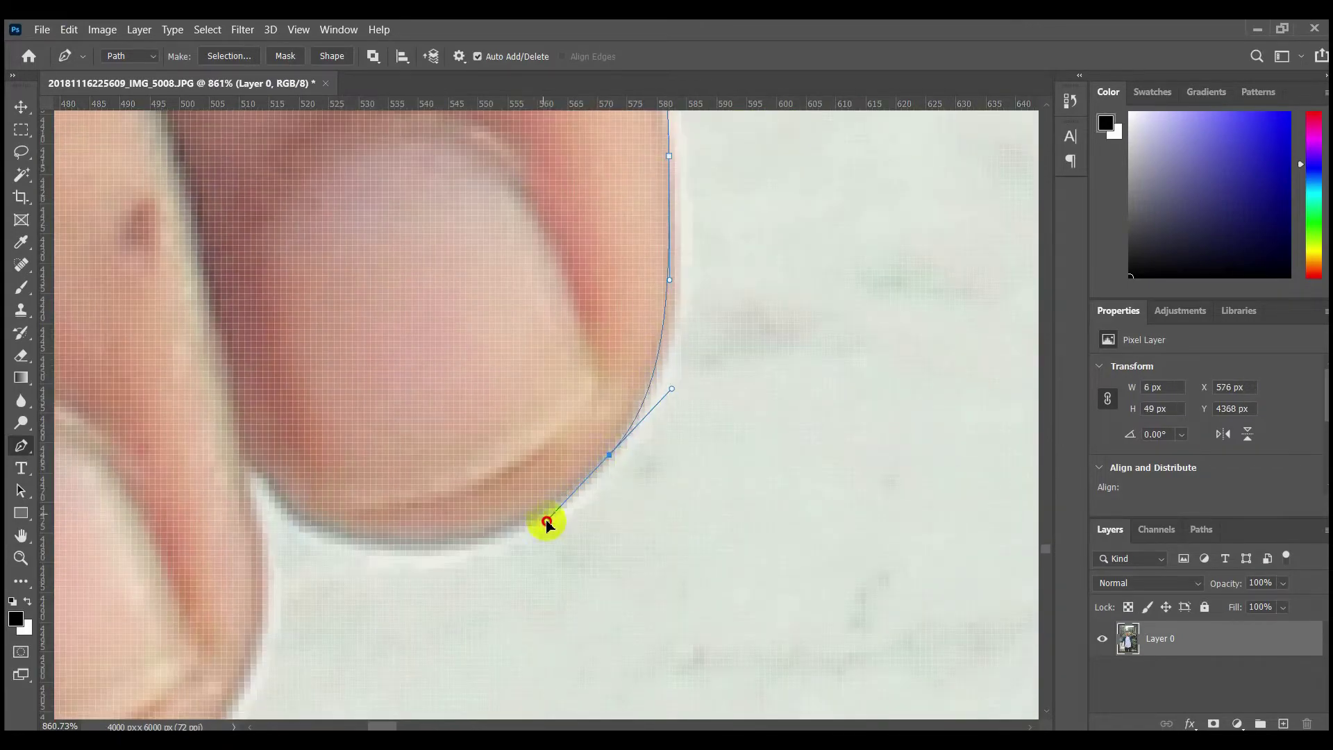
drag(313, 533, 536, 363)
drag(666, 379, 590, 381)
drag(548, 365, 616, 445)
Trace the path around the middle fingertip and start up its far side
drag(625, 521, 654, 317)
drag(609, 438, 772, 322)
drag(645, 399, 547, 428)
drag(598, 448, 829, 541)
drag(654, 486, 593, 449)
drag(559, 353, 541, 311)
Extend the path up the middle finger's edge to the top of the gap beside the ring finger
drag(526, 232, 583, 476)
drag(569, 401, 550, 351)
drag(525, 291, 621, 534)
drag(605, 465, 583, 418)
drag(566, 330, 624, 543)
drag(553, 422, 563, 479)
drag(472, 285, 565, 496)
drag(551, 410, 559, 434)
drag(559, 422, 614, 630)
Turn the path at the top of the gap and follow the ring finger's inner edge down toward its nail
drag(520, 368, 493, 319)
drag(509, 422, 525, 489)
scroll(527, 493, down, 3)
drag(536, 577, 512, 314)
scroll(605, 514, up, 2)
drag(608, 543, 517, 224)
scroll(627, 446, down, 3)
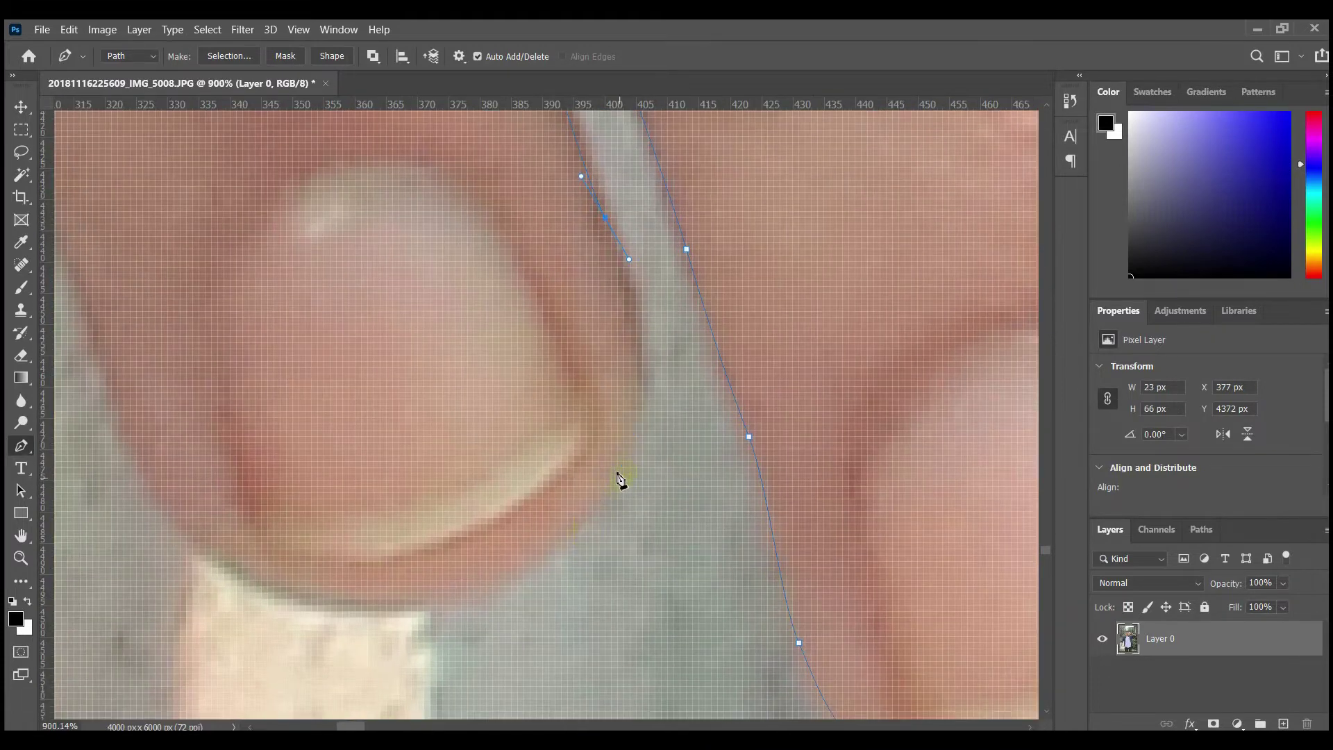
Curve the path around the ring fingertip and up its edge facing the little finger
scroll(532, 544, down, 2)
scroll(586, 529, up, 2)
drag(590, 512, 493, 511)
drag(413, 424, 464, 424)
drag(408, 248, 467, 372)
drag(403, 155, 477, 398)
drag(424, 245, 518, 480)
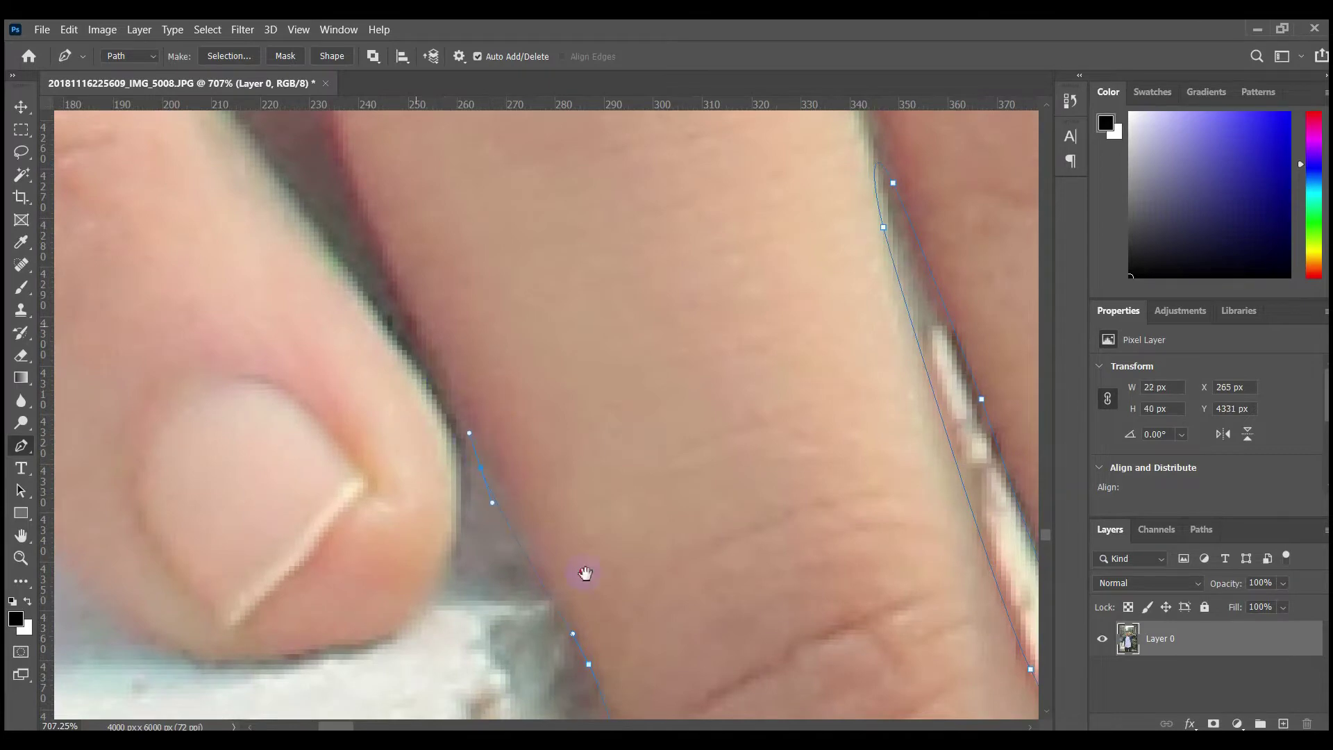
Carry the path up the ring finger and across the top of the gap to the little finger
drag(586, 573, 587, 578)
drag(534, 470, 512, 404)
drag(507, 327, 595, 585)
drag(569, 550, 557, 535)
drag(492, 620, 486, 264)
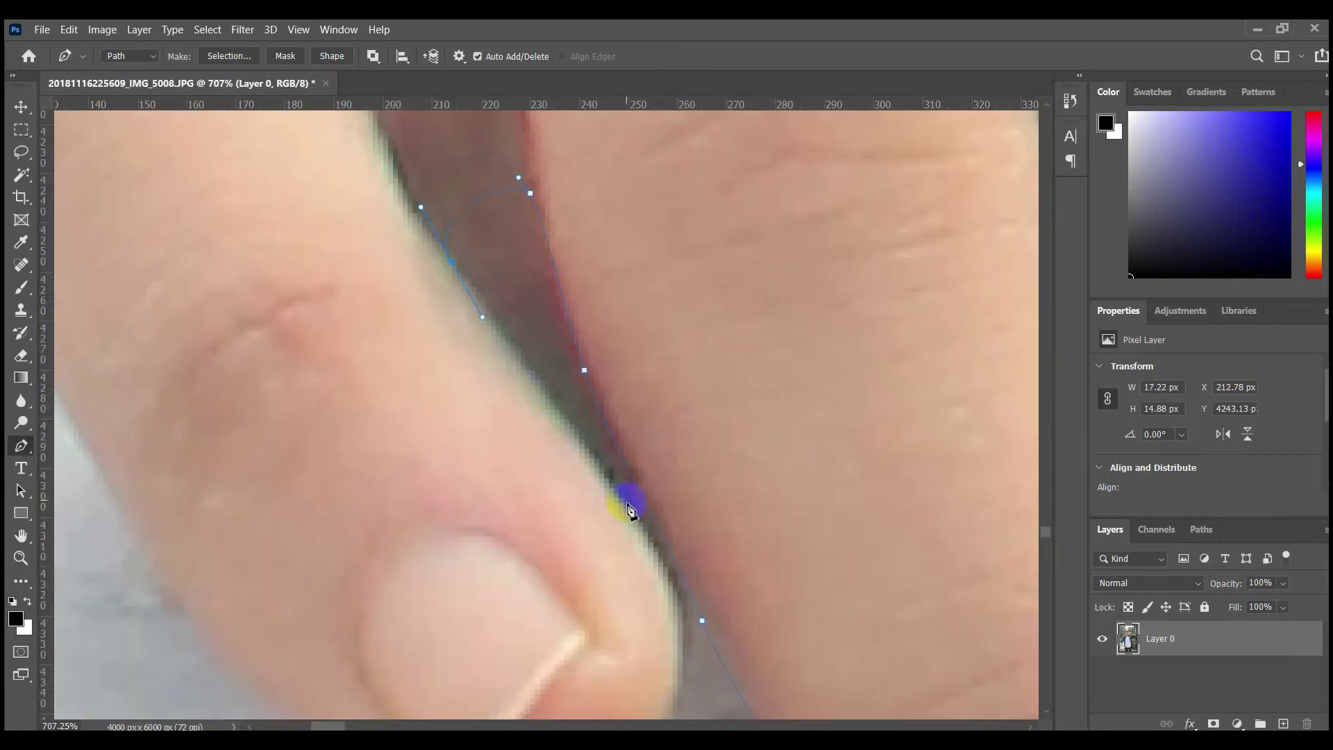
Trace the path down the little finger's inner edge to its tip, redoing the misplaced anchor
drag(627, 504, 659, 561)
drag(670, 615, 656, 426)
key(ctrl+z)
drag(628, 342, 659, 399)
drag(654, 510, 642, 550)
Curve the path around the little fingertip and start up the finger's outer edge
drag(625, 552, 793, 439)
drag(705, 505, 640, 518)
drag(533, 486, 454, 434)
drag(390, 359, 611, 563)
drag(518, 454, 466, 372)
scroll(561, 239, down, 3)
scroll(561, 238, down, 1)
drag(585, 168, 526, 380)
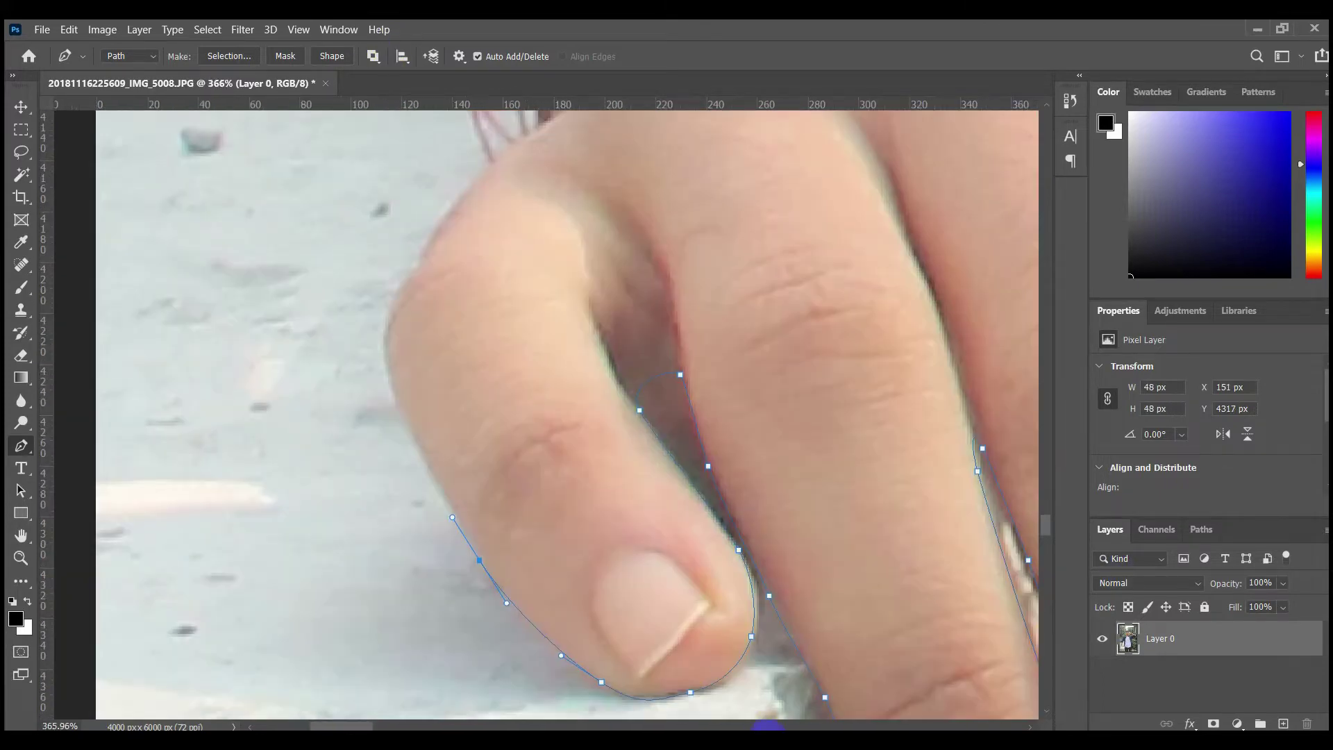
Follow the little finger's outer edge up and around its knuckle with the path
scroll(437, 401, up, 2)
scroll(437, 416, up, 2)
drag(438, 417, 455, 484)
drag(510, 395, 539, 351)
drag(563, 315, 534, 545)
Extend the path from the little finger's knuckle up the outer side of the hand and wrist
scroll(599, 460, down, 3)
drag(599, 460, 580, 644)
scroll(565, 548, up, 1)
drag(595, 540, 613, 656)
scroll(653, 549, up, 1)
drag(679, 352, 676, 524)
Trace the path along the outer edge of the rolled-up shirt cuff to the fold above it
scroll(675, 338, down, 7)
scroll(657, 456, up, 5)
drag(638, 342, 604, 299)
scroll(613, 260, down, 5)
drag(619, 224, 533, 511)
scroll(532, 510, up, 5)
drag(547, 464, 592, 402)
drag(671, 327, 699, 288)
drag(715, 263, 420, 600)
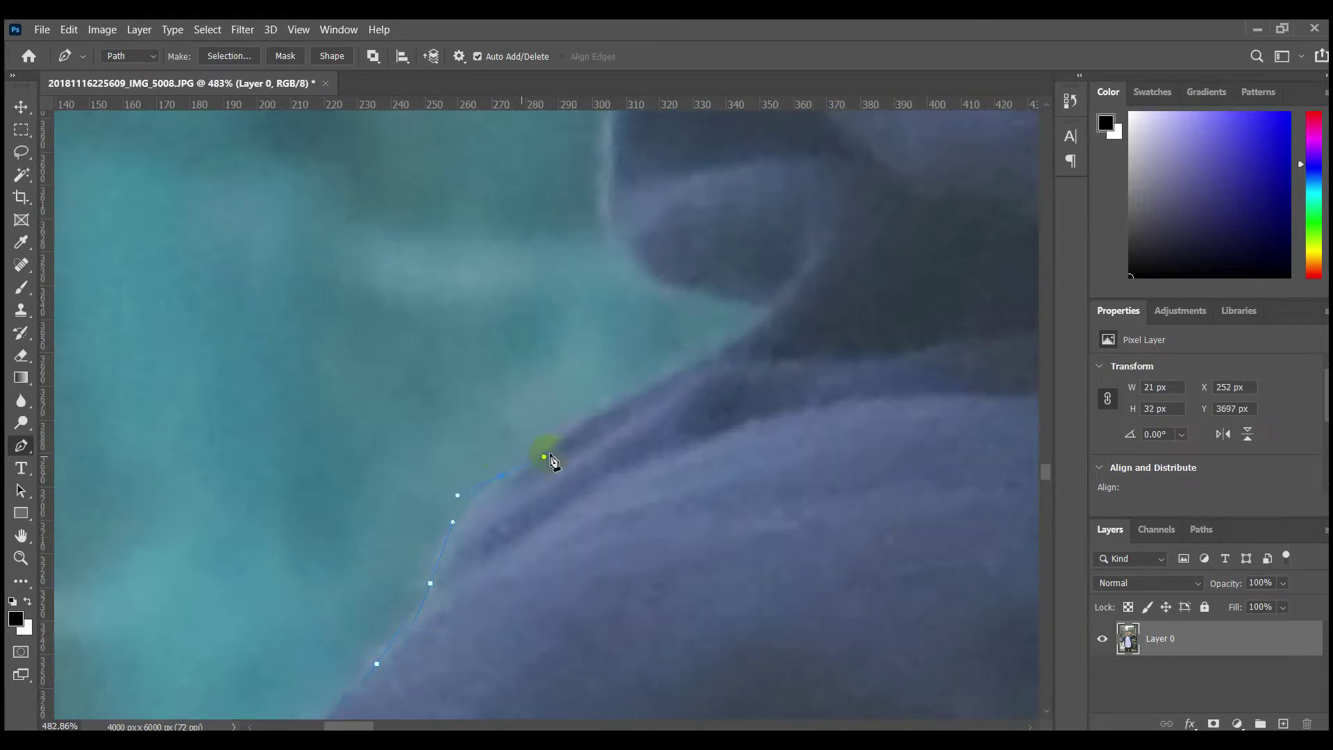
Follow the notch and rounded fold above the rolled cuff with curved path anchors
drag(699, 323, 700, 534)
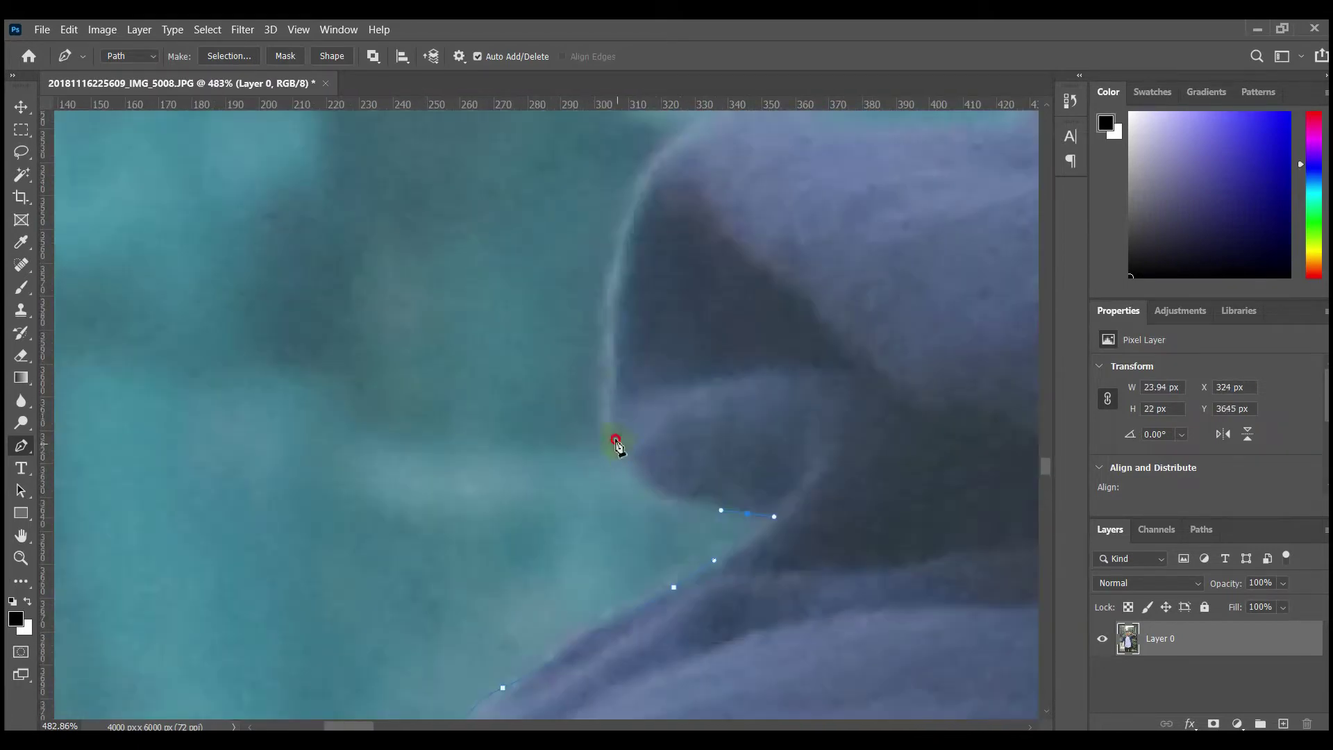
drag(615, 442, 594, 359)
drag(608, 281, 553, 533)
drag(575, 485, 599, 425)
drag(692, 365, 451, 509)
Continue the path from the cuff fold along the lower outer edge of the sleeve
drag(791, 478, 799, 444)
drag(810, 316, 349, 516)
drag(414, 500, 450, 438)
drag(479, 340, 278, 663)
drag(345, 571, 381, 465)
drag(409, 365, 396, 522)
Extend the path from the rounded fold above the cuff up the outer edge of the sleeve
drag(428, 471, 468, 286)
drag(487, 132, 447, 526)
drag(538, 307, 555, 232)
drag(566, 179, 449, 577)
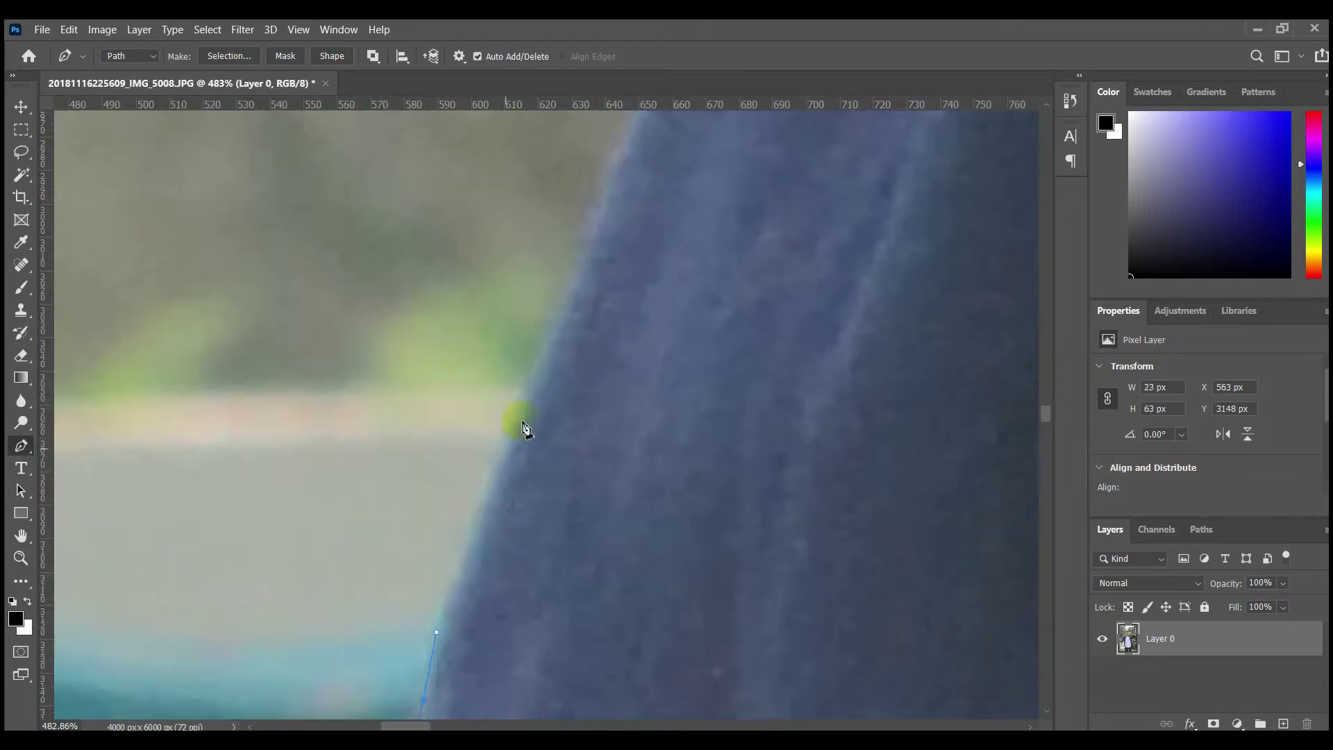
drag(520, 420, 552, 334)
drag(568, 284, 513, 539)
Continue the path up the outer edge of the upper sleeve to the start of the shoulder
drag(609, 291, 484, 500)
drag(503, 443, 547, 346)
drag(590, 292, 482, 497)
drag(527, 361, 597, 270)
drag(628, 177, 295, 507)
Trace the path around the rounded outer part of the shoulder with curved anchors
drag(321, 495, 379, 444)
drag(197, 583, 192, 584)
drag(344, 424, 399, 376)
drag(646, 289, 486, 489)
drag(443, 395, 524, 352)
drag(642, 265, 666, 241)
drag(736, 201, 320, 489)
Follow the wavy top edge of the shoulder with curved anchors to the base of the shirt collar
drag(518, 389, 636, 342)
drag(741, 300, 290, 487)
drag(411, 431, 519, 399)
drag(619, 369, 669, 376)
drag(714, 372, 747, 356)
drag(771, 344, 220, 556)
drag(346, 498, 420, 499)
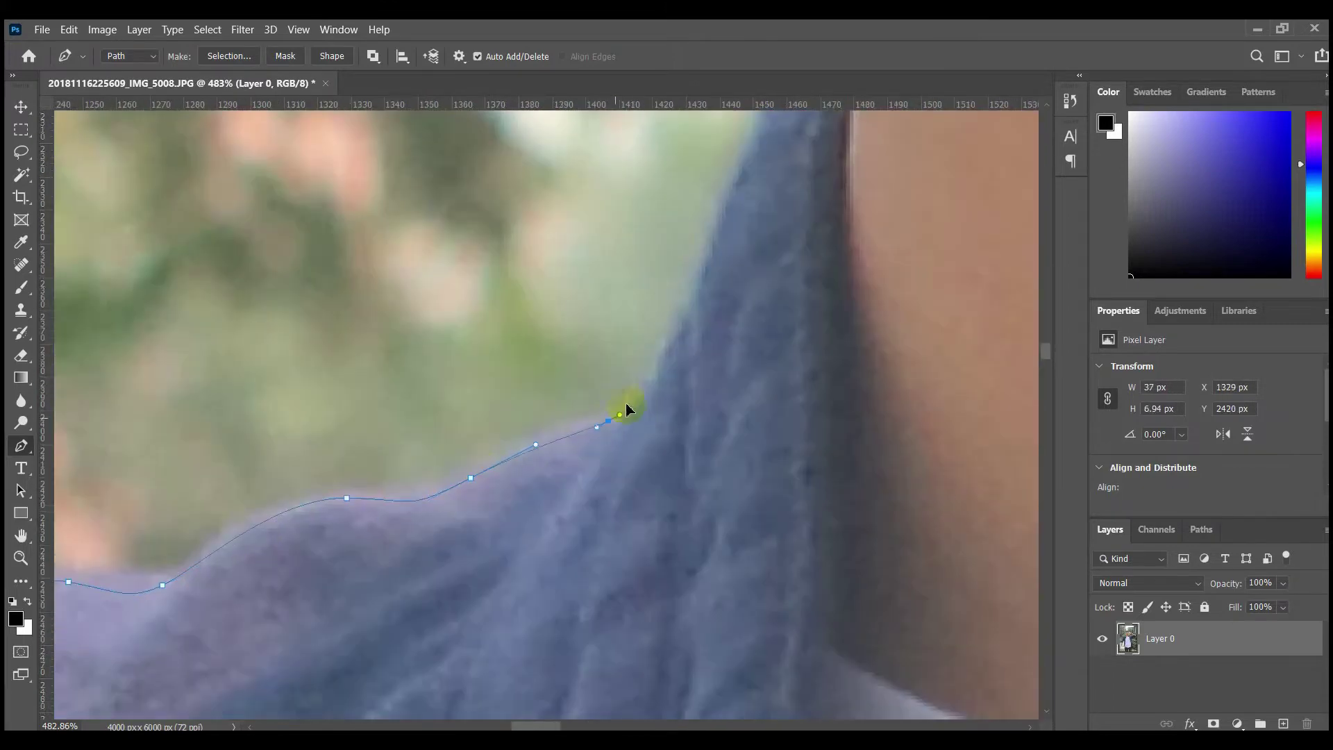
Trace the path up the outer edge of the shirt collar to where it meets the neck
drag(667, 297, 335, 612)
scroll(336, 612, up, 2)
drag(431, 396, 447, 352)
drag(482, 284, 408, 559)
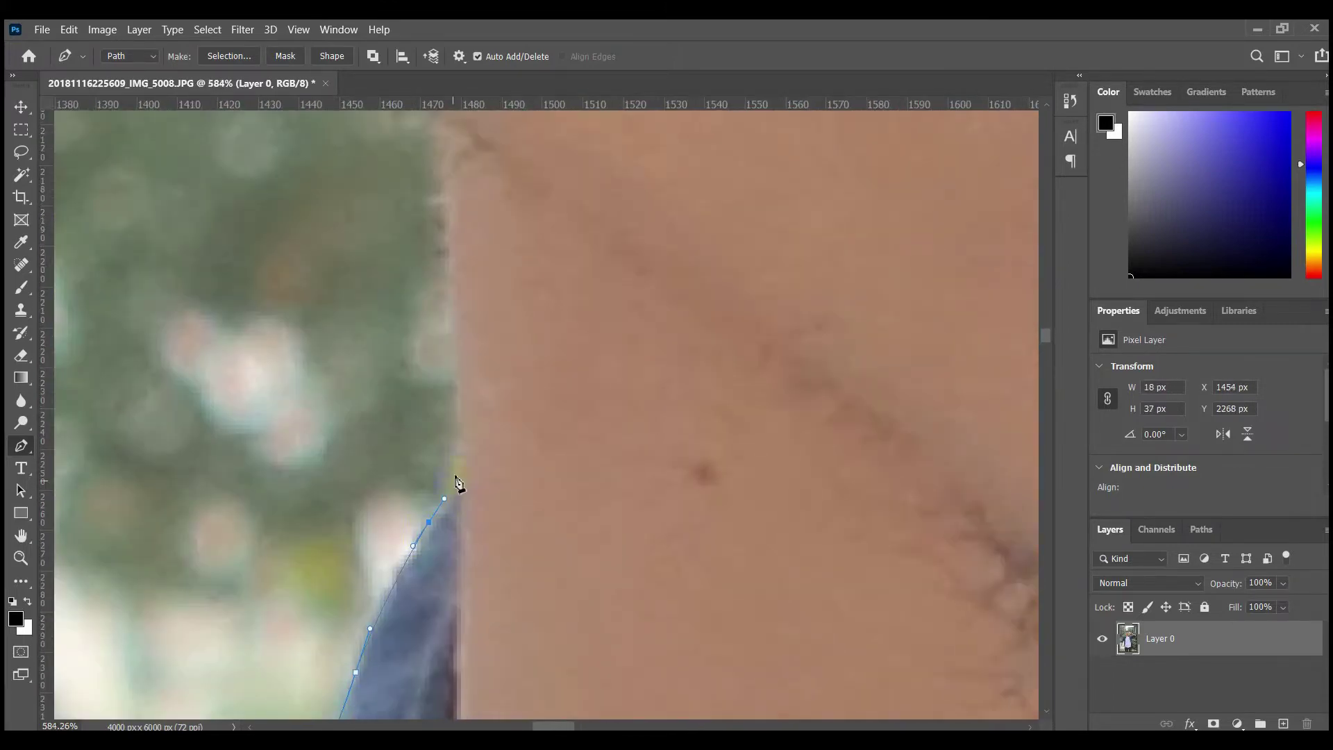
Run the path from the collar tip up the side of the neck toward the ear
click(452, 238)
scroll(478, 438, up, 1)
scroll(395, 298, down, 2)
drag(309, 177, 386, 319)
scroll(436, 448, up, 2)
drag(366, 272, 467, 500)
click(439, 367)
scroll(440, 367, down, 4)
drag(299, 400, 462, 489)
scroll(555, 570, up, 5)
scroll(375, 321, down, 4)
Trace the path up the lower outer edge of the ear with curved anchors
drag(371, 318, 506, 611)
scroll(505, 611, up, 4)
drag(454, 504, 421, 443)
drag(397, 360, 474, 578)
drag(392, 447, 384, 416)
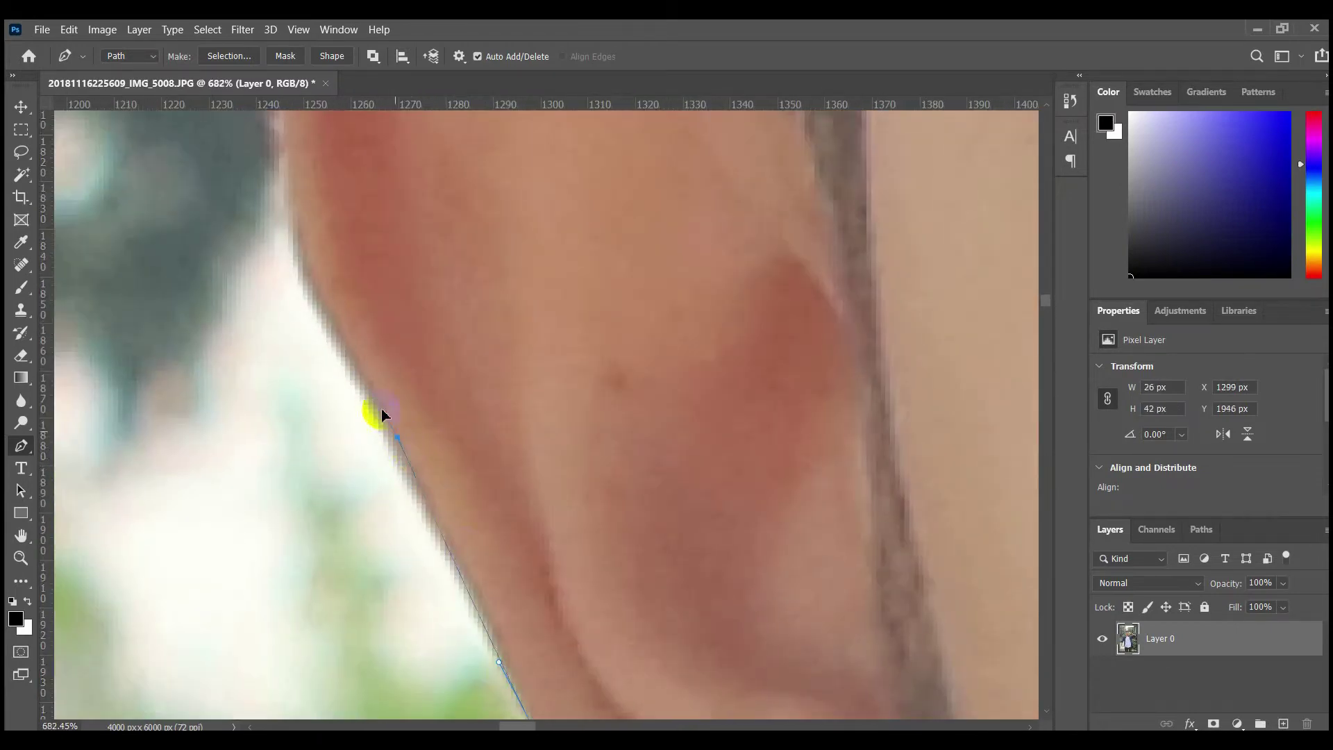
drag(319, 334, 437, 580)
Carry the path over the top of the ear to the hairline, removing the forward handle of the anchor at the turn
scroll(372, 411, down, 4)
scroll(461, 322, up, 4)
drag(470, 321, 598, 267)
alt+click(472, 322)
scroll(574, 308, up, 1)
drag(602, 316, 675, 339)
click(777, 366)
scroll(774, 361, down, 3)
drag(743, 282, 665, 473)
drag(587, 408, 560, 338)
drag(523, 232, 514, 569)
drag(502, 420, 506, 387)
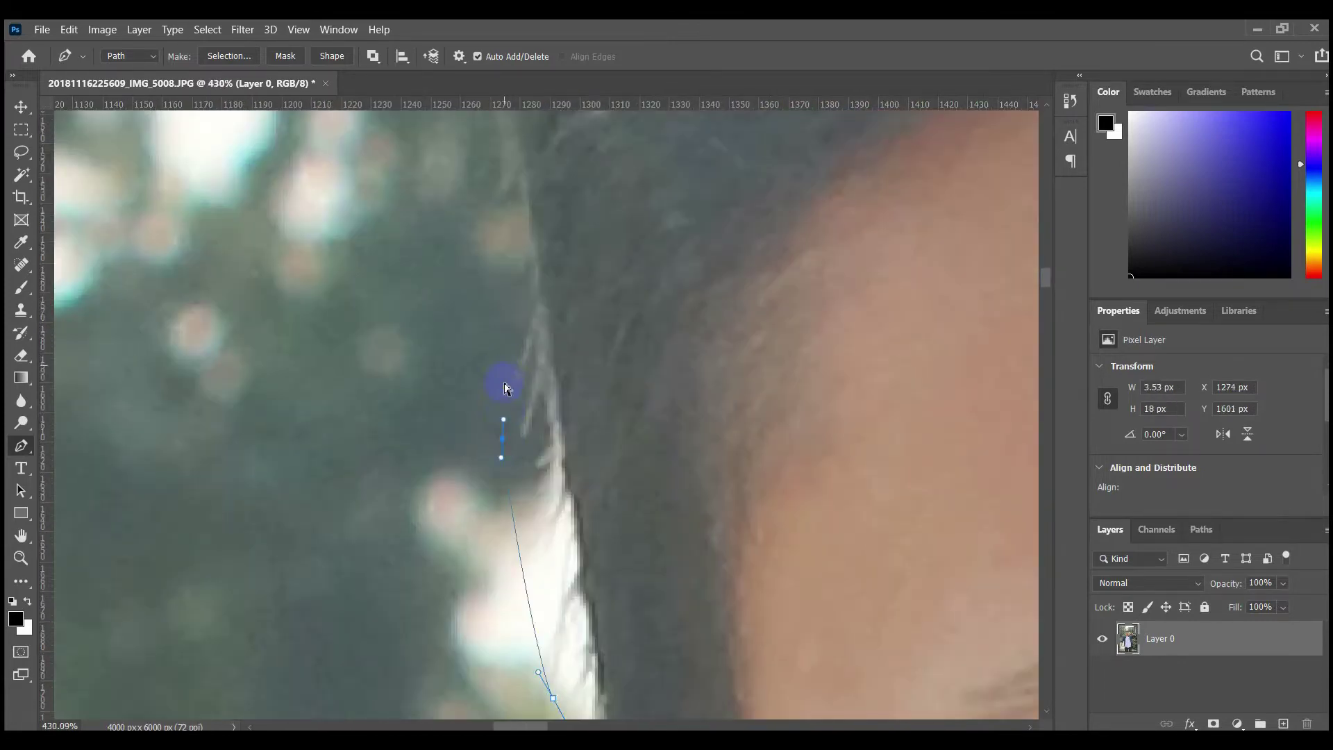
key(ctrl+z)
key(ctrl+z)
Continue the path from the ear up along the hair beside the temple
drag(545, 510, 456, 333)
click(463, 324)
click(452, 274)
drag(476, 473, 473, 684)
drag(403, 232, 396, 586)
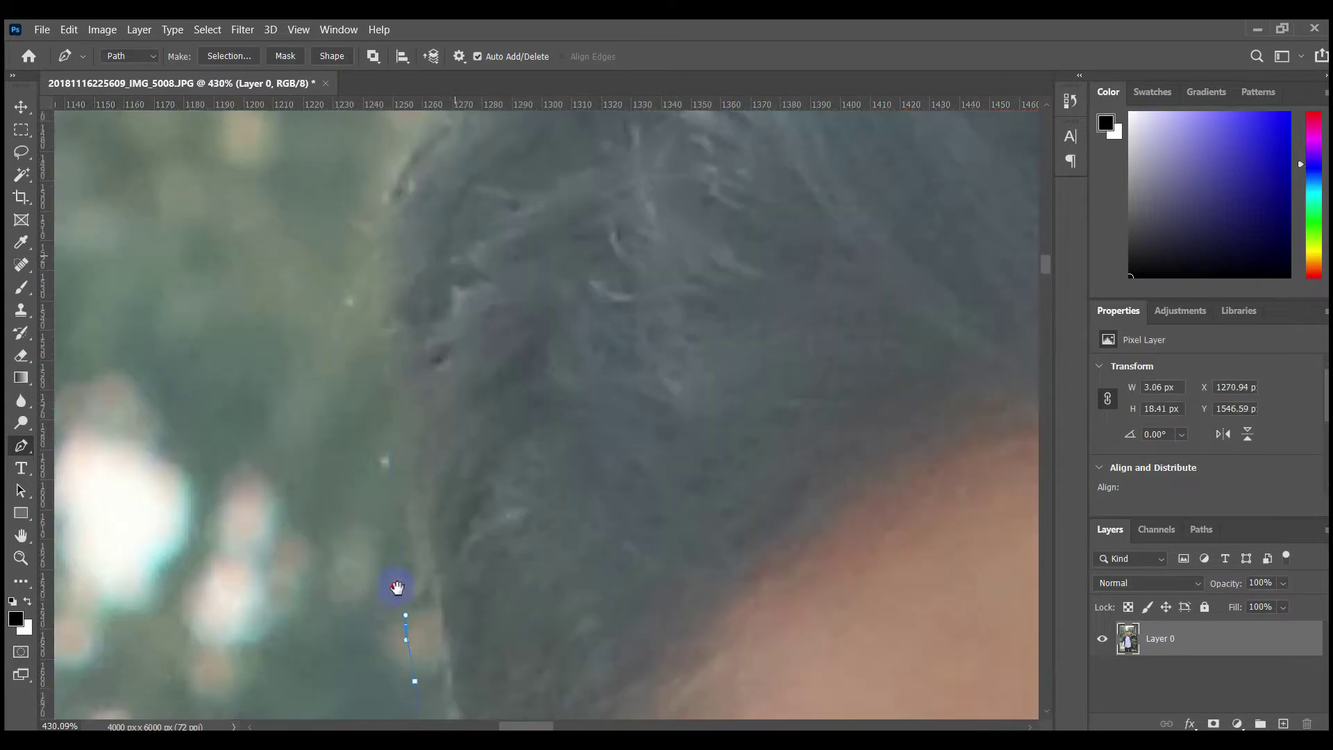
Extend the path up the side of the hair toward the crown, keeping just outside the loose strands
click(375, 452)
click(352, 374)
scroll(365, 343, down, 3)
drag(366, 342, 367, 461)
click(379, 324)
Trace the path around the upper corner of the hair and along the top of the head
drag(437, 160, 271, 532)
click(316, 478)
click(531, 326)
click(678, 277)
drag(736, 260, 761, 256)
drag(796, 253, 806, 252)
drag(917, 247, 314, 346)
Carry the path over the rest of the hair's top edge and start down the far side of the head
click(393, 329)
drag(664, 345, 720, 354)
drag(827, 415, 872, 480)
drag(821, 385, 708, 220)
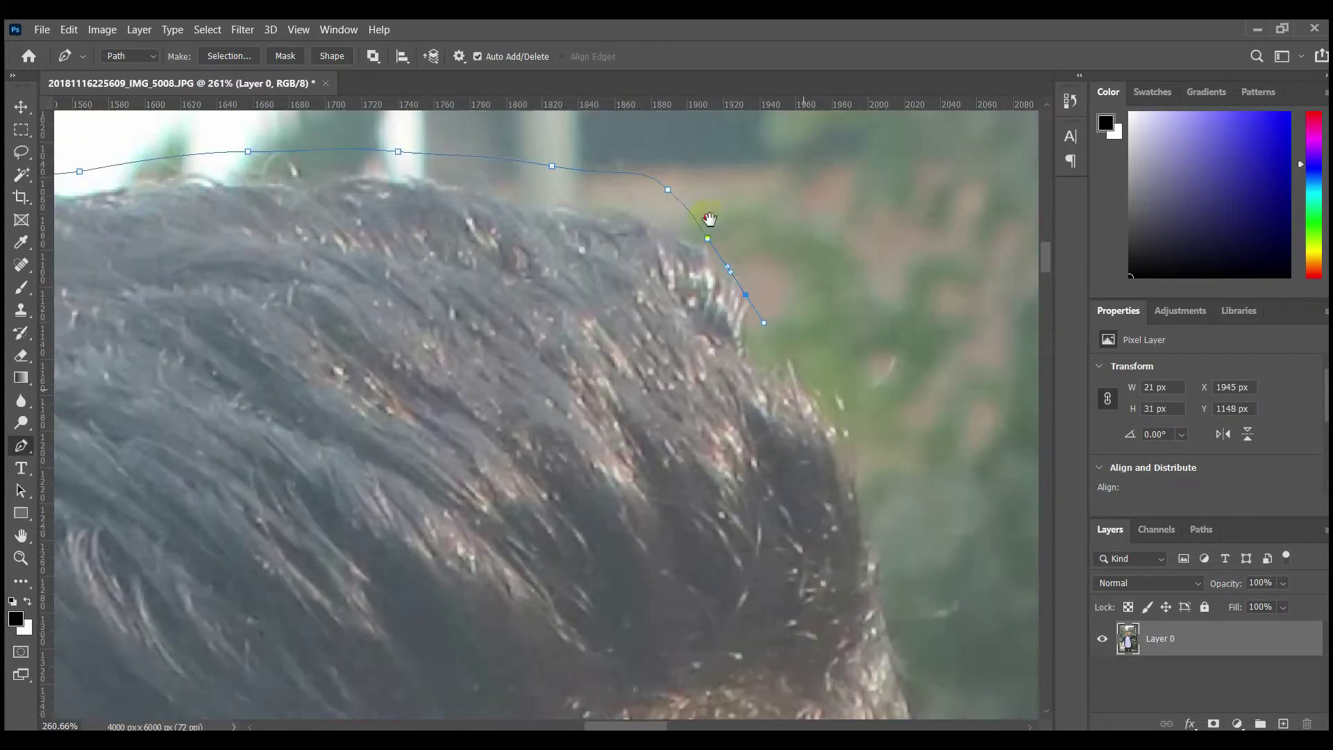
Trace the path down the far side of the hair and turn it onto the raised hand
drag(878, 462, 784, 277)
drag(839, 459, 847, 491)
click(866, 560)
drag(862, 637, 694, 224)
scroll(692, 222, up, 4)
click(650, 261)
scroll(678, 263, up, 4)
drag(697, 274, 733, 284)
drag(844, 298, 427, 356)
Continue the path along the upper edge of the raised hand and wrist to the watch
drag(526, 387, 601, 412)
drag(743, 440, 592, 413)
drag(789, 520, 723, 461)
drag(697, 414, 268, 134)
drag(629, 327, 721, 385)
drag(838, 465, 847, 472)
drag(847, 472, 409, 252)
Outline the outer edge of the wristwatch and its strap with path anchors, ending where the strap meets the forearm
drag(455, 205, 519, 230)
click(812, 291)
drag(869, 306, 875, 324)
click(898, 380)
drag(966, 383, 685, 255)
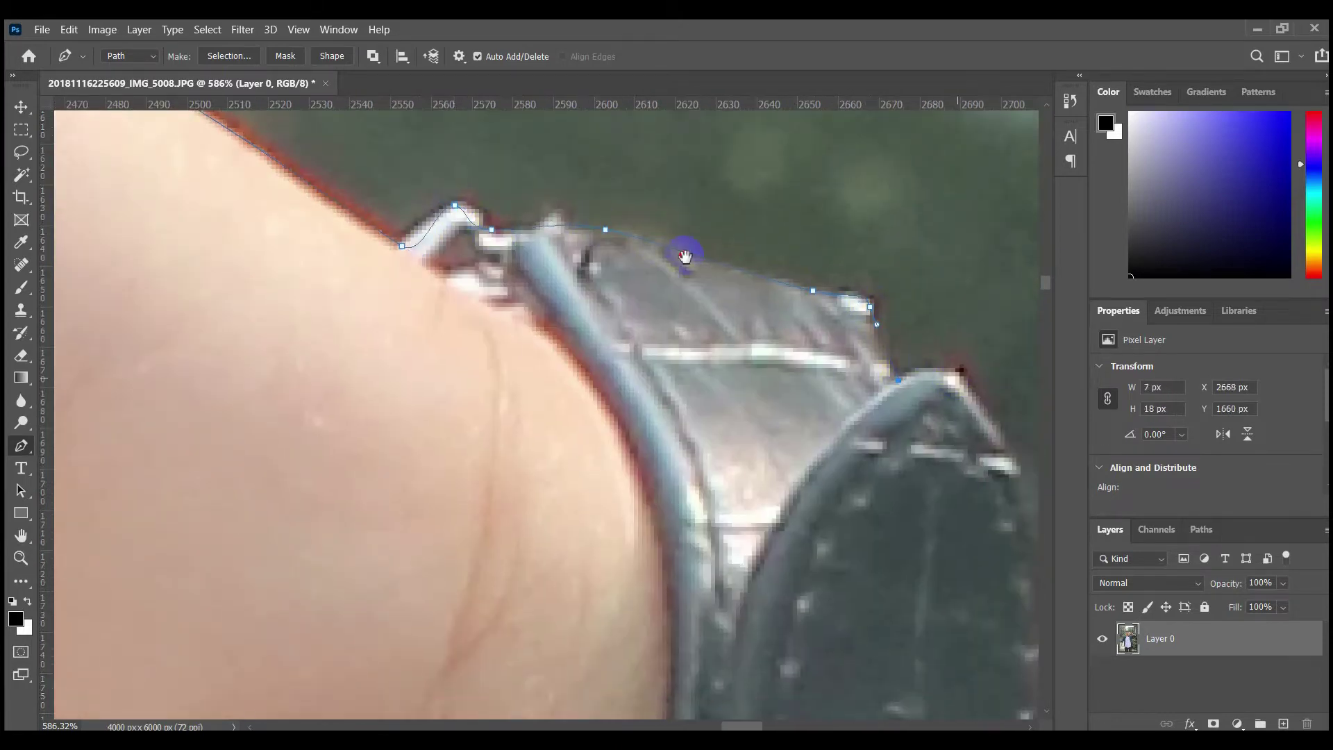
drag(771, 464, 524, 345)
click(771, 464)
Extend the path from the watch strap along the upper edge of the raised forearm with curved anchors
scroll(767, 462, down, 3)
scroll(769, 467, down, 2)
scroll(524, 345, up, 3)
drag(684, 386, 779, 436)
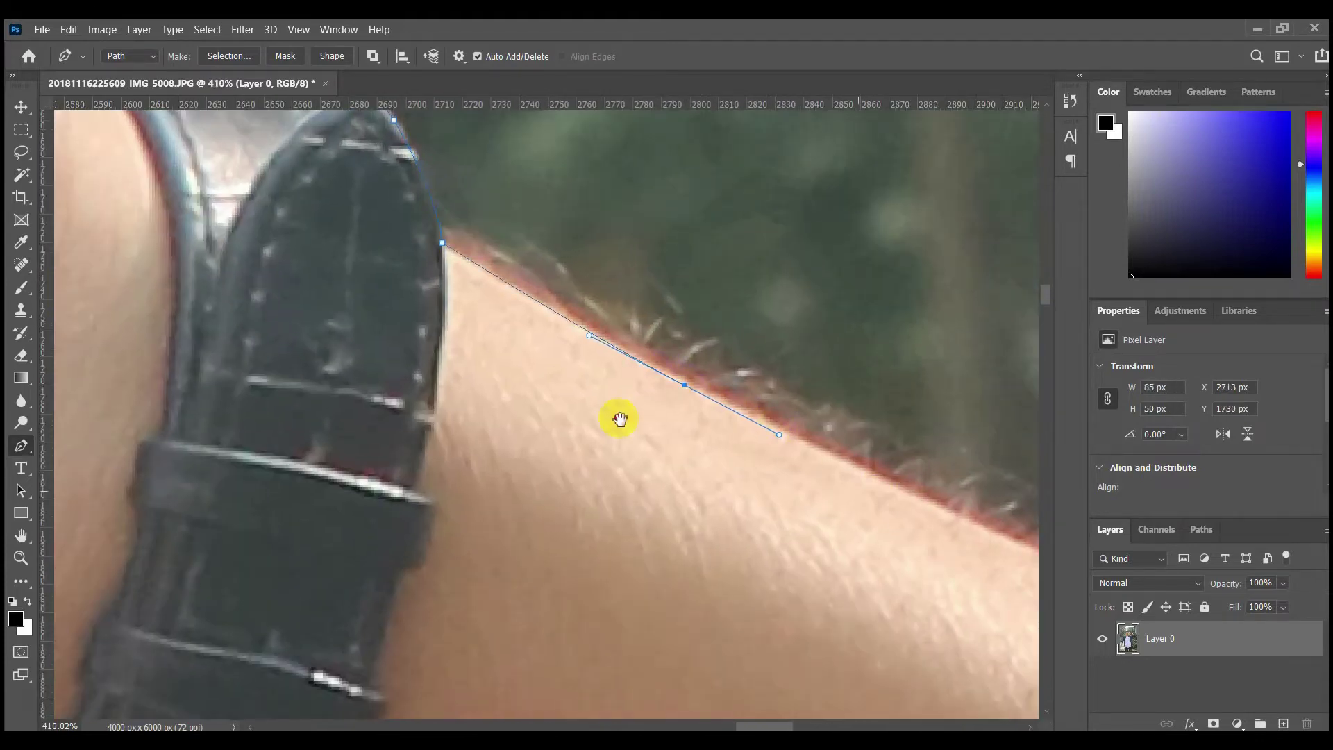
drag(875, 497, 326, 323)
drag(569, 406, 655, 448)
drag(723, 485, 256, 280)
Continue the path along the forearm's upper edge to the start of the blue sleeve
drag(558, 386, 631, 411)
drag(902, 505, 438, 272)
drag(658, 404, 336, 281)
click(600, 384)
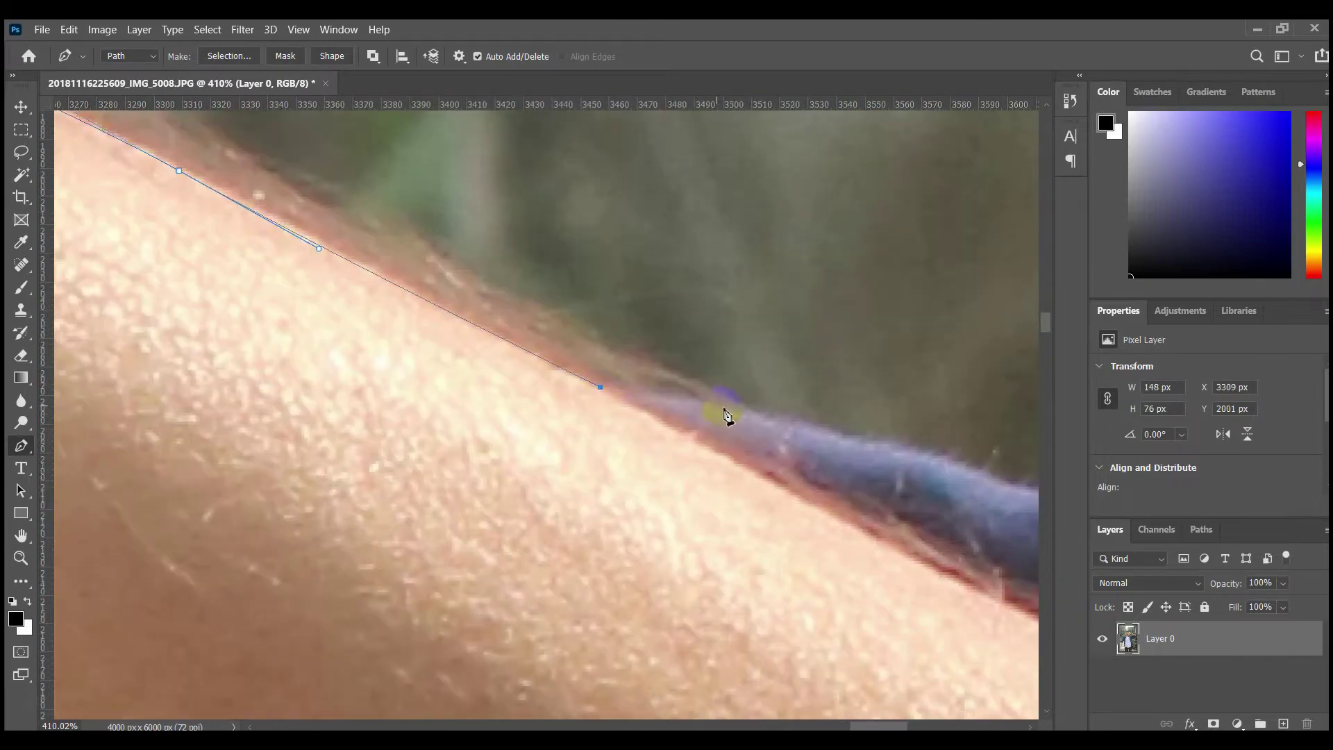
Trace the path along the upper edge of the raised arm's sleeve and around its first corner at the elbow
drag(750, 412, 825, 432)
drag(956, 464, 310, 314)
drag(401, 346, 480, 373)
drag(611, 400, 626, 426)
drag(682, 495, 501, 317)
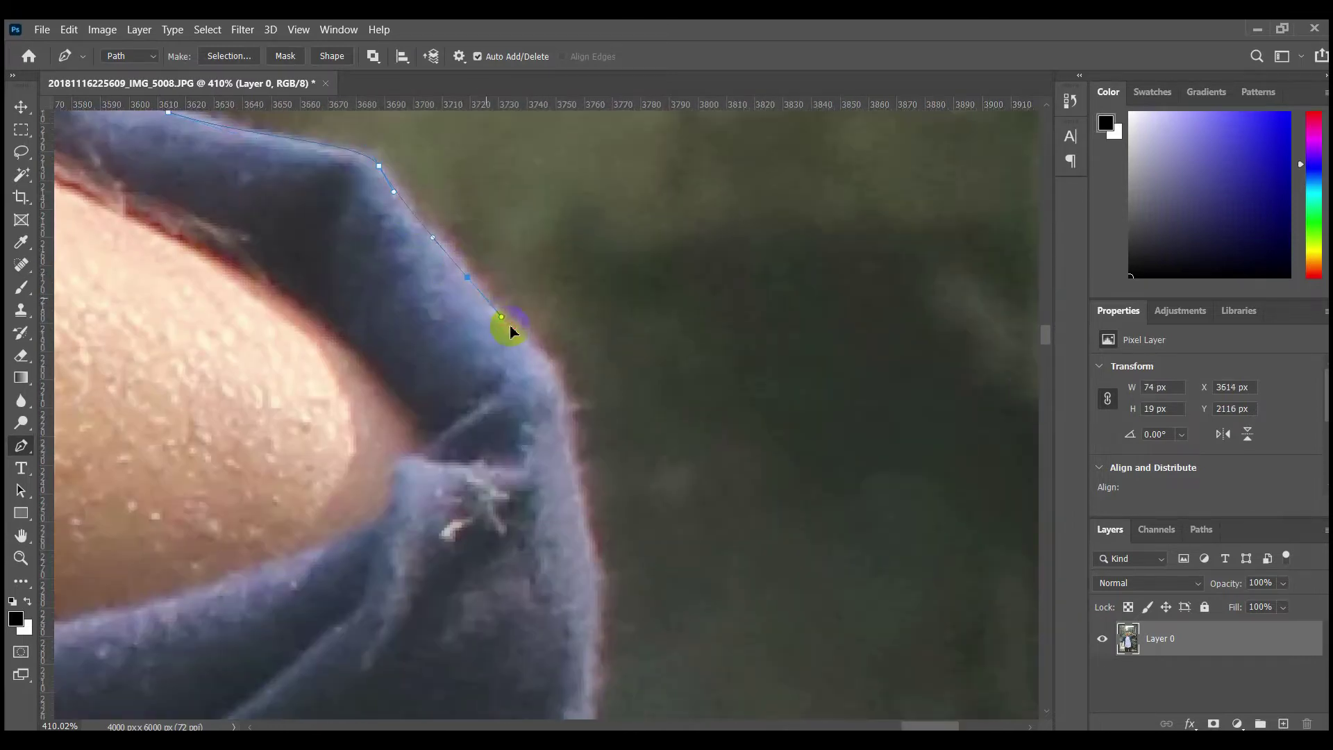
Follow the outer curve of the sleeve down around the raised arm's elbow
drag(569, 451, 575, 485)
drag(593, 689, 703, 375)
drag(643, 538, 741, 285)
drag(714, 349, 700, 405)
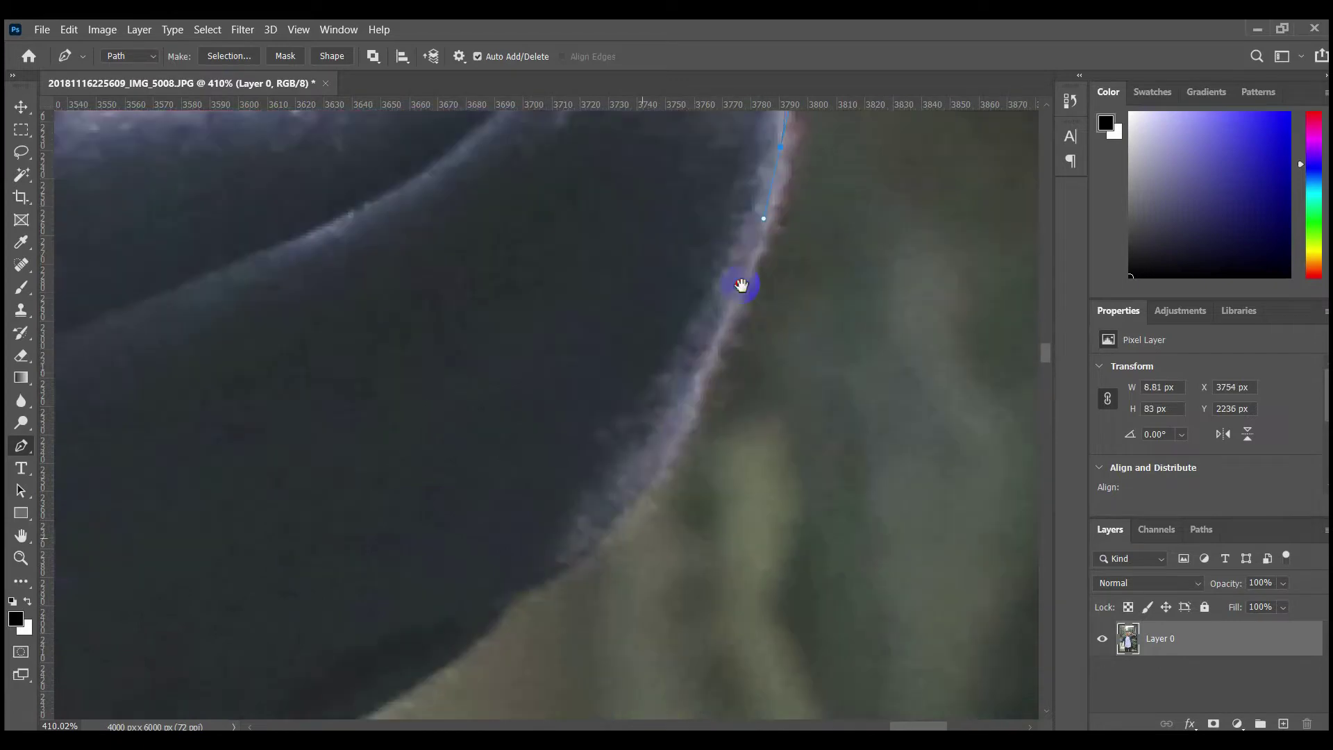
Bring the path around the lower bend of the sleeve and onto its dark underside
drag(642, 475, 678, 343)
drag(630, 386, 616, 407)
scroll(589, 406, down, 3)
drag(500, 465, 573, 328)
scroll(599, 321, up, 2)
drag(481, 369, 460, 382)
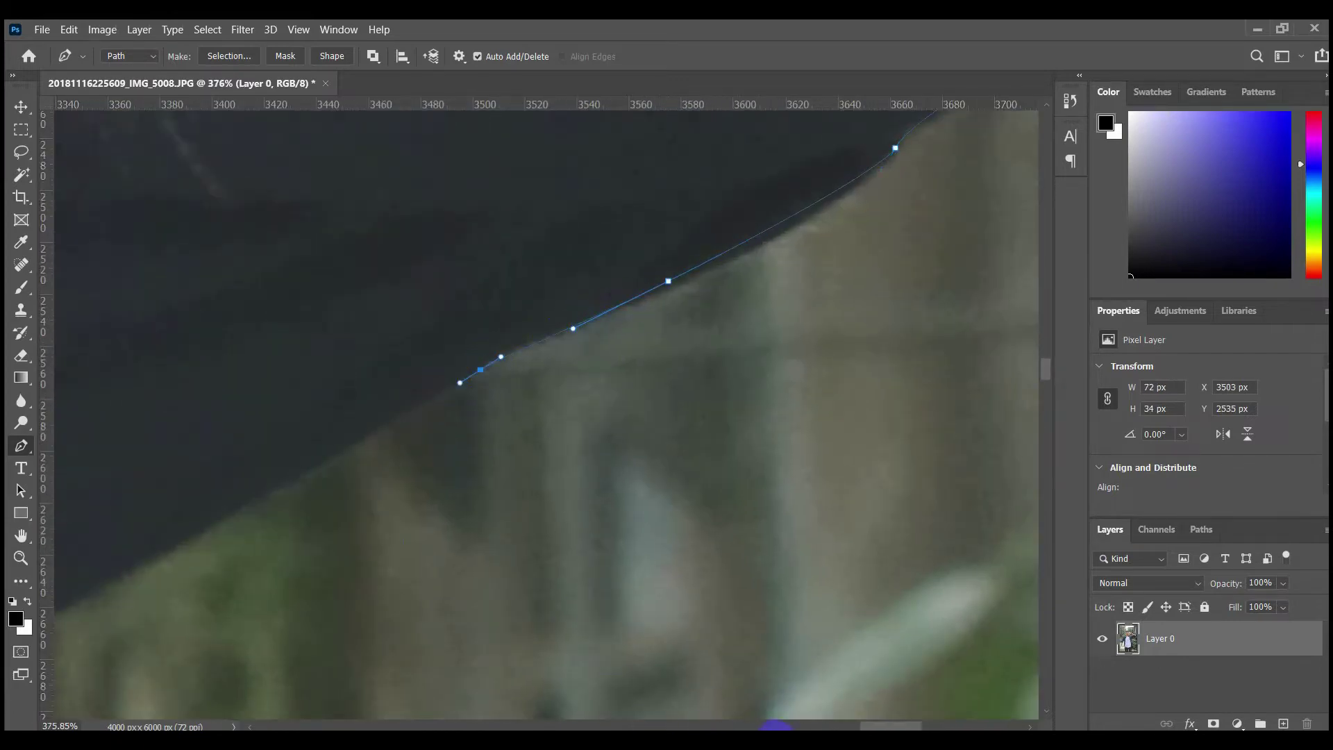
Extend the path along the straight lower edge of the raised arm's sleeve back toward the body
scroll(595, 451, down, 4)
scroll(455, 418, up, 3)
drag(455, 473, 684, 173)
scroll(674, 188, up, 1)
drag(540, 311, 476, 349)
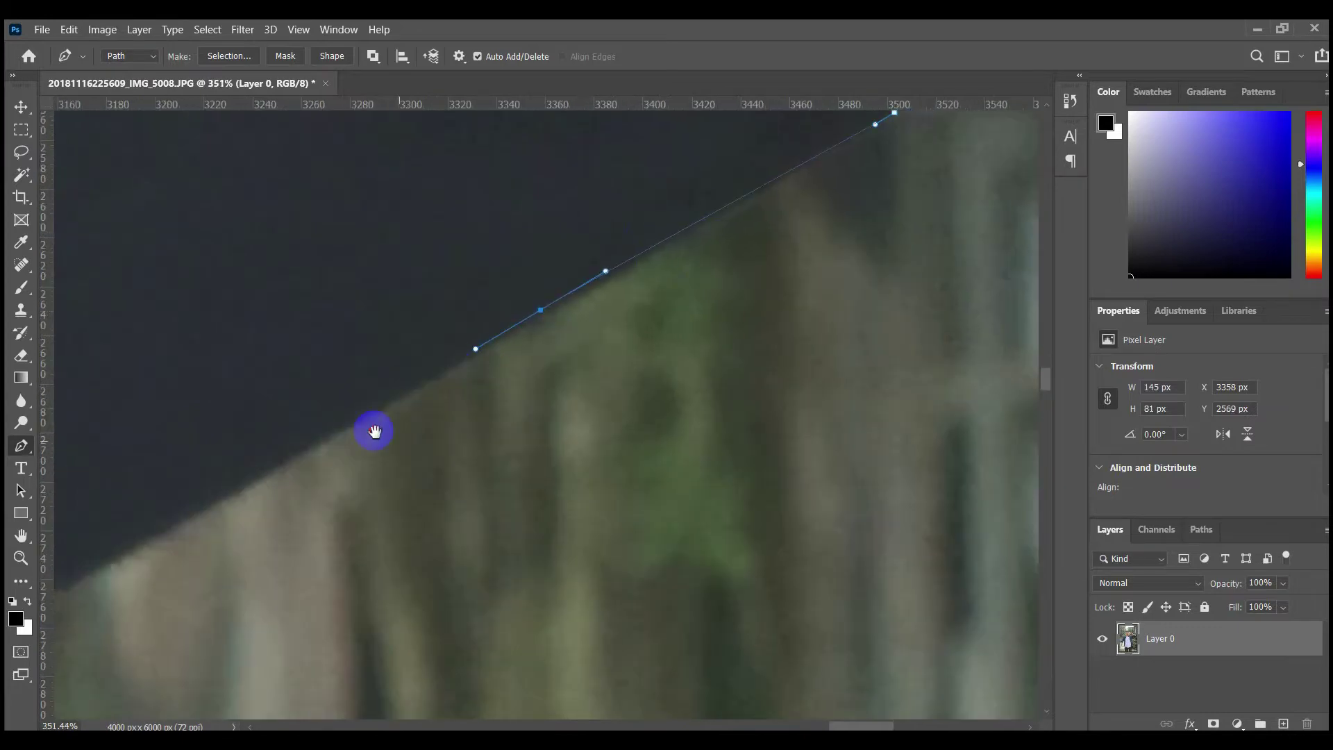
Continue the path along the straight underside of the raised arm's sleeve, undoing the last misplaced anchor
drag(375, 431, 510, 306)
drag(345, 372, 302, 399)
scroll(301, 399, down, 3)
drag(181, 458, 496, 341)
scroll(584, 278, up, 2)
drag(321, 423, 387, 373)
key(ctrl+z)
Bring the path along the remaining sleeve underside into the armpit corner of the jacket
drag(722, 174, 423, 354)
drag(498, 312, 447, 339)
scroll(586, 310, up, 2)
drag(229, 448, 535, 337)
drag(398, 387, 615, 290)
drag(553, 319, 467, 389)
scroll(469, 400, down, 3)
scroll(531, 282, up, 2)
Turn the path at the armpit and start down the jacket's side edge, undoing the last misplaced anchor
drag(444, 510, 503, 370)
drag(491, 464, 535, 286)
drag(533, 268, 527, 129)
drag(532, 351, 533, 426)
drag(587, 611, 524, 295)
drag(527, 390, 553, 461)
drag(604, 674, 601, 629)
key(ctrl+z)
Trace the path down the jacket's purple side edge with curve anchors past the waist-high foliage
drag(527, 351, 538, 425)
drag(536, 575, 483, 237)
drag(513, 429, 521, 508)
drag(523, 598, 479, 319)
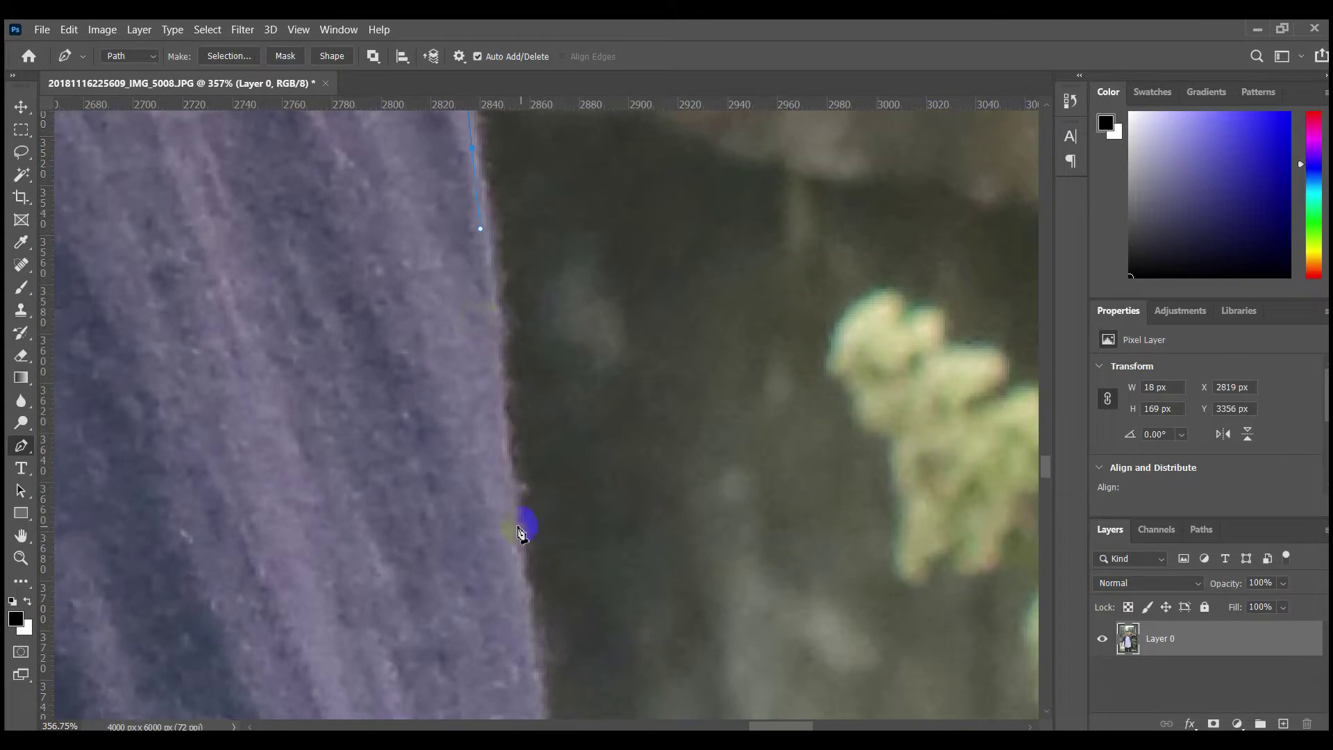
scroll(706, 329, down, 2)
drag(597, 660, 536, 158)
scroll(542, 208, down, 2)
drag(539, 243, 542, 462)
scroll(541, 462, up, 2)
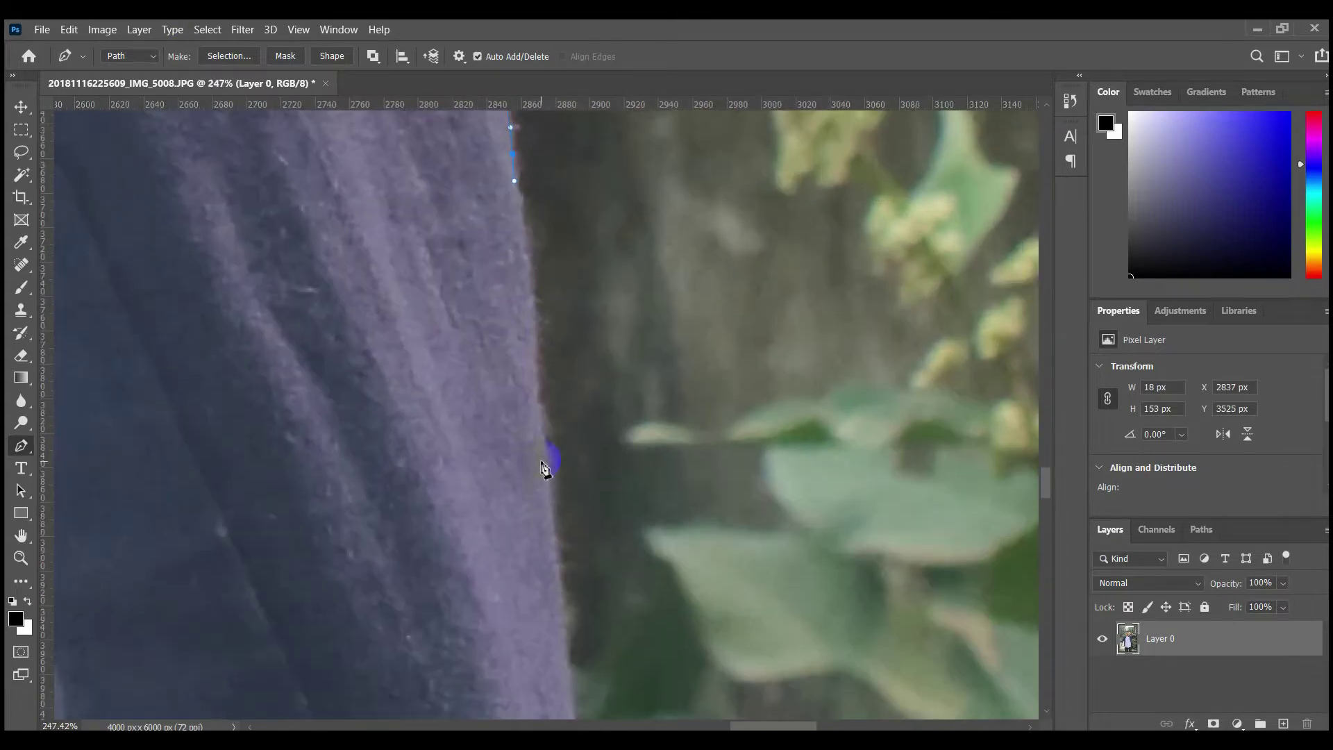
drag(546, 301, 557, 232)
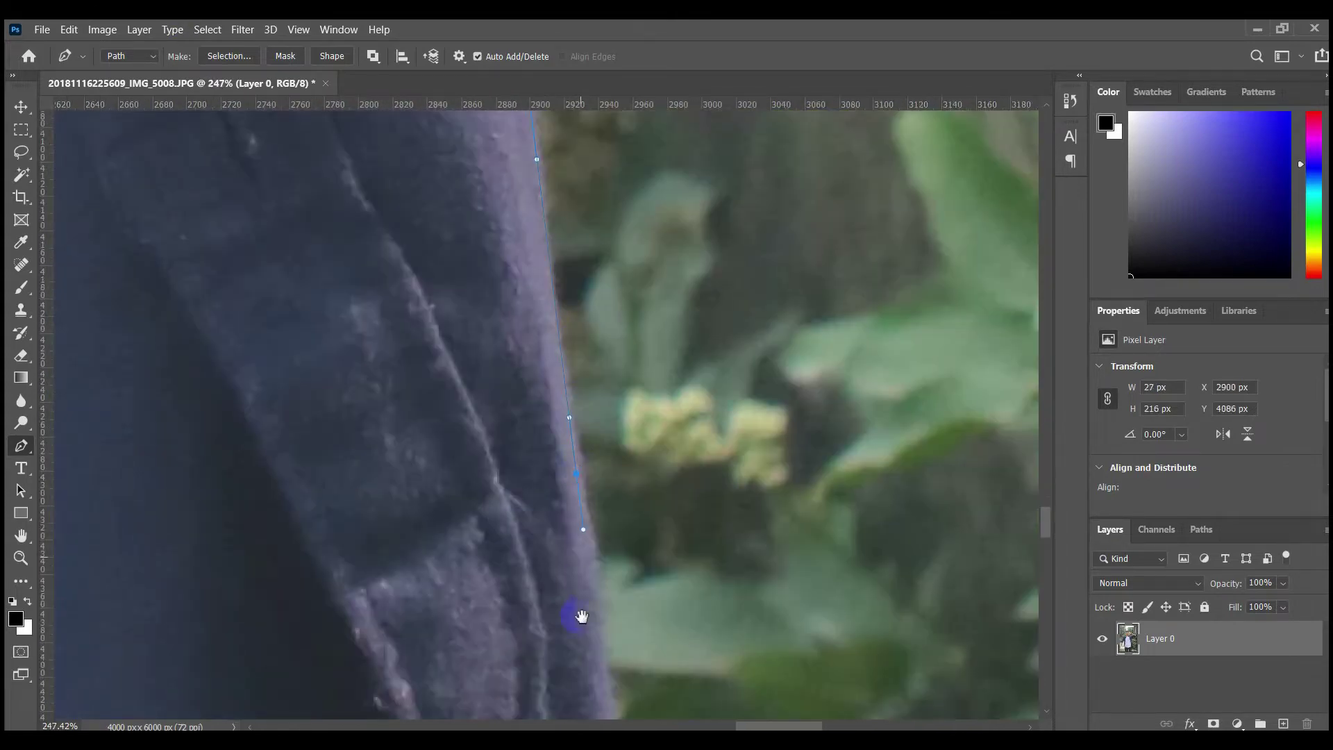
Extend the path down the lower side of the jacket beside the leaves
drag(582, 616, 507, 286)
scroll(507, 285, up, 3)
drag(541, 359, 556, 423)
drag(566, 500, 535, 235)
drag(559, 391, 568, 439)
drag(562, 526, 514, 200)
drag(539, 316, 536, 366)
drag(536, 429, 561, 536)
Follow the inward curve of the jacket's side down toward its hem corner
scroll(561, 536, down, 3)
drag(567, 558, 466, 231)
drag(536, 285, 535, 276)
drag(534, 392, 534, 261)
drag(521, 450, 514, 493)
drag(503, 554, 559, 276)
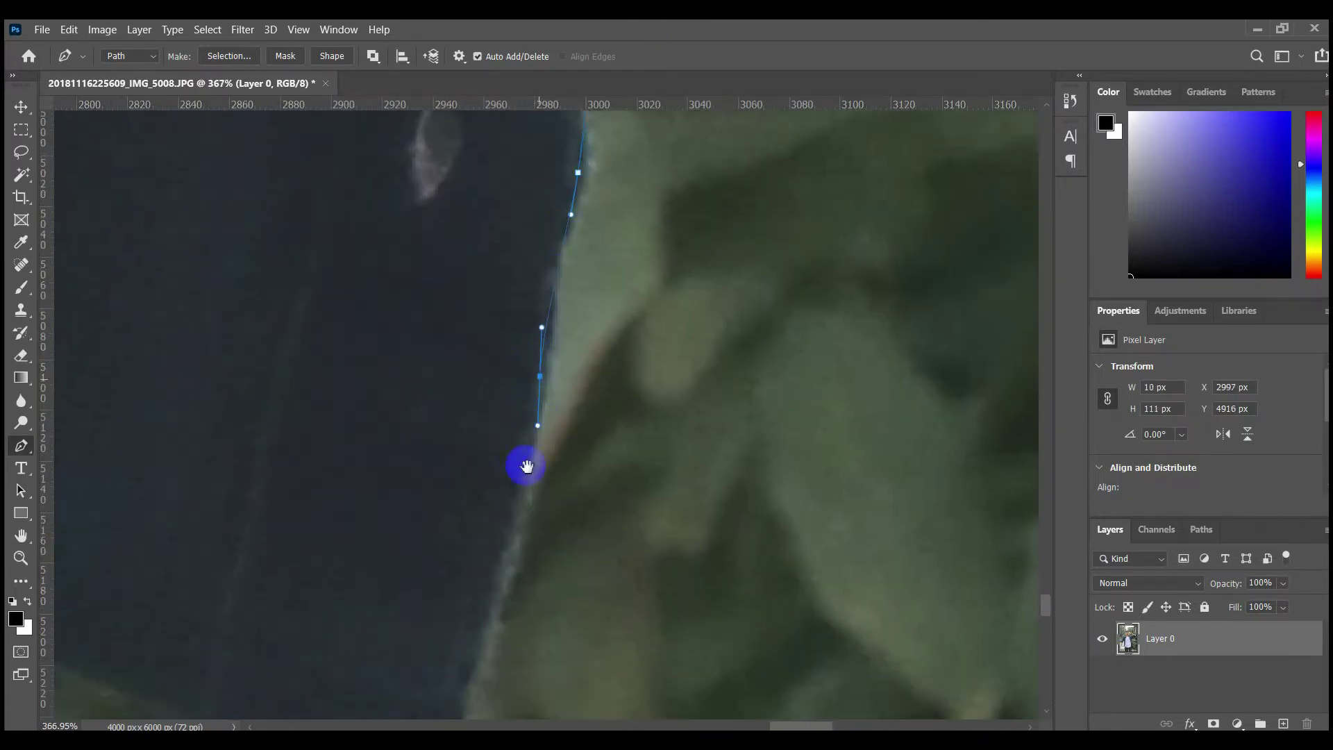
drag(524, 488, 646, 283)
Round the jacket's hem corner and trace the bottom hem back toward the trousers
click(610, 442)
drag(604, 472, 652, 409)
scroll(616, 423, up, 3)
drag(533, 470, 515, 463)
drag(373, 419, 497, 446)
drag(393, 410, 611, 524)
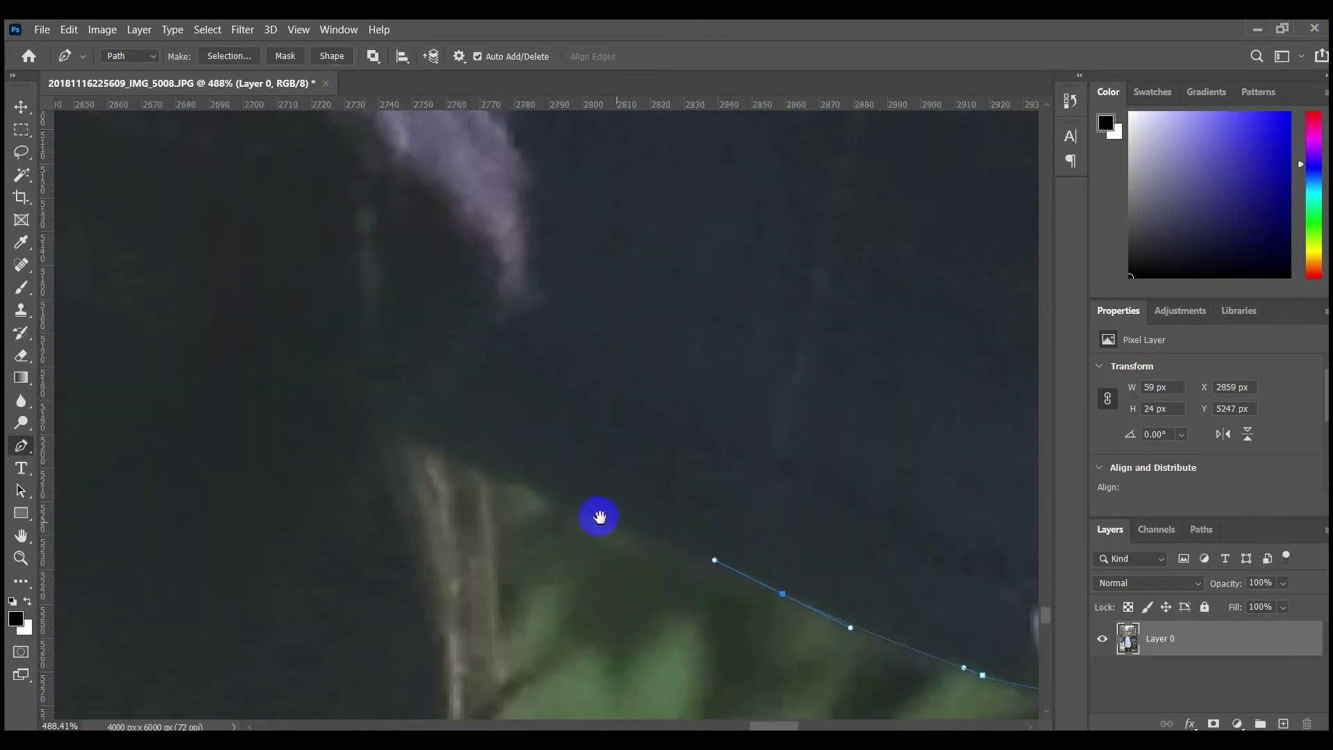
Turn the path at the hem and trace down the upper outer seam of the trouser leg
drag(426, 453, 426, 468)
drag(453, 542, 458, 235)
scroll(456, 566, down, 5)
scroll(455, 347, up, 2)
drag(470, 342, 492, 403)
drag(505, 526, 512, 587)
drag(487, 523, 455, 315)
drag(476, 410, 474, 481)
drag(459, 616, 525, 527)
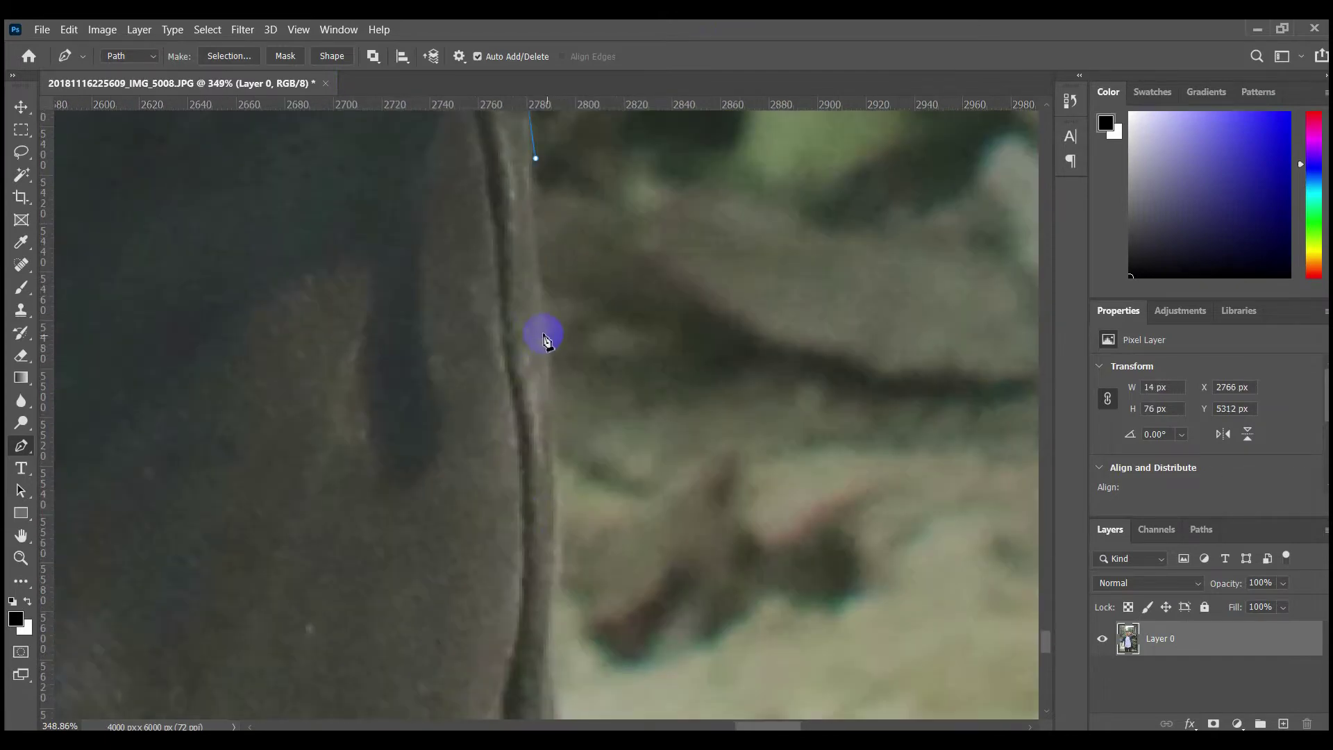
Continue the path down the trouser leg's outer seam past the stones to the pale ground
drag(546, 336, 560, 422)
drag(543, 520, 526, 307)
drag(534, 463, 535, 506)
drag(541, 610, 542, 301)
drag(517, 568, 556, 320)
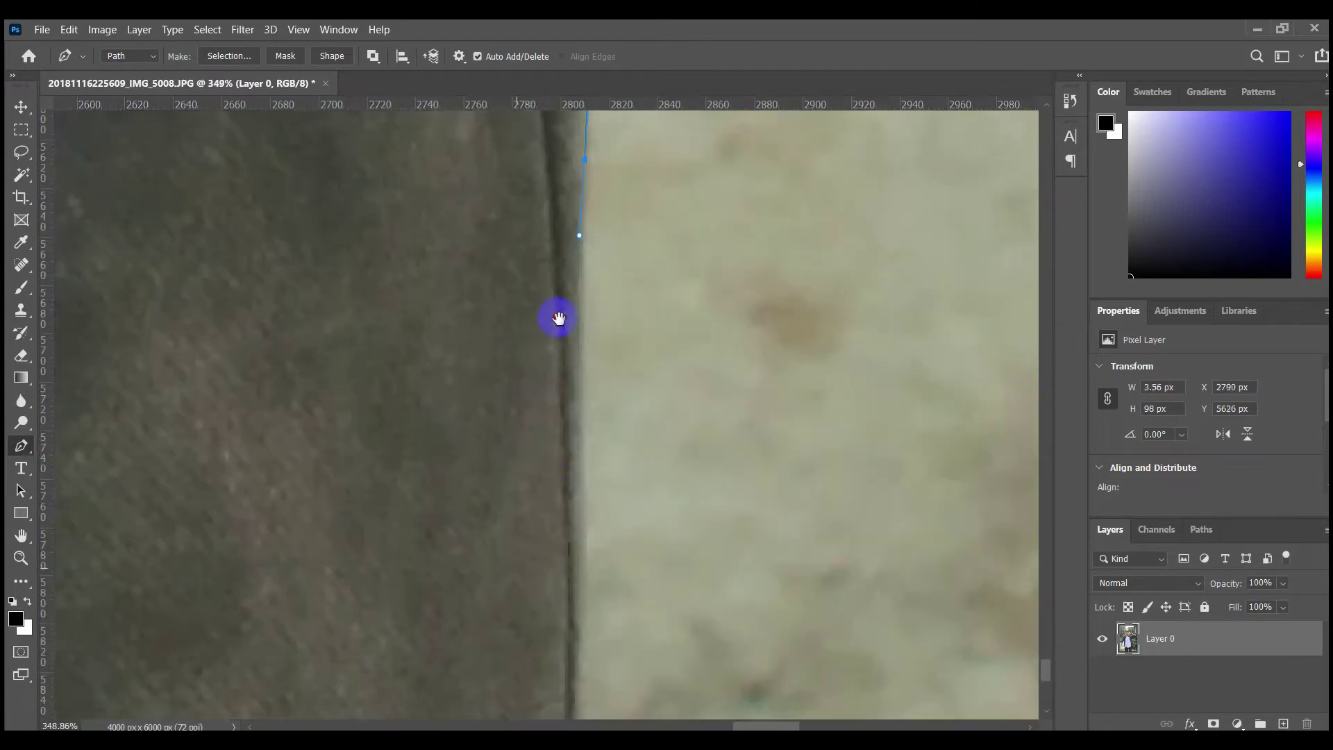
Finish the trouser edge at the photo's bottom border and close the body outline with an anchor below the canvas
drag(575, 452, 579, 536)
drag(560, 616, 572, 368)
scroll(590, 571, down, 3)
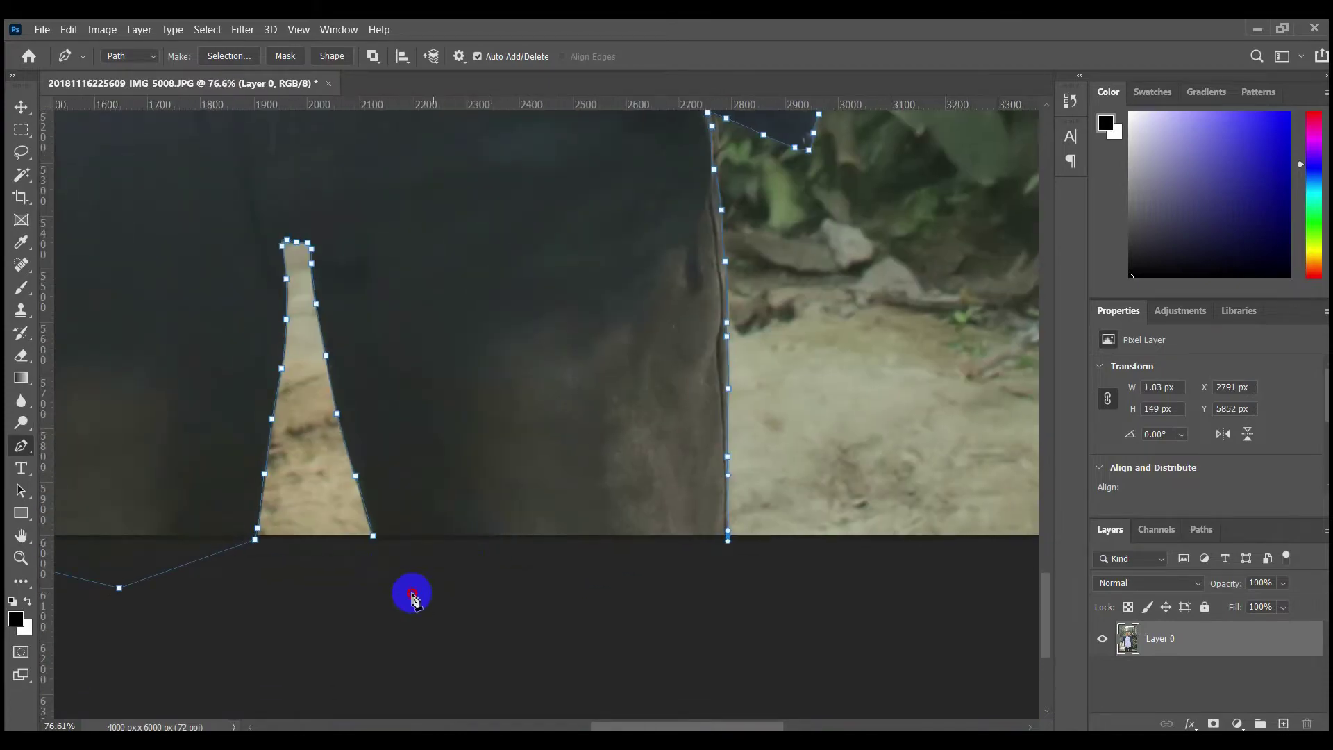
click(408, 589)
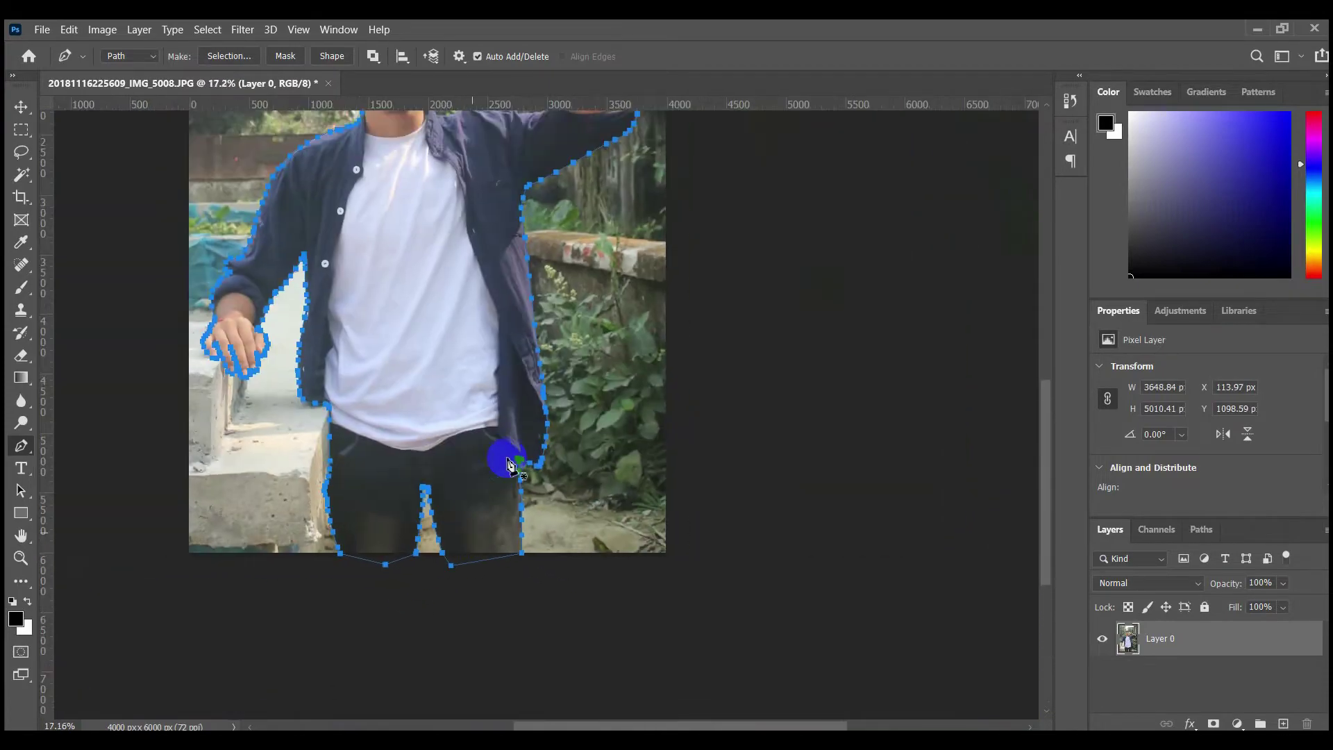
Start a new subpath where the forearm meets the sleeve and trace the sleeve's upper edge toward the shoulder
scroll(509, 462, up, 3)
scroll(481, 339, up, 10)
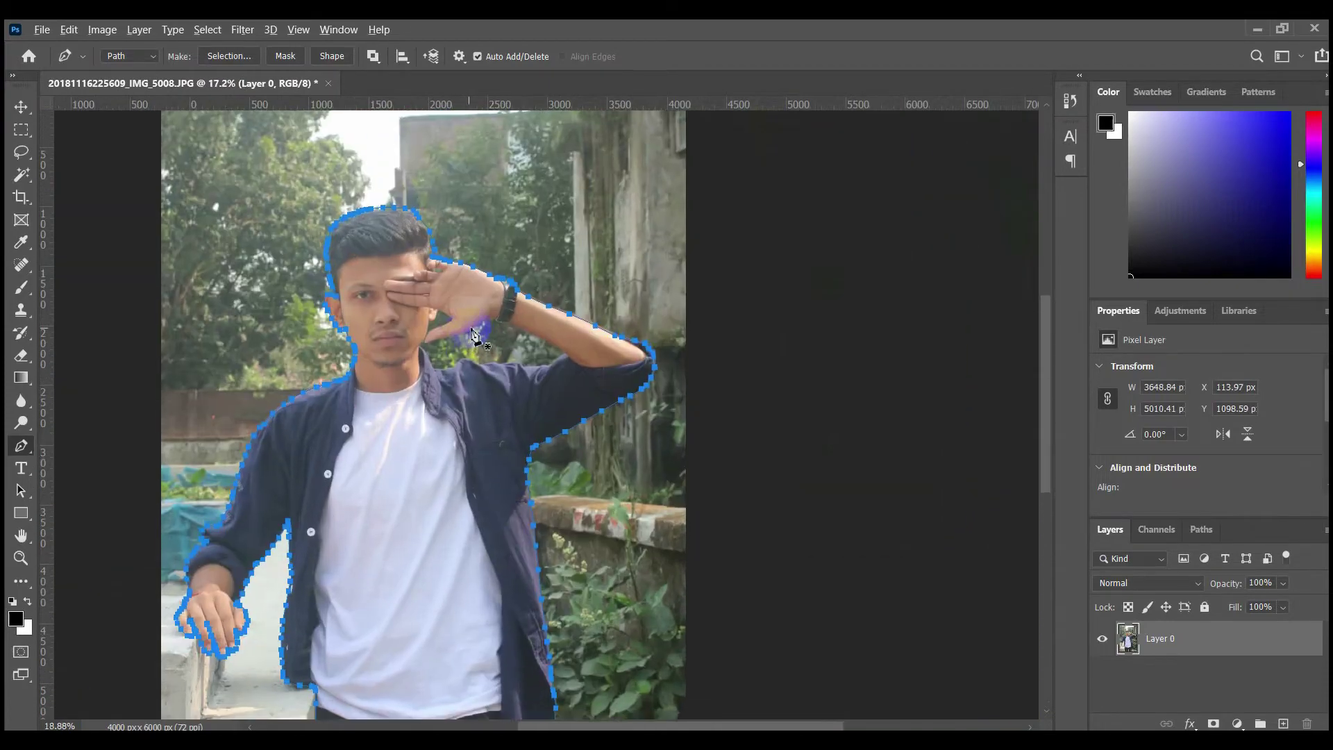
drag(749, 425, 715, 301)
scroll(818, 309, up, 4)
click(818, 309)
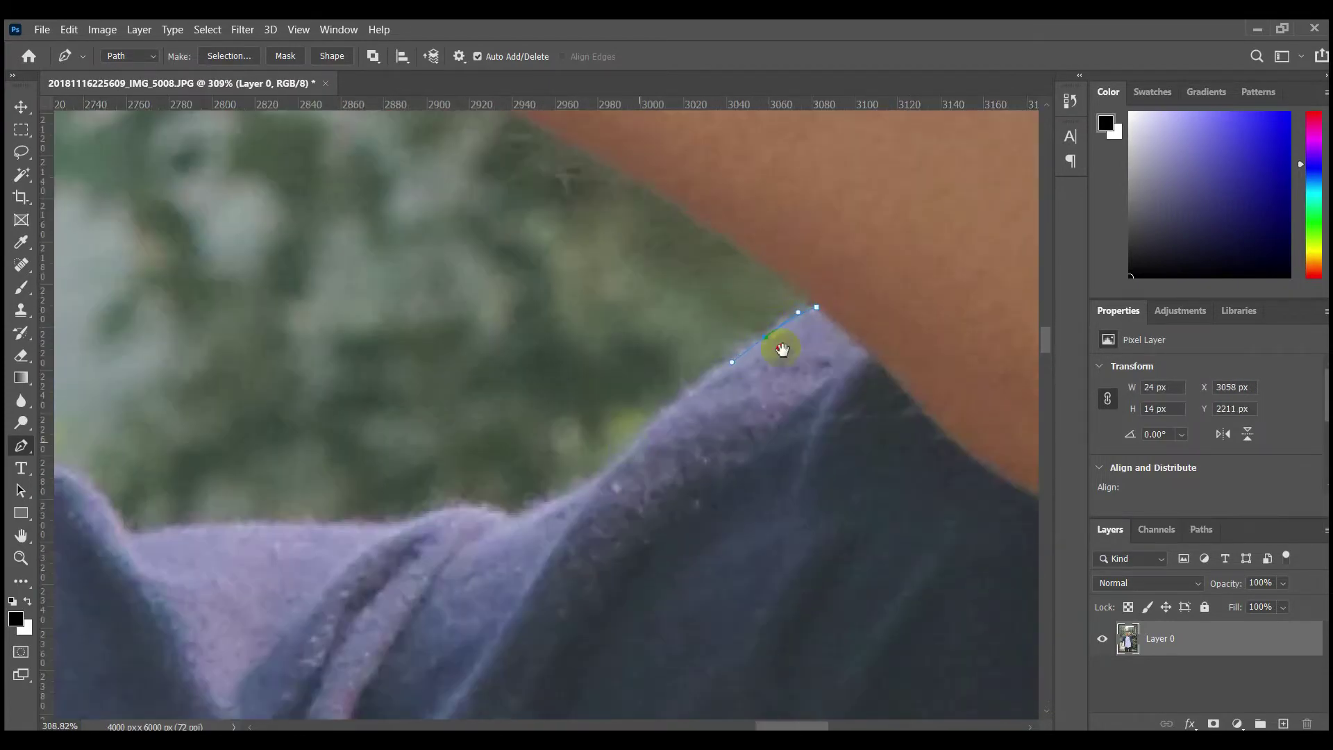
drag(640, 442, 780, 347)
scroll(779, 347, up, 2)
drag(559, 455, 524, 454)
drag(458, 474, 715, 369)
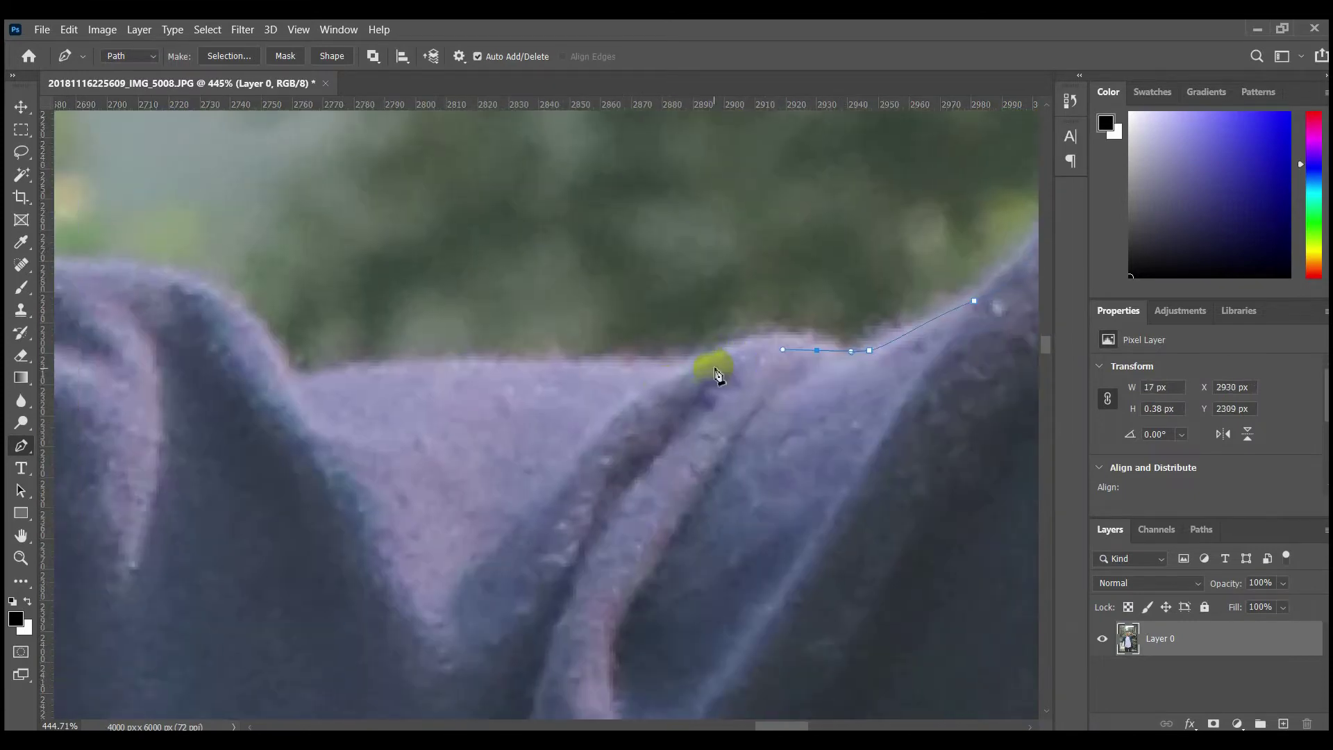
Trace the subpath across the dip and over the raised fabric fold on the shoulder
drag(583, 376, 818, 359)
drag(870, 353, 827, 352)
mouse_move(641, 352)
mouse_down()
mouse_move(567, 362)
mouse_move(521, 347)
mouse_up()
drag(497, 313, 621, 368)
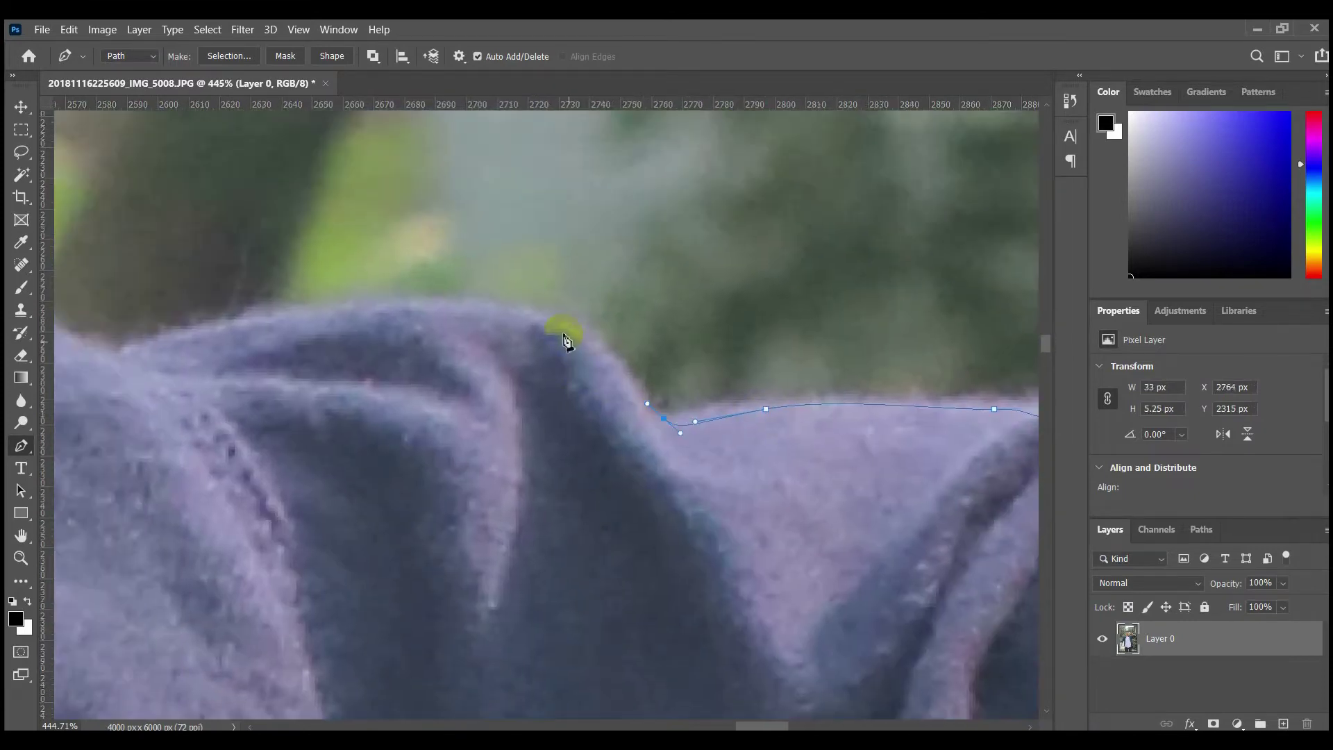
drag(561, 330, 517, 313)
drag(430, 313, 645, 297)
drag(395, 324, 338, 334)
drag(300, 330, 287, 325)
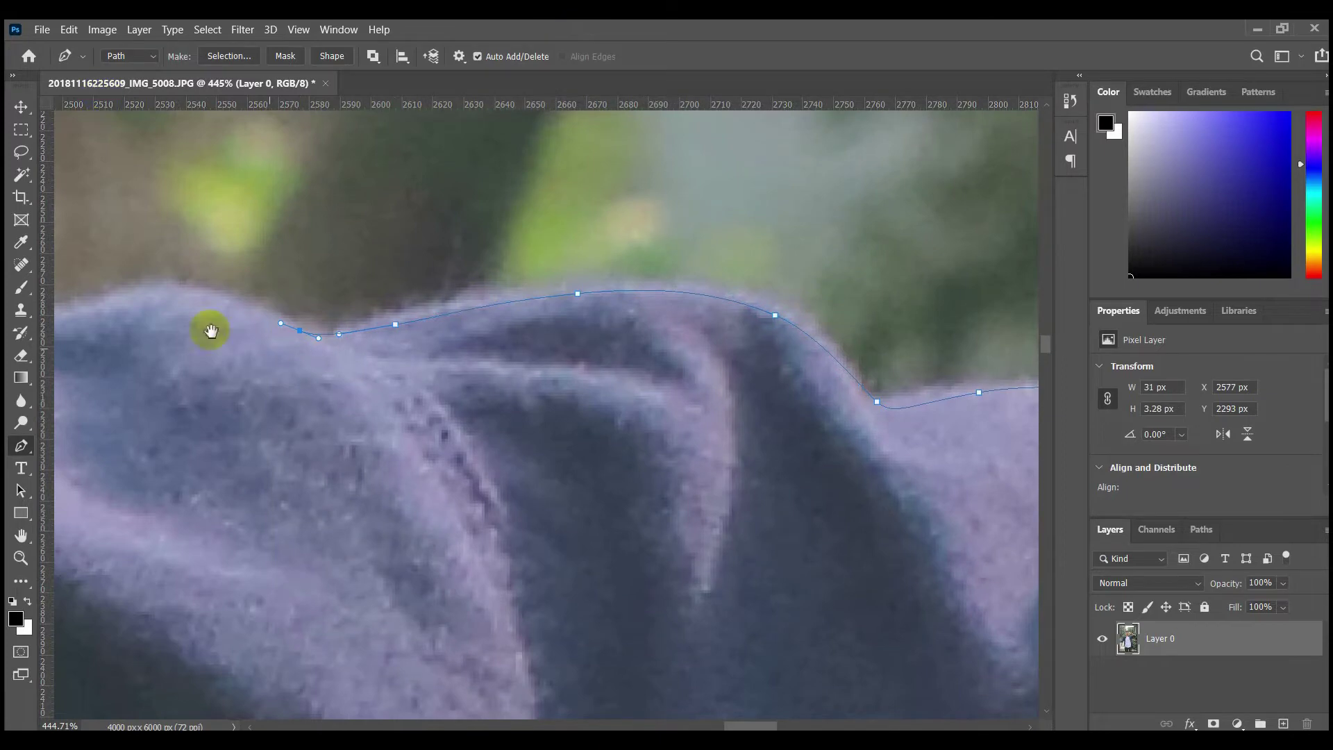
Extend the subpath over the next rounded folds of the jacket's shoulder toward the neck
drag(131, 292, 684, 221)
scroll(684, 221, up, 2)
drag(566, 259, 274, 307)
drag(226, 298, 206, 290)
drag(275, 319, 890, 468)
drag(696, 346, 638, 297)
drag(350, 256, 320, 265)
drag(182, 327, 595, 221)
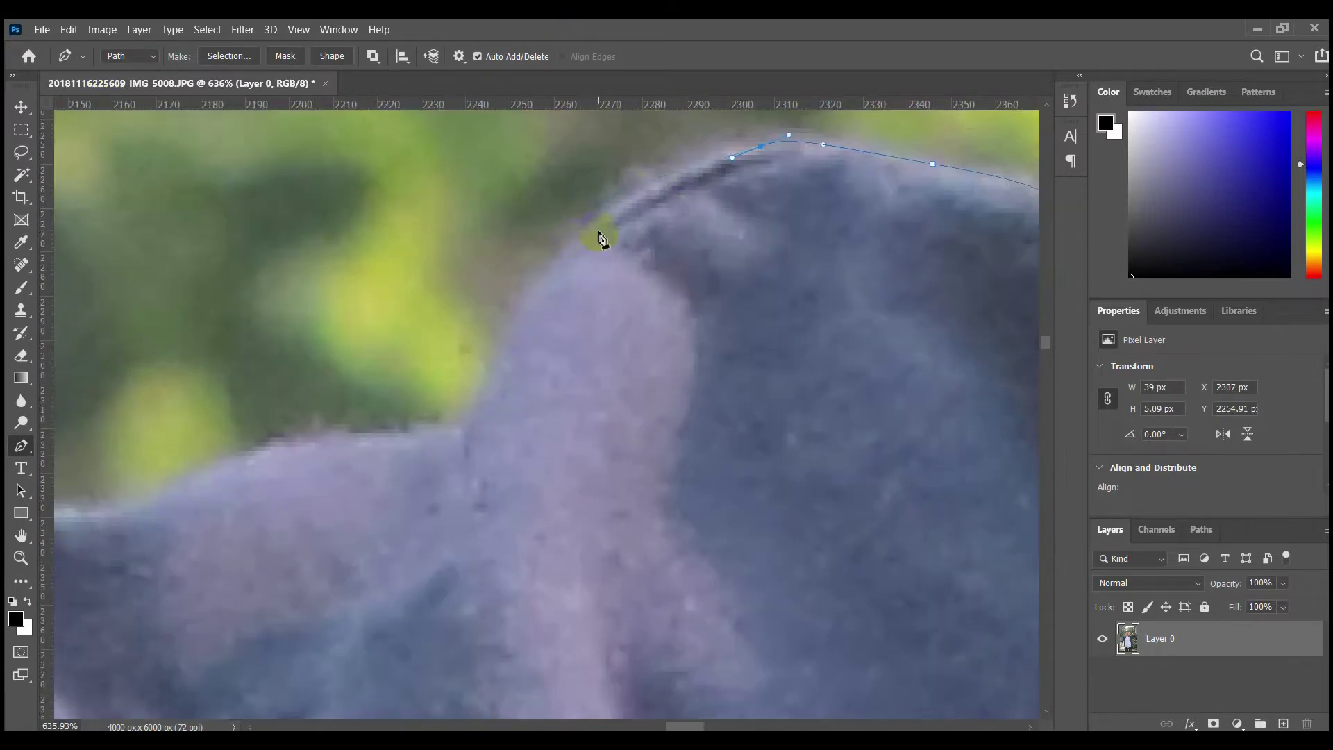
Bring the subpath down the shoulder fold and along the fabric edge to the base of the collar
drag(474, 410, 463, 417)
drag(520, 391, 791, 305)
drag(701, 352, 638, 358)
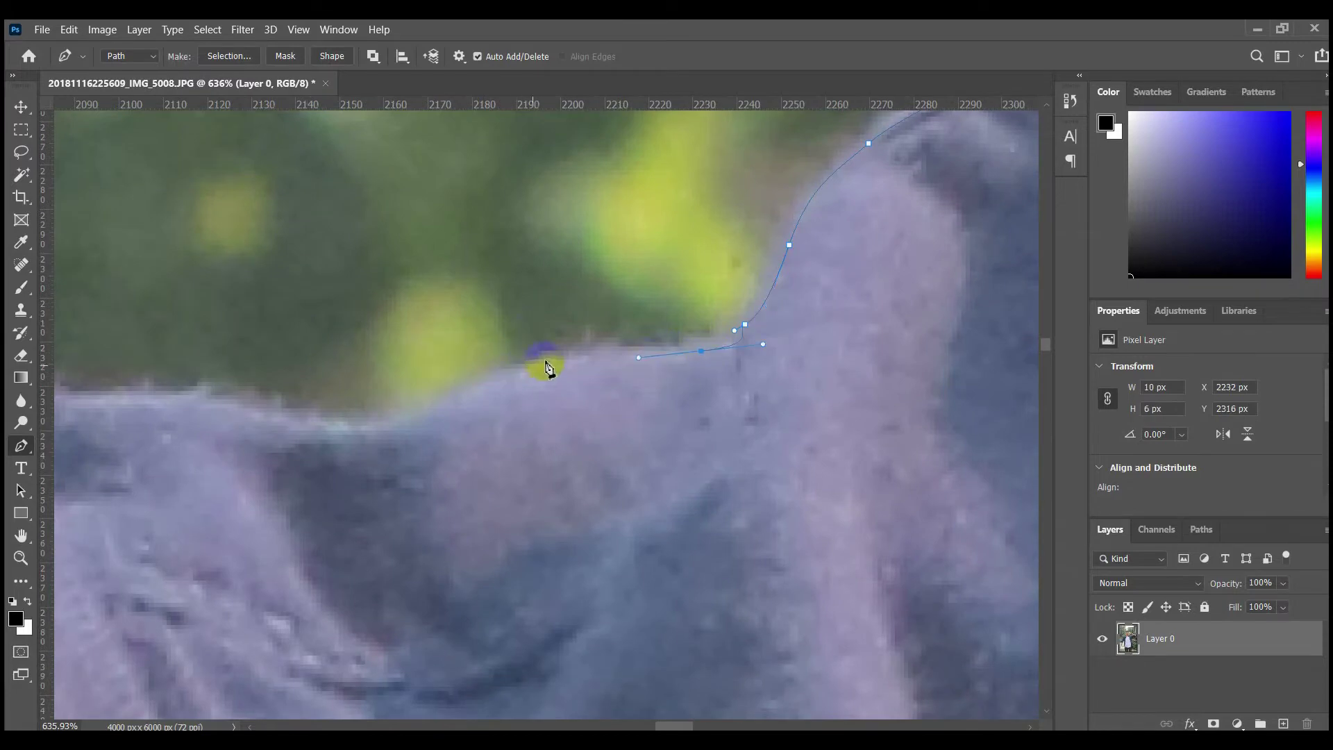
drag(285, 427, 296, 430)
drag(264, 425, 802, 370)
drag(748, 363, 734, 362)
click(549, 335)
Trace up the outer edge of the collar and turn the corner where it meets the jaw
scroll(539, 327, down, 5)
drag(480, 233, 555, 455)
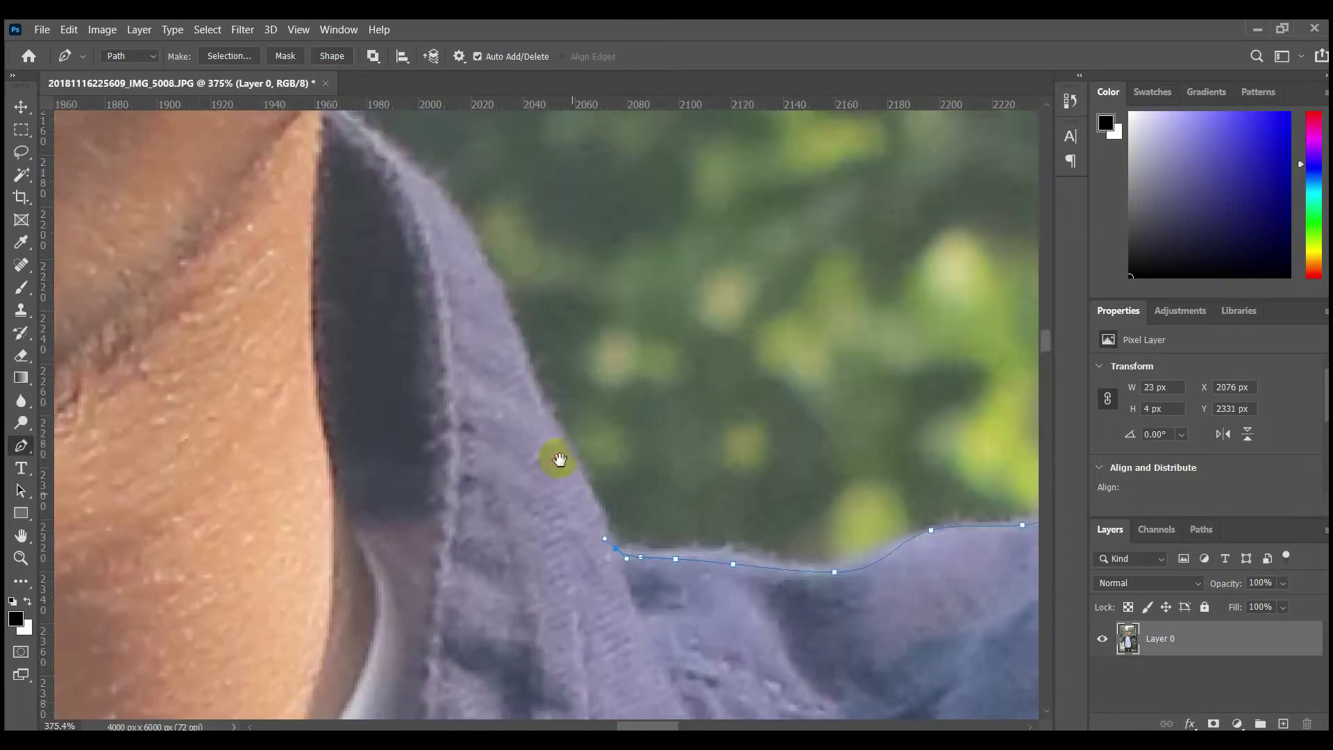
scroll(556, 457, up, 4)
drag(558, 399, 529, 340)
drag(495, 288, 610, 481)
drag(556, 437, 523, 414)
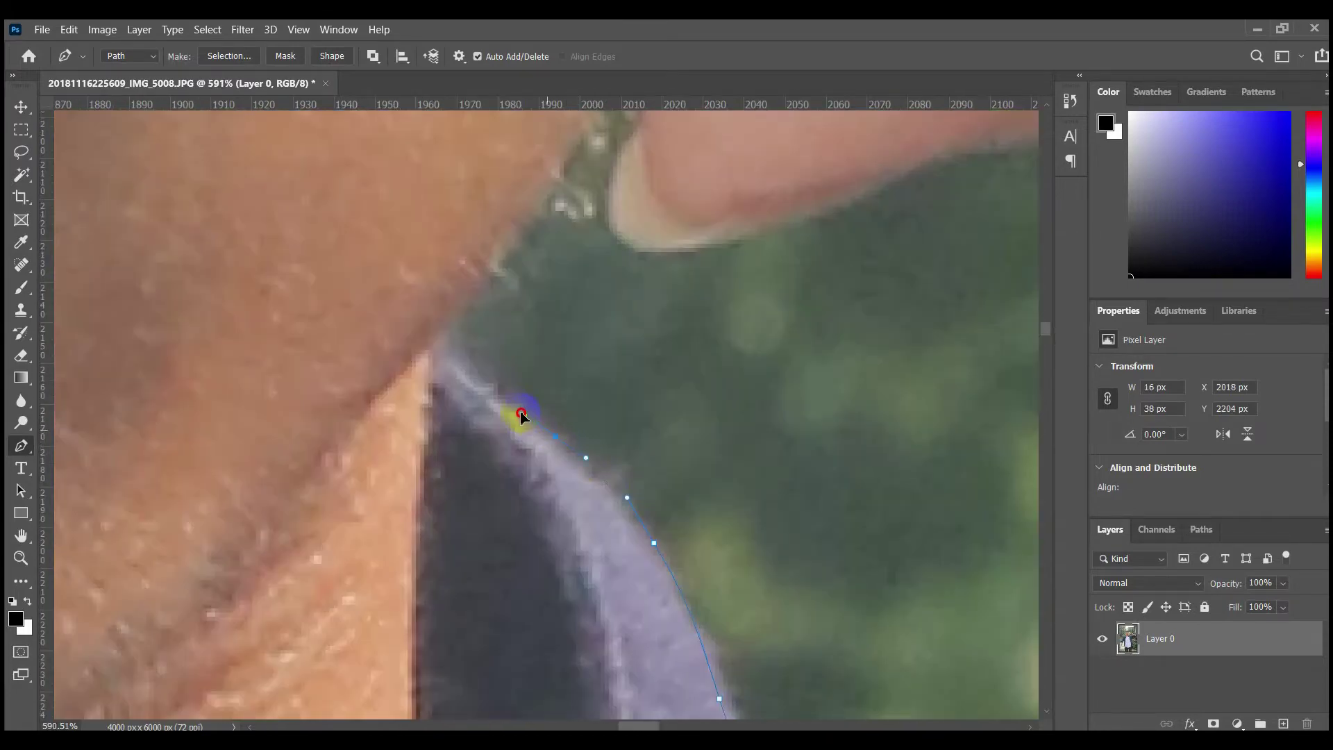
drag(441, 338, 451, 324)
drag(493, 254, 458, 416)
Follow the jaw and cheek edge upward through the narrow gap beside the thumb
scroll(458, 417, up, 1)
drag(505, 376, 520, 333)
drag(572, 262, 560, 366)
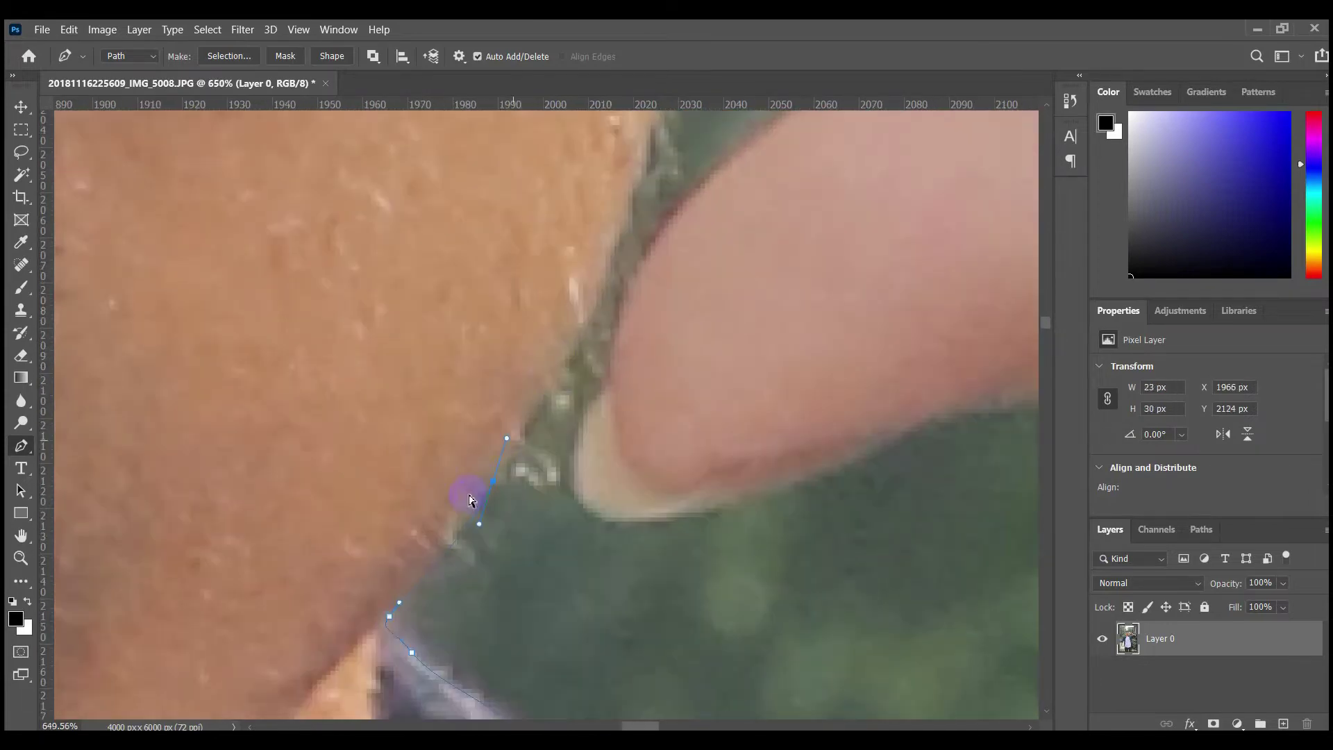
drag(622, 246, 576, 387)
scroll(576, 388, up, 2)
drag(609, 270, 474, 658)
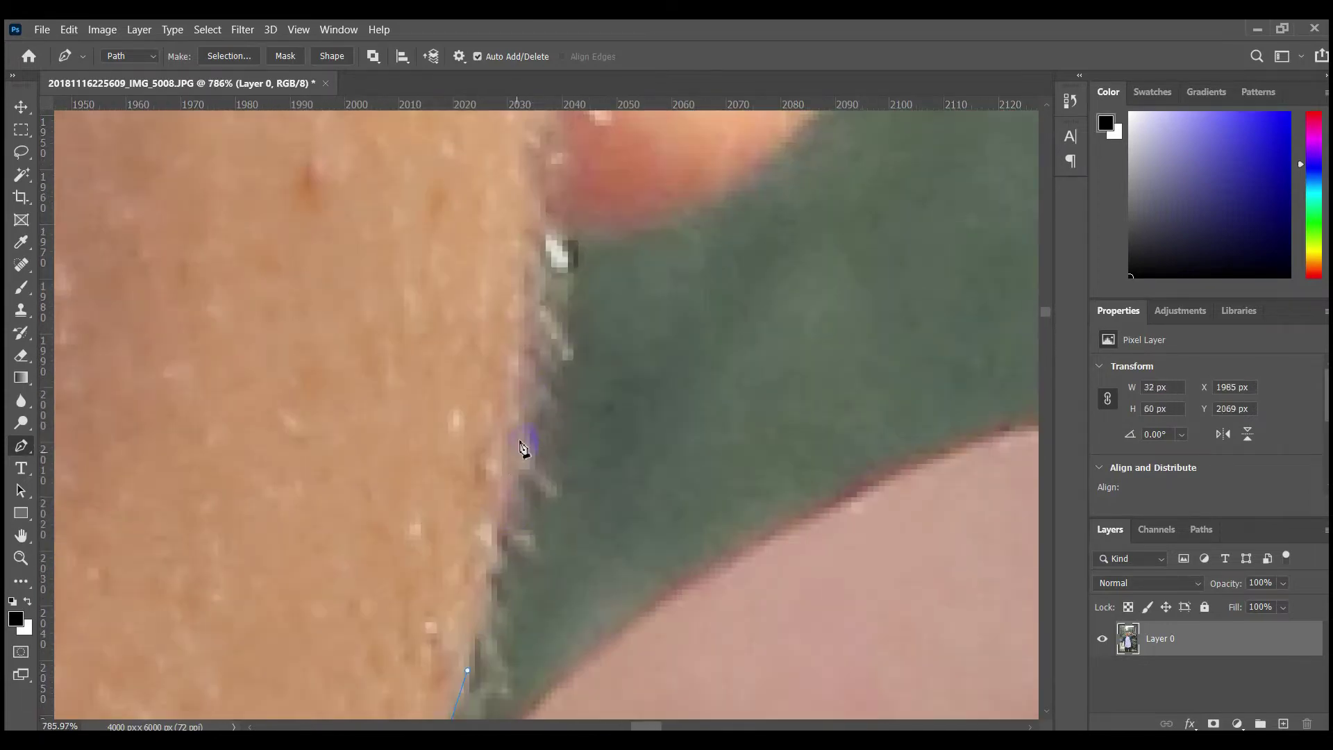
Trace the subpath around the earlobe and along the palm edge beside it
click(561, 239)
drag(561, 240, 391, 633)
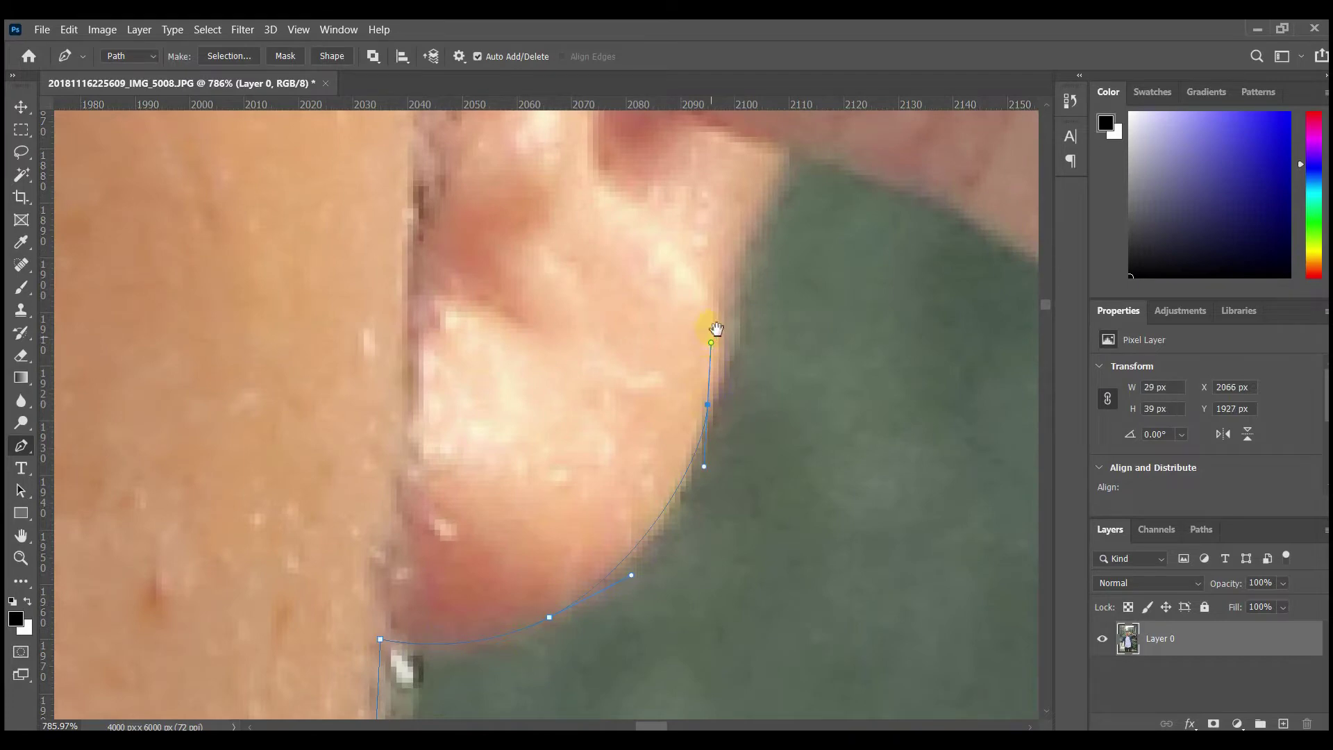
drag(711, 338, 608, 512)
drag(785, 340, 397, 243)
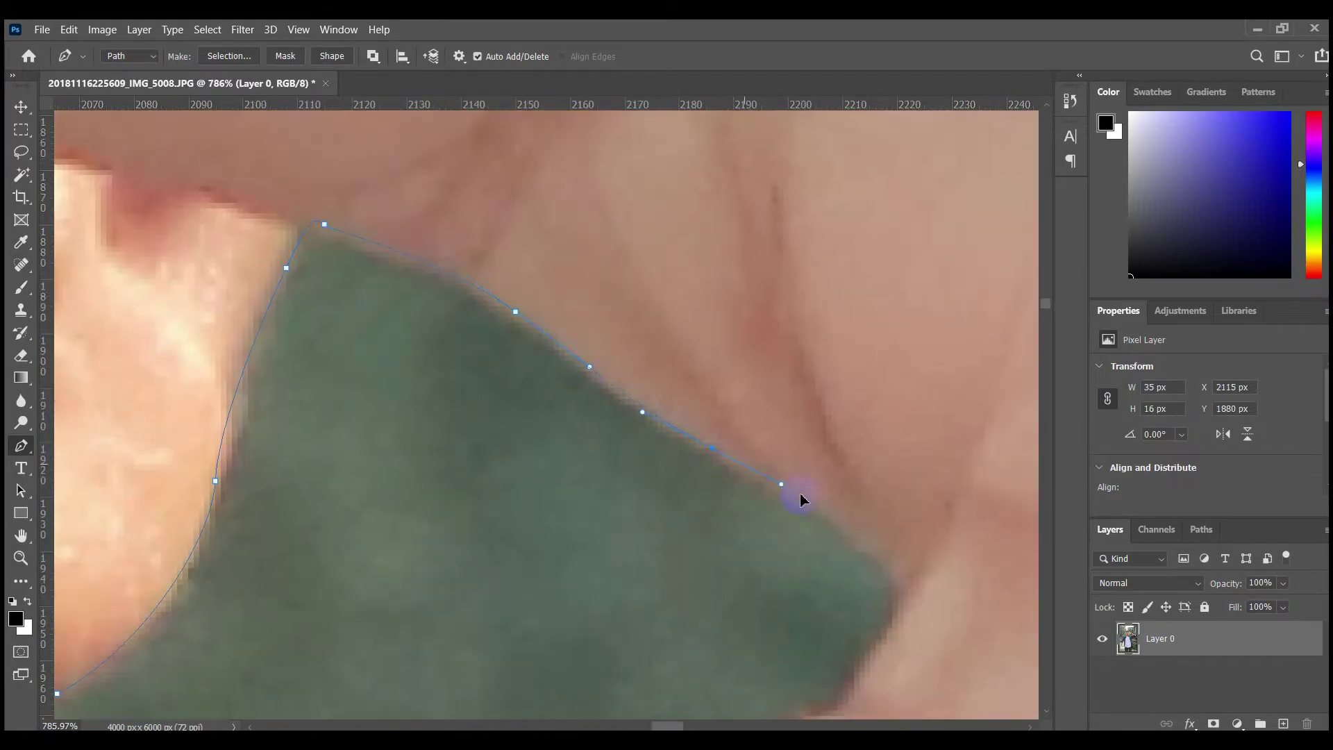
Round the inner corner between palm and thumb and trace back along the thumb's upper edge
drag(907, 624, 883, 379)
drag(840, 432, 821, 470)
drag(748, 493, 708, 519)
drag(720, 490, 900, 333)
drag(797, 417, 679, 467)
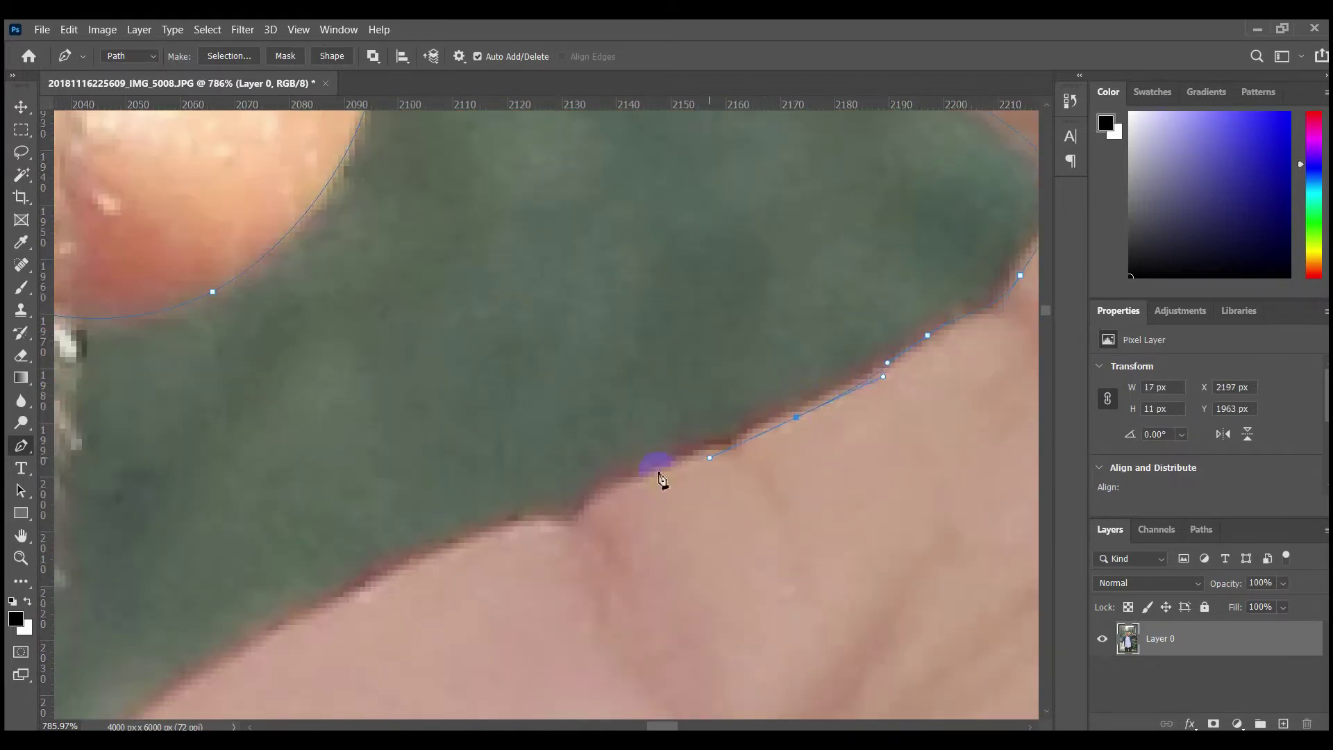
drag(386, 587, 341, 607)
drag(341, 607, 751, 302)
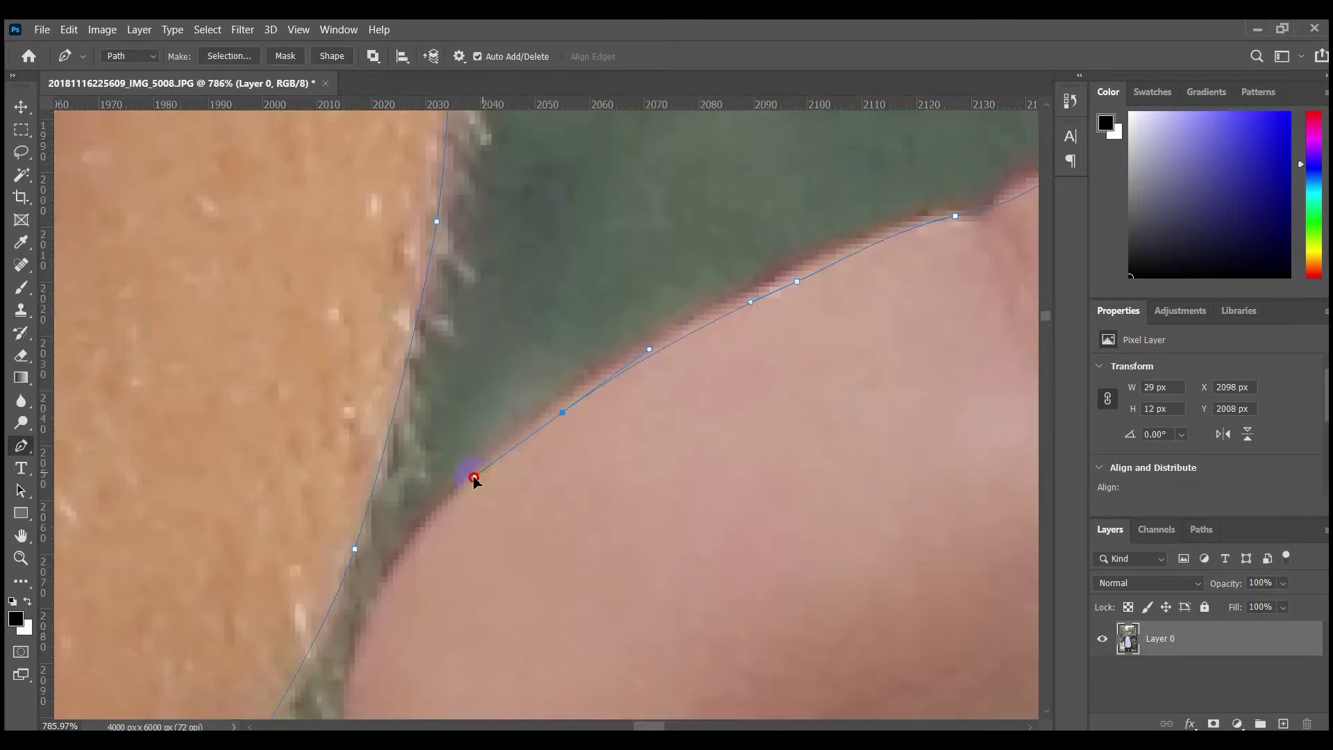
Curve the subpath around the thumb tip and nail and onto the thumb's lower edge
drag(393, 613, 510, 338)
drag(439, 521, 404, 321)
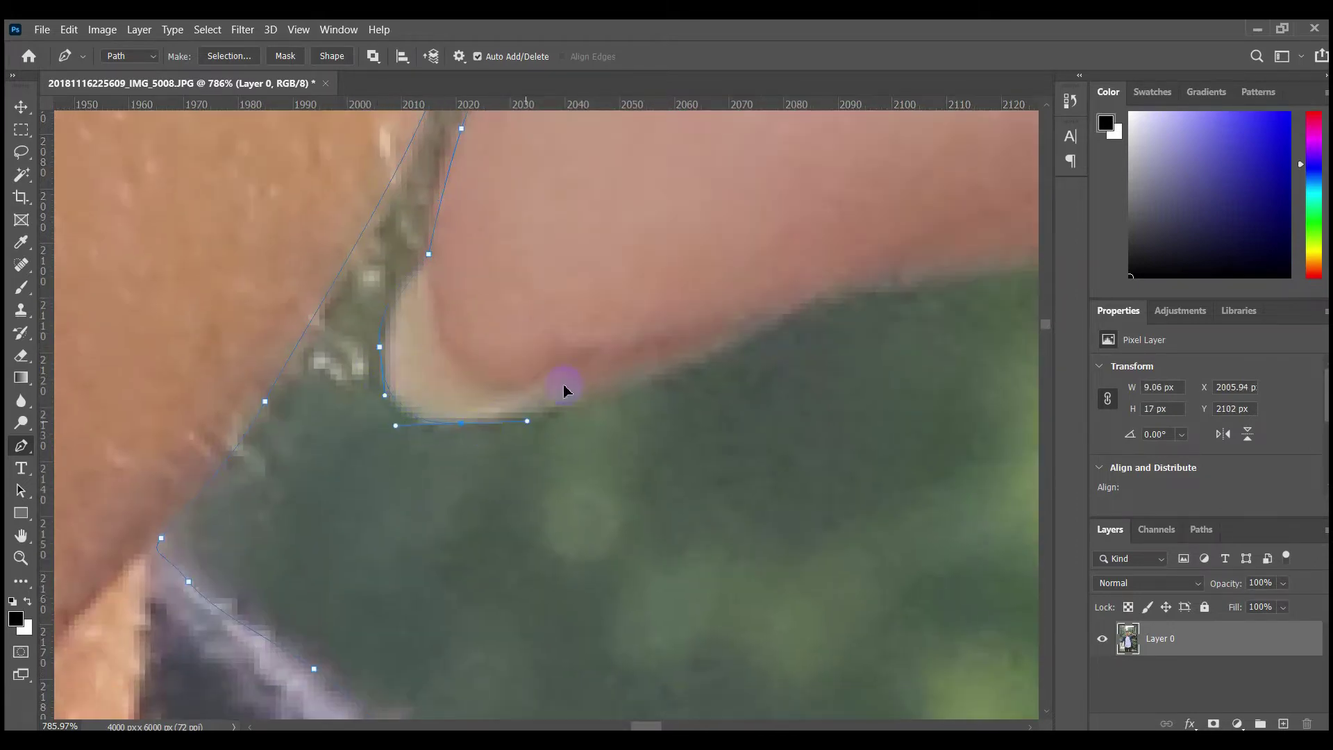
drag(564, 389, 227, 439)
drag(928, 643, 711, 628)
Trace along the lower edge of the thumb and the heel of the hand toward the wrist
scroll(694, 361, down, 3)
scroll(598, 328, up, 3)
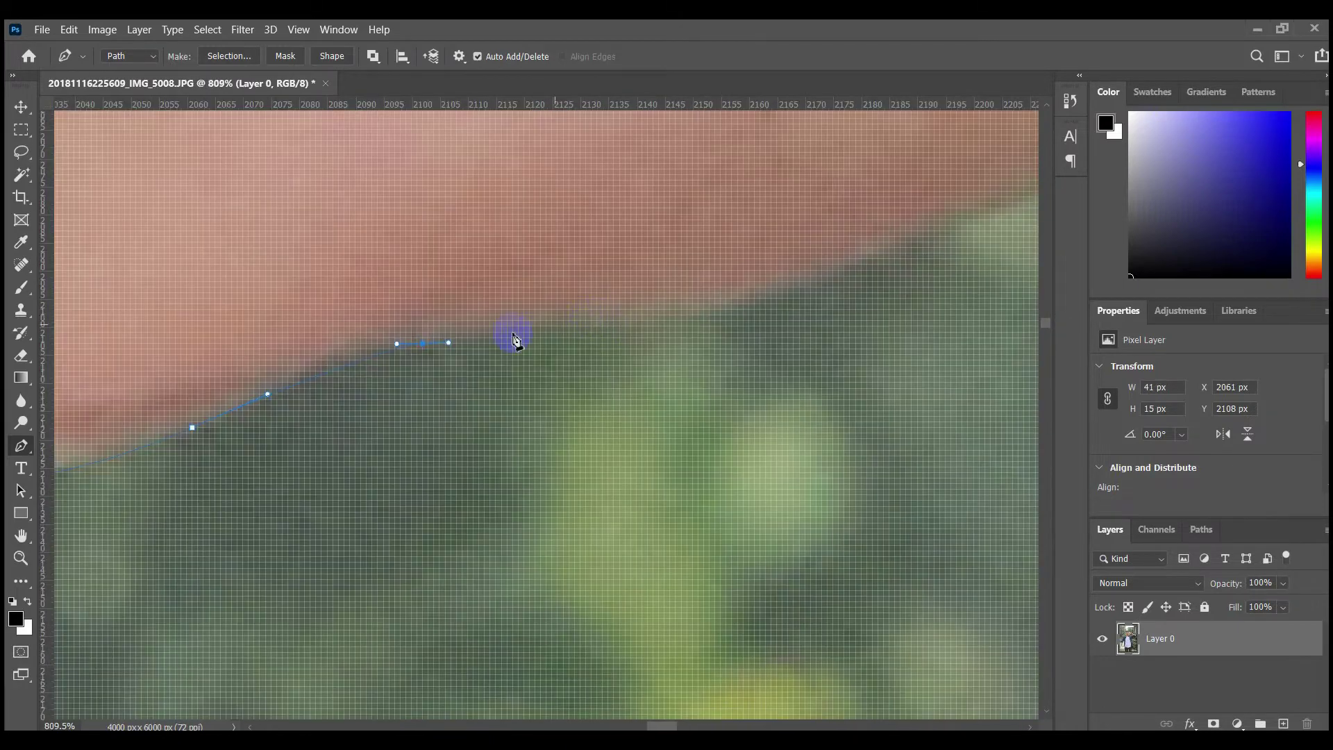
scroll(514, 334, down, 1)
drag(549, 329, 602, 328)
drag(664, 317, 196, 423)
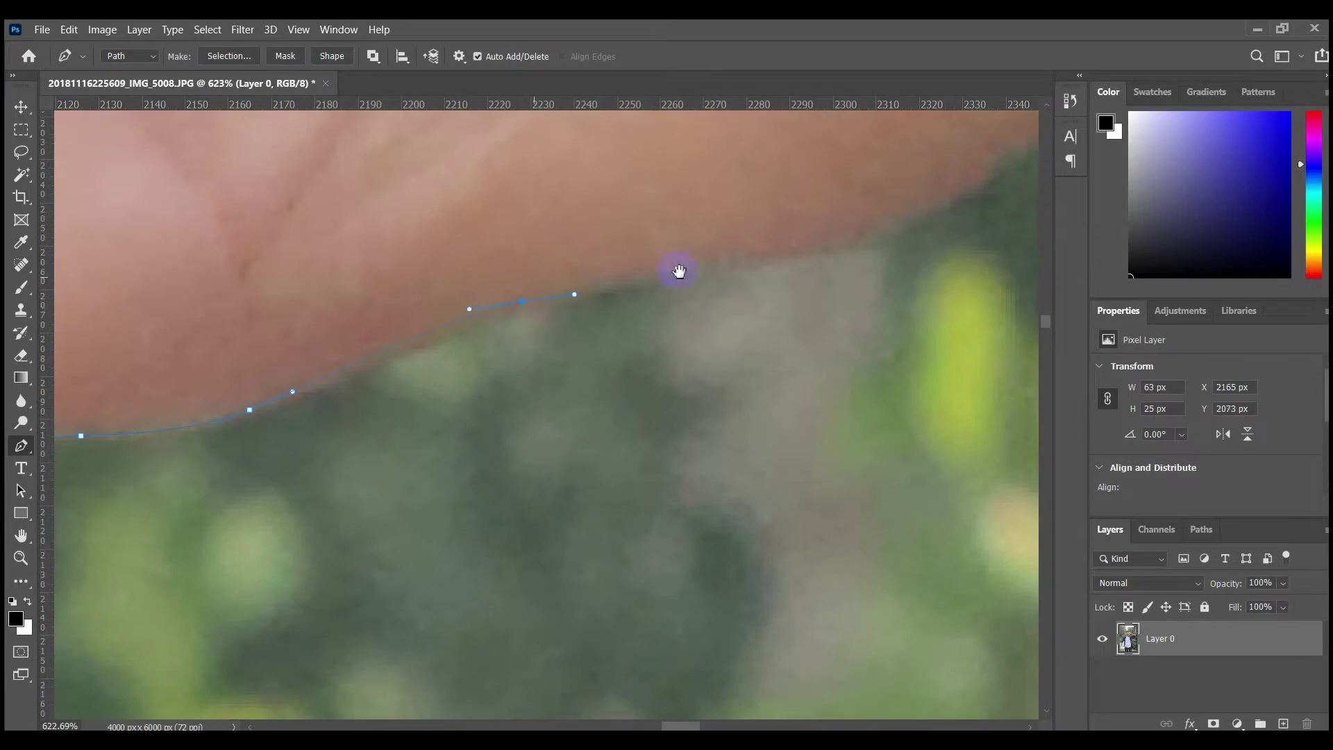
drag(679, 271, 161, 452)
click(300, 435)
click(552, 305)
drag(630, 253, 172, 482)
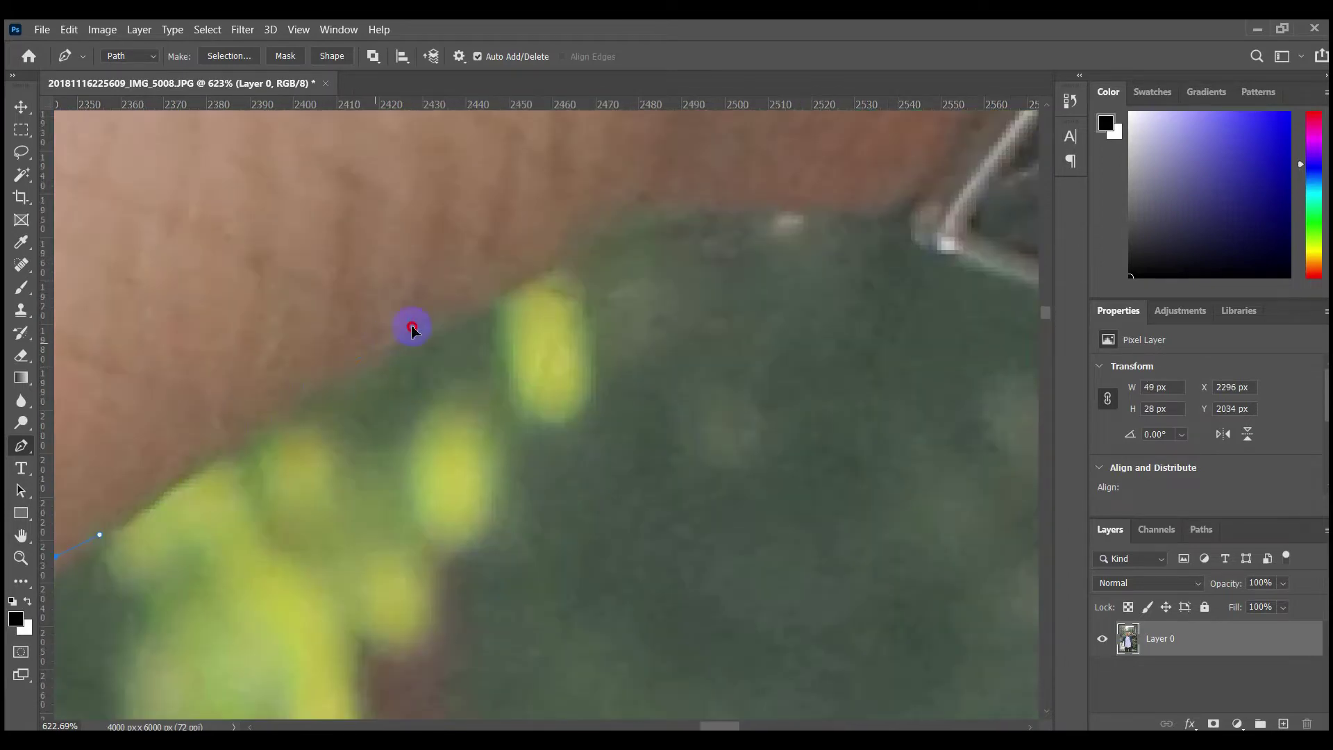
Follow the wrist edge and the lower outline of the watch strap to the forearm
drag(659, 255, 492, 333)
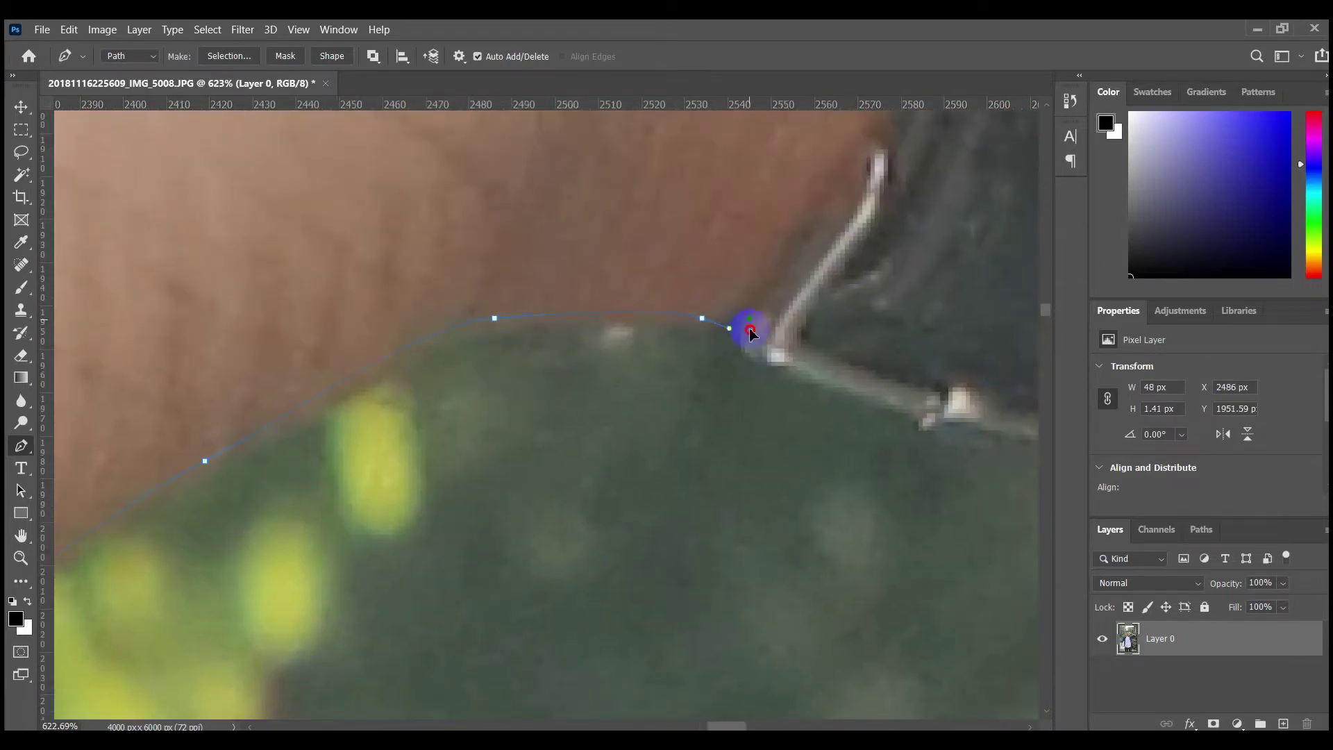
scroll(801, 379, up, 1)
drag(800, 379, 489, 347)
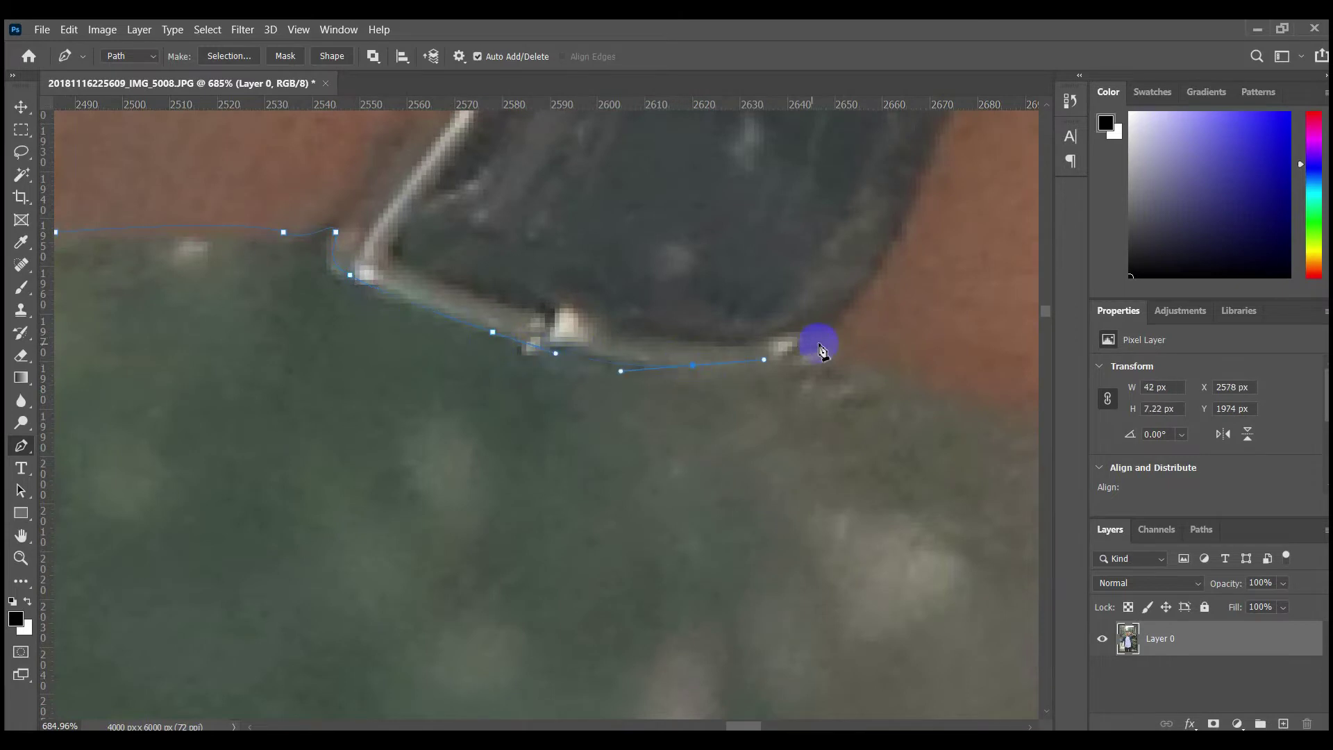
drag(825, 346, 841, 352)
drag(980, 409, 390, 312)
Trace the forearm's lower edge back to the sleeve and close the subpath around the arm gap
drag(520, 363, 591, 405)
drag(756, 475, 367, 260)
drag(625, 370, 693, 410)
drag(832, 488, 389, 251)
drag(675, 400, 814, 497)
drag(868, 530, 480, 270)
scroll(668, 406, down, 12)
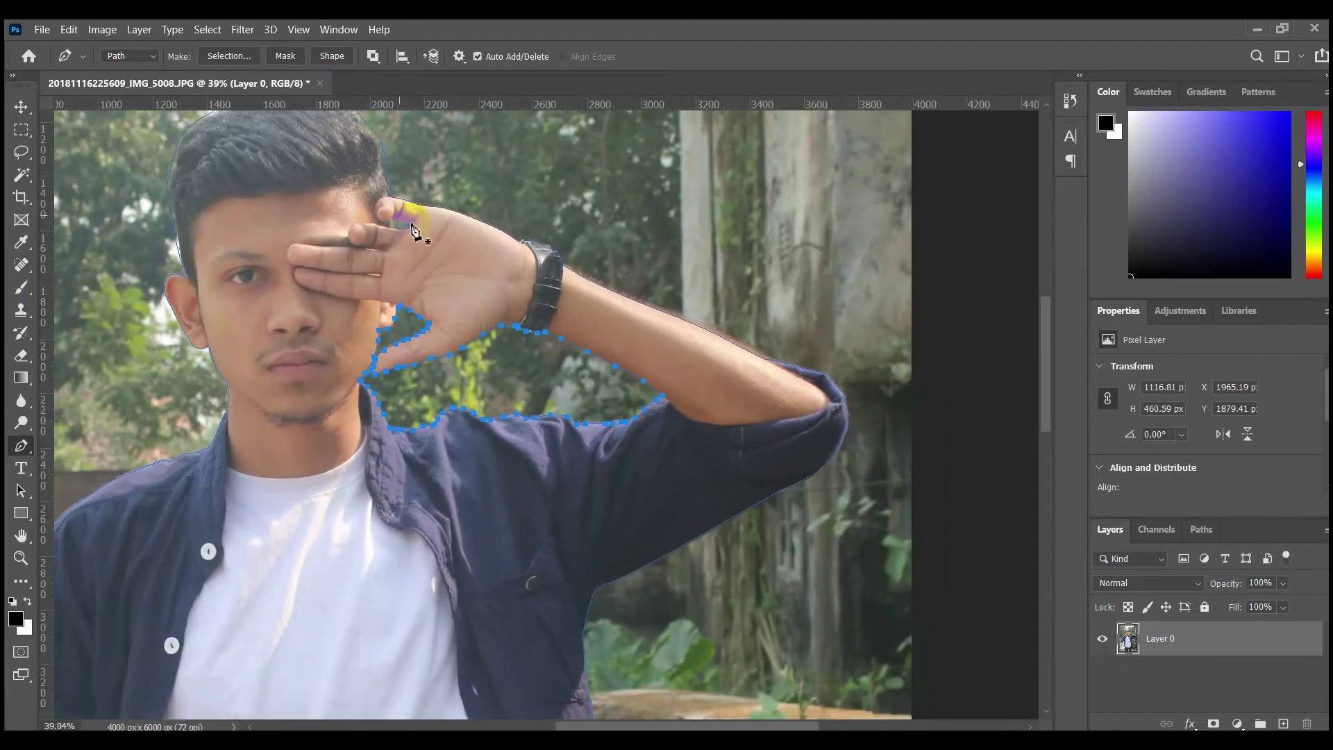
Trace and close a small subpath around the green background gap between the upper two fingers
scroll(413, 274, up, 11)
click(340, 333)
drag(580, 299, 587, 289)
scroll(572, 301, up, 2)
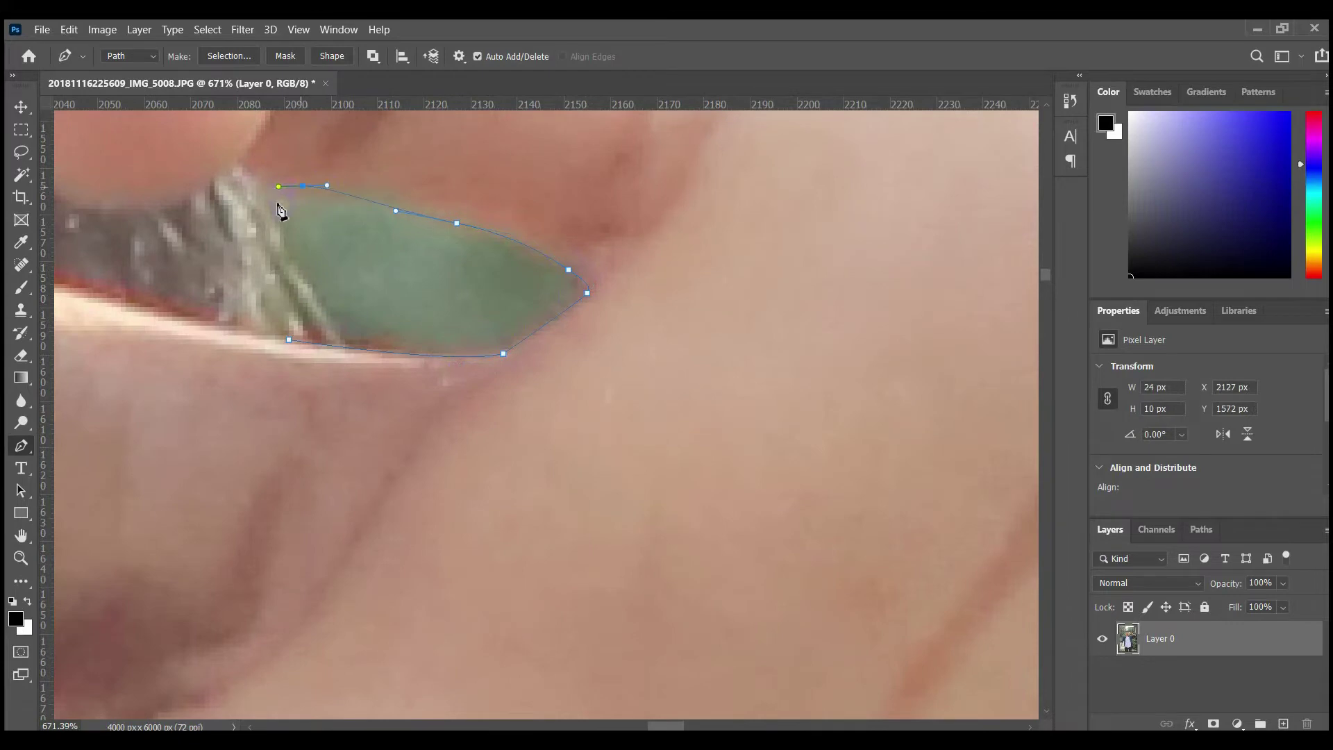
click(290, 339)
scroll(292, 340, down, 10)
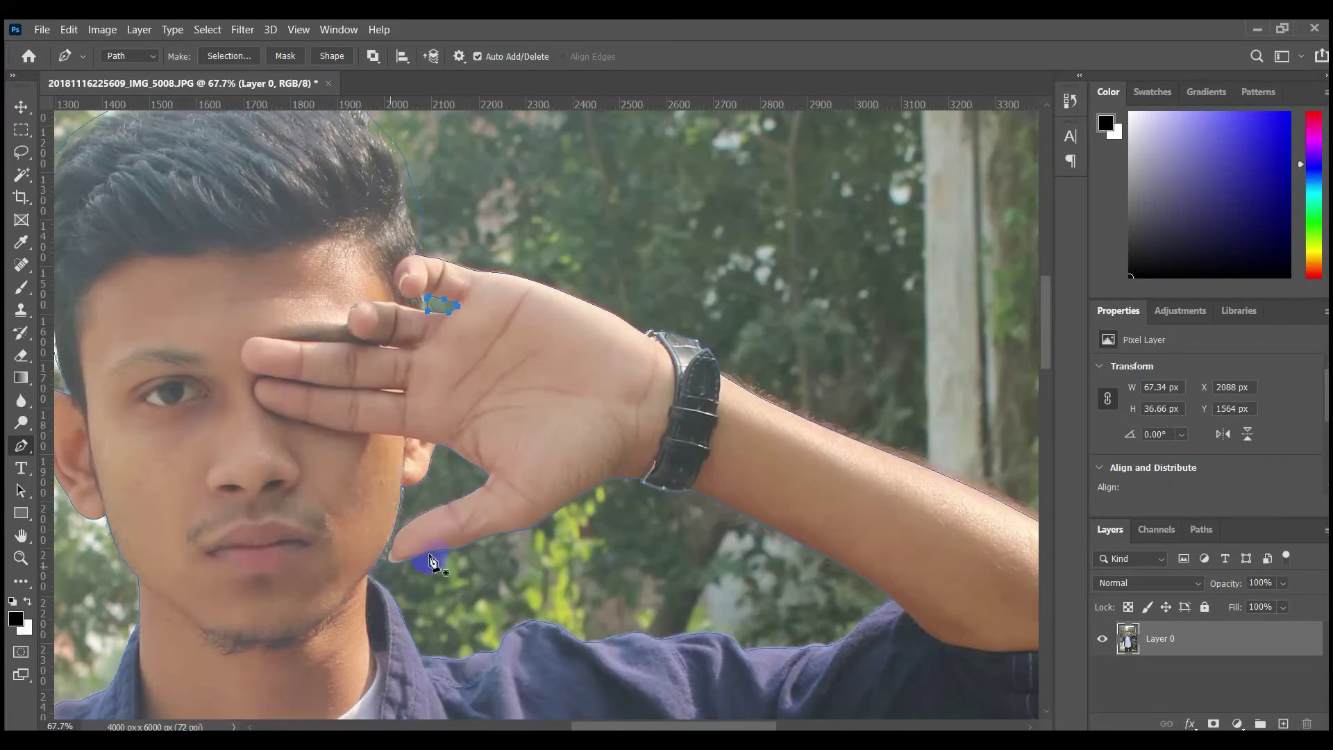
Convert the completed path into a selection and add a layer mask that isolates the person
scroll(391, 571, down, 8)
scroll(574, 506, up, 2)
key(ctrl+Return)
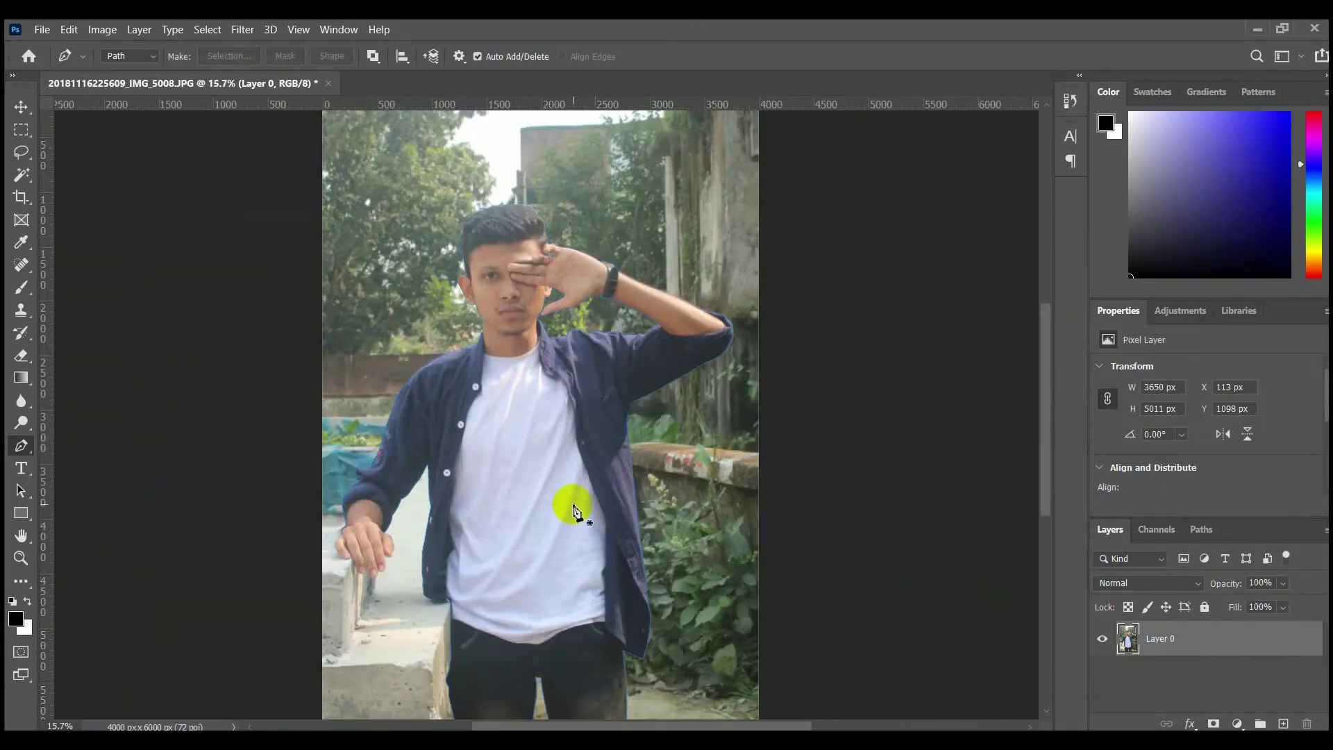
click(1214, 724)
scroll(527, 288, down, 2)
scroll(503, 202, up, 4)
scroll(503, 203, up, 3)
Open the layer mask in Select and Mask and brush the Refine Edge over the whole hair outline
double_click(1159, 640)
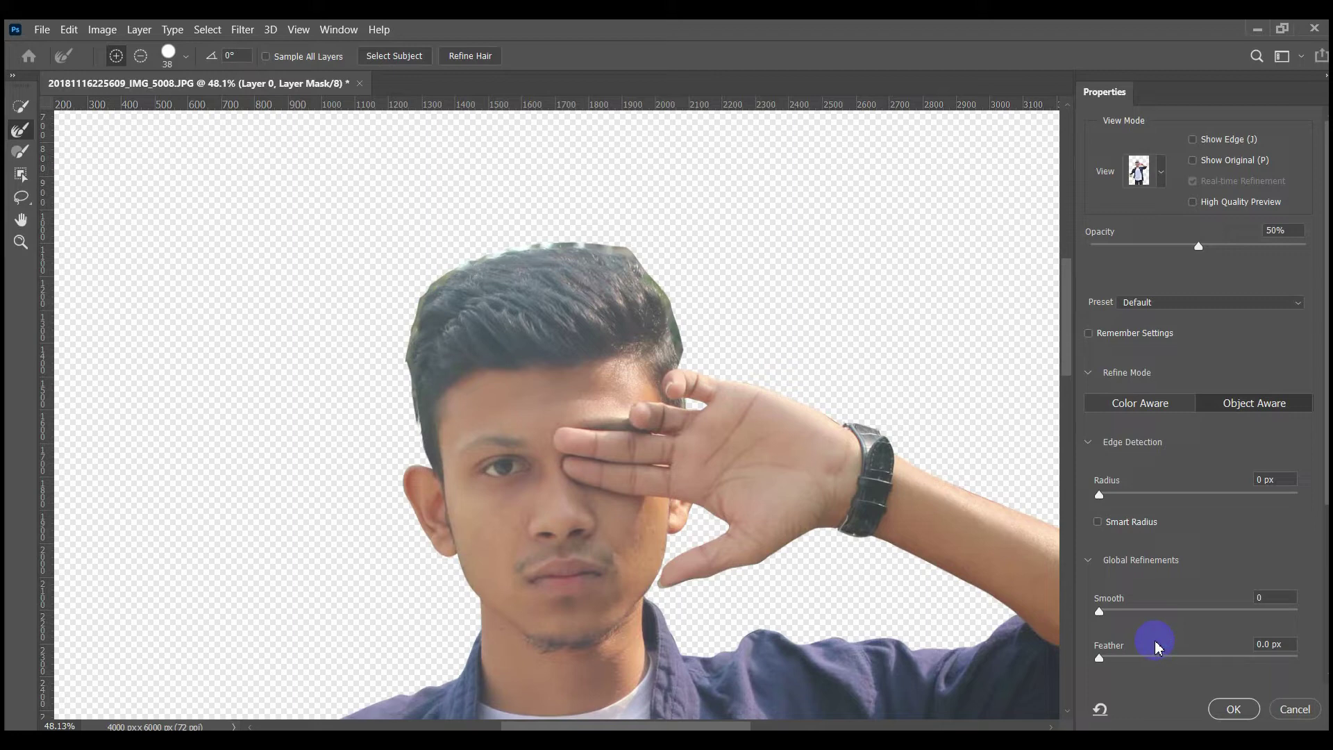
scroll(487, 338, up, 4)
alt+right_click(404, 438)
alt+right_click(381, 431)
mouse_move(412, 527)
mouse_down()
mouse_move(387, 461)
mouse_move(378, 330)
mouse_move(402, 256)
mouse_move(595, 197)
mouse_move(684, 208)
mouse_move(735, 247)
mouse_move(784, 342)
mouse_move(784, 384)
mouse_up()
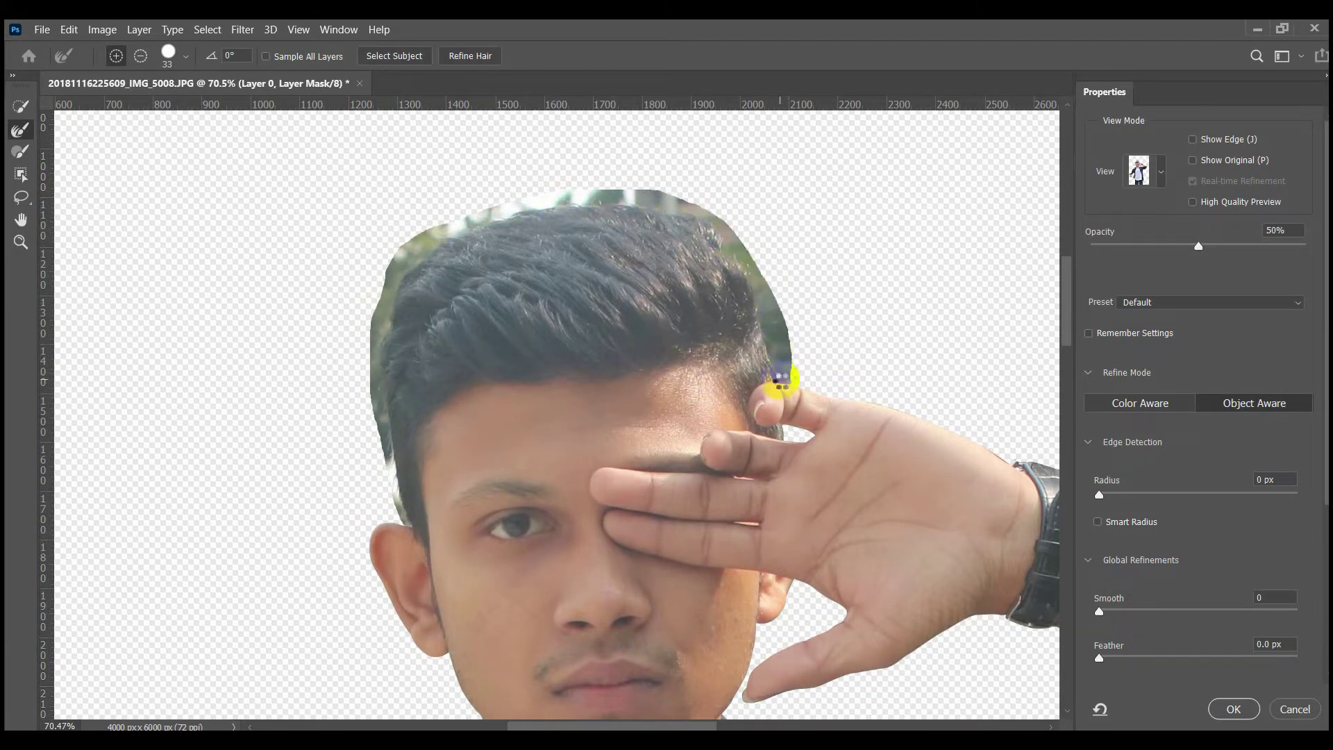
Refine the remaining background patches at both sides of the hair and apply the mask refinement
scroll(430, 273, up, 2)
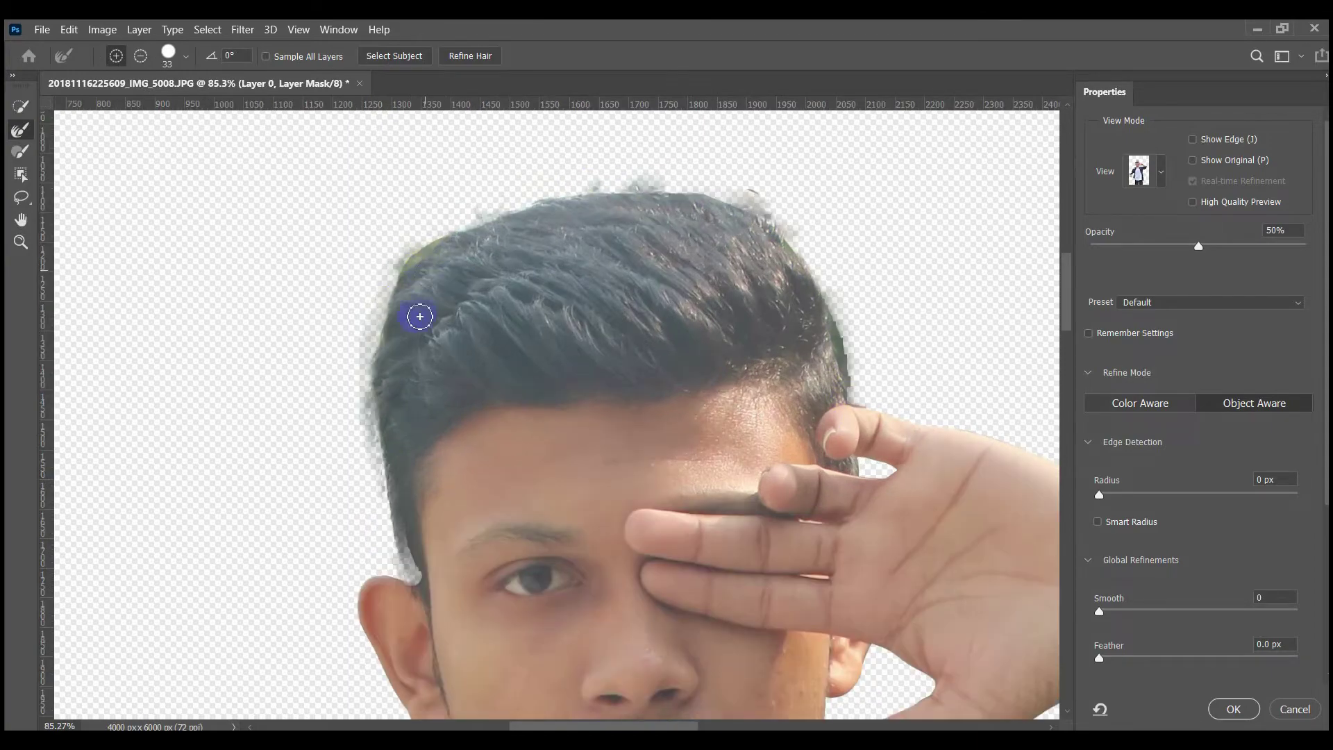
drag(403, 271, 479, 220)
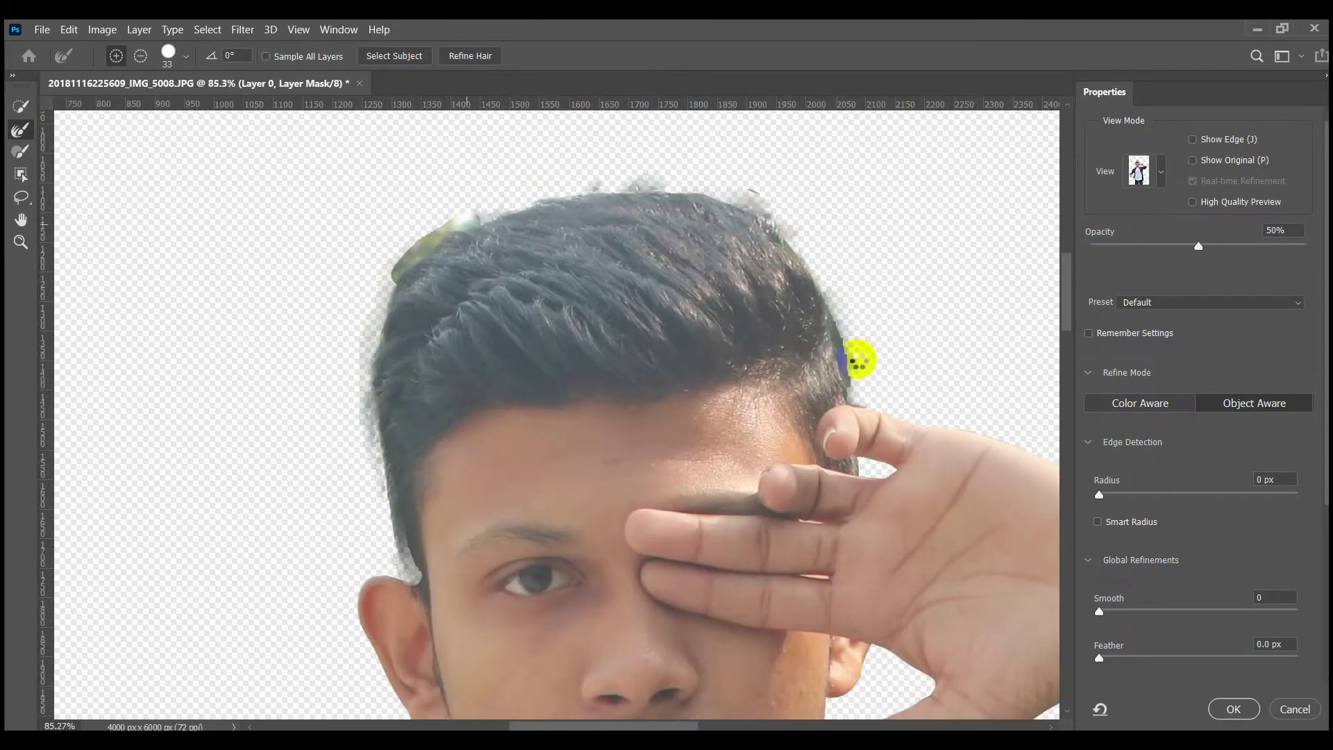
drag(858, 359, 833, 323)
drag(848, 368, 850, 362)
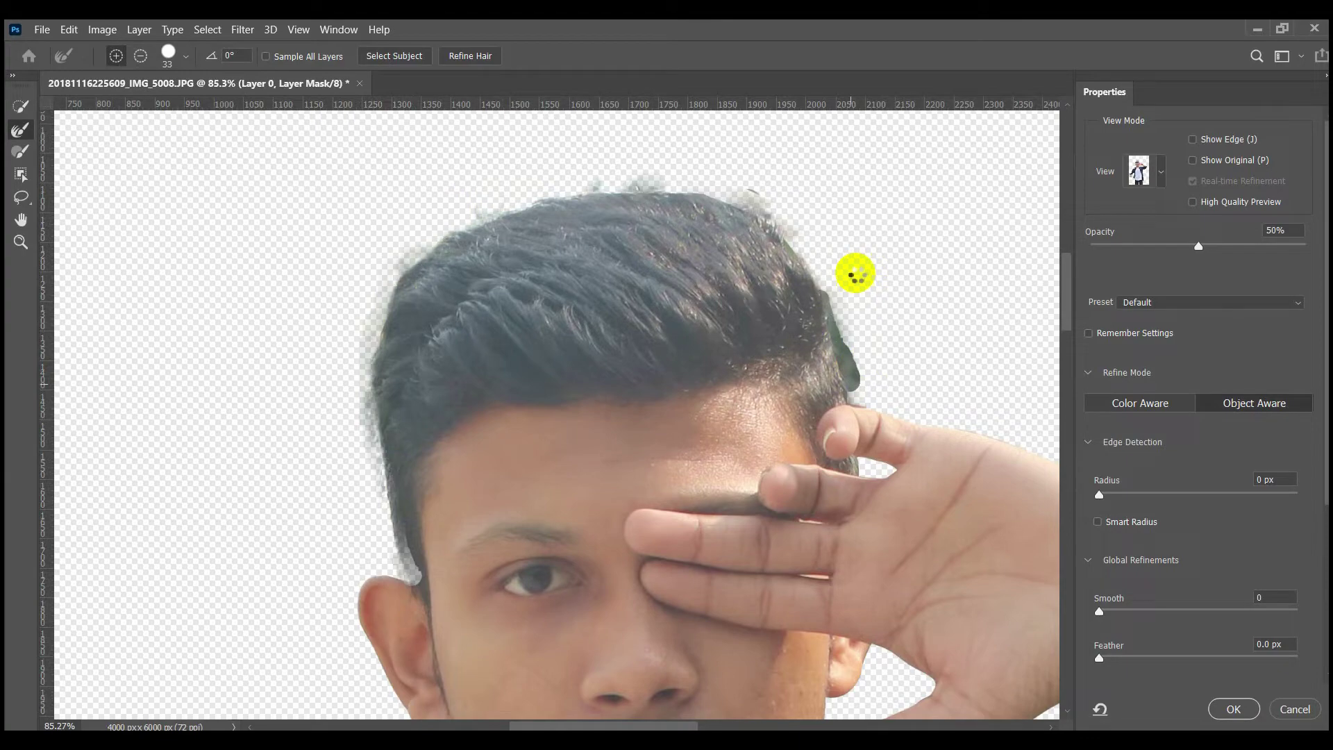
click(1233, 709)
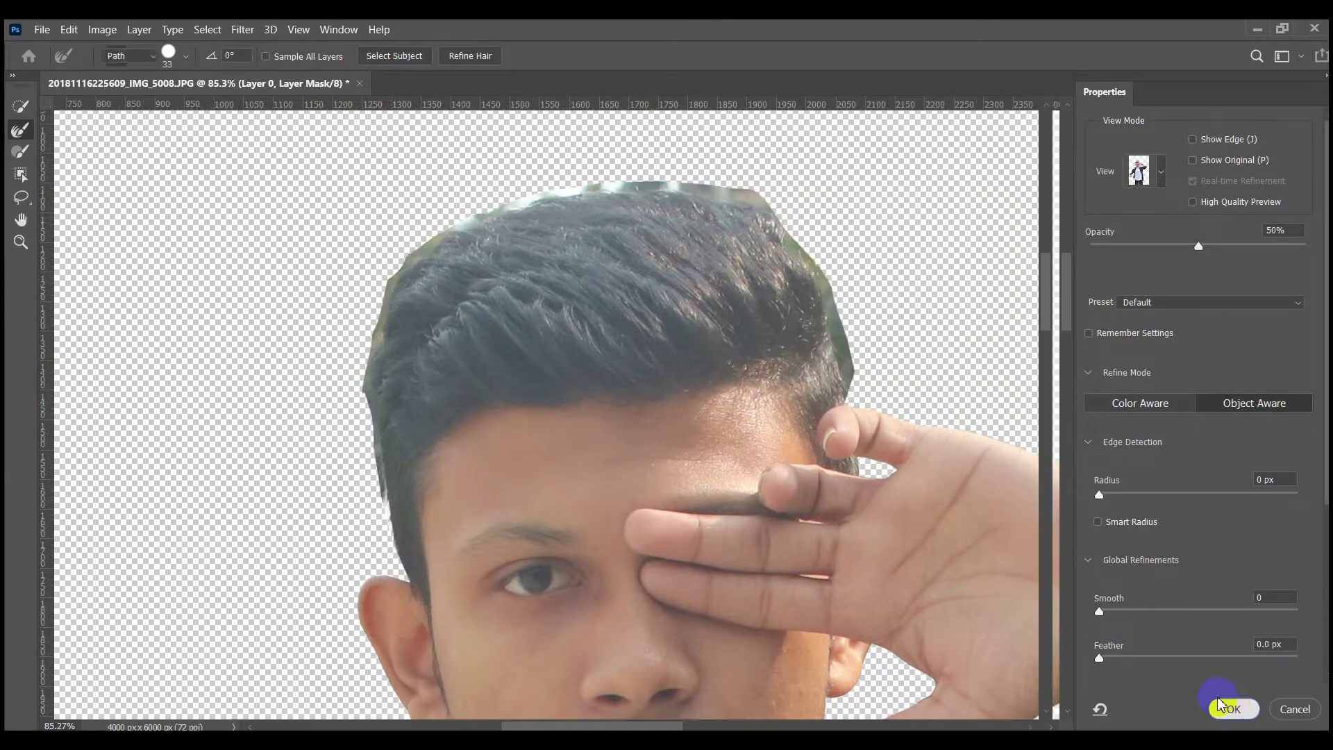
Add a white (#ffffff) solid color fill layer and place it beneath the person layer
click(1237, 723)
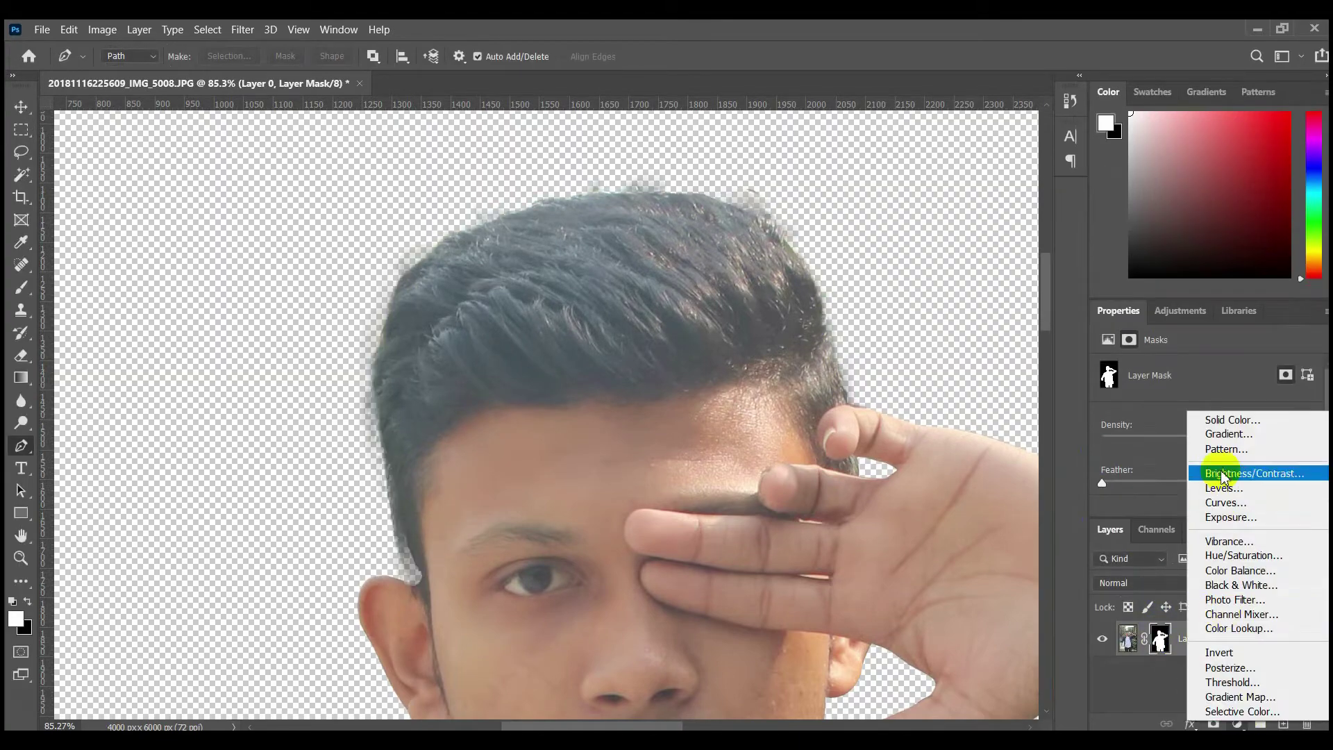
click(1221, 419)
drag(913, 324, 861, 138)
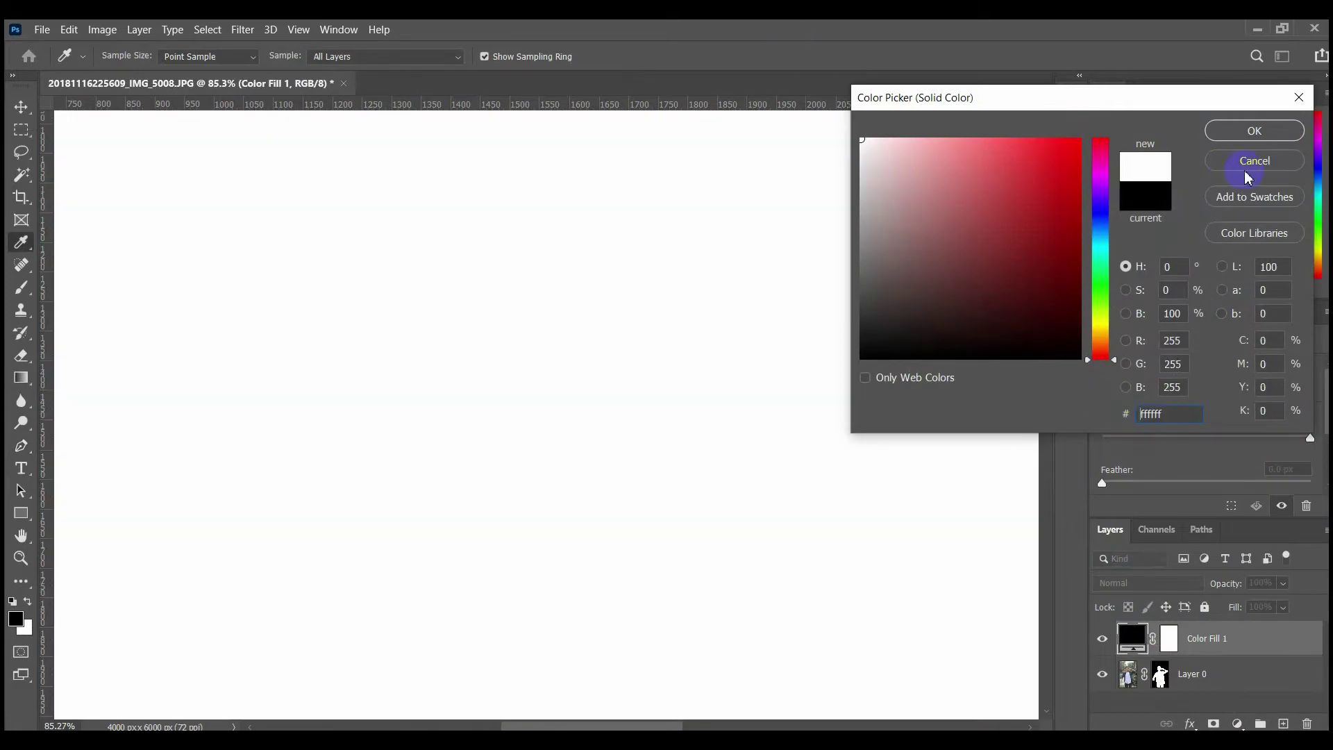
click(1253, 131)
Target the person's layer mask and erase the pale fringe along the left edge of the hair
ctrl+click(1160, 638)
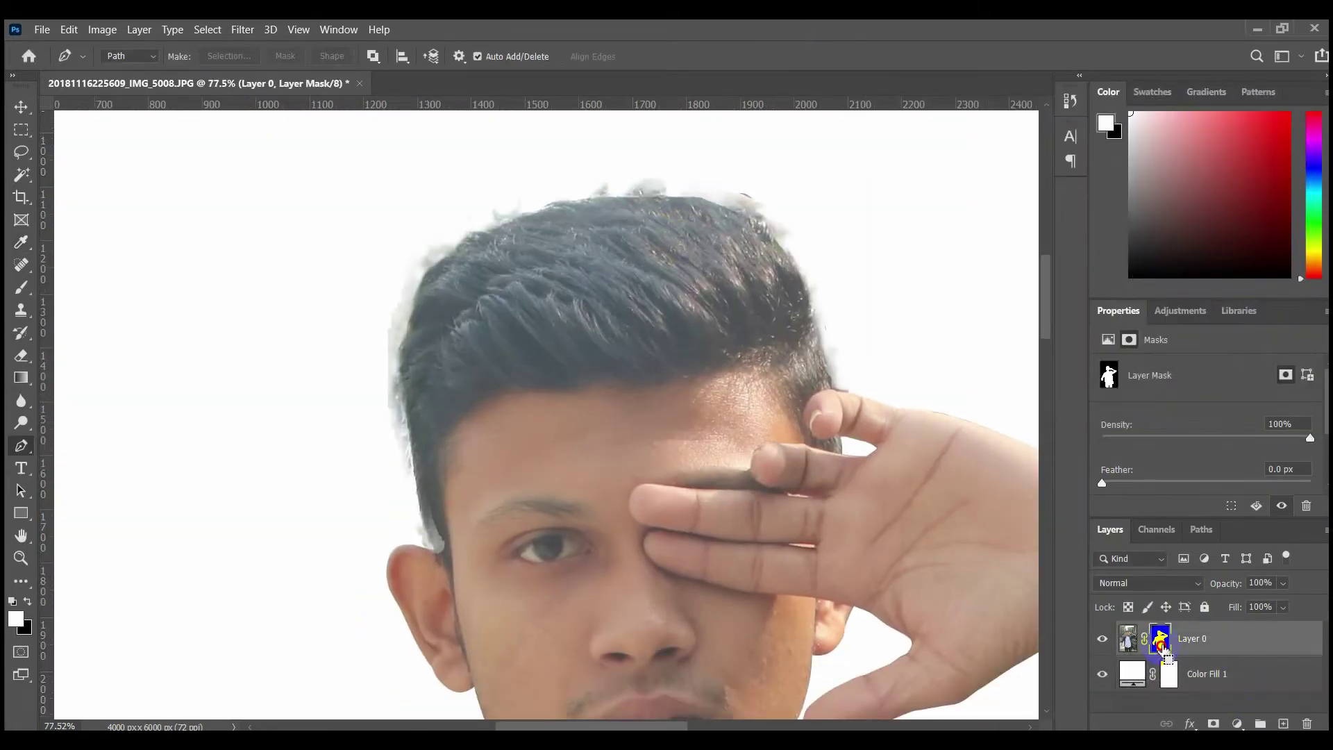
key(e)
mouse_move(462, 208)
mouse_down()
mouse_move(390, 301)
mouse_move(388, 471)
mouse_up()
key(ctrl+d)
Erase the leftover fringe on the mask along the top of the hair with a small soft eraser
scroll(880, 304, up, 1)
drag(880, 304, 776, 304)
scroll(547, 151, up, 5)
scroll(547, 160, up, 1)
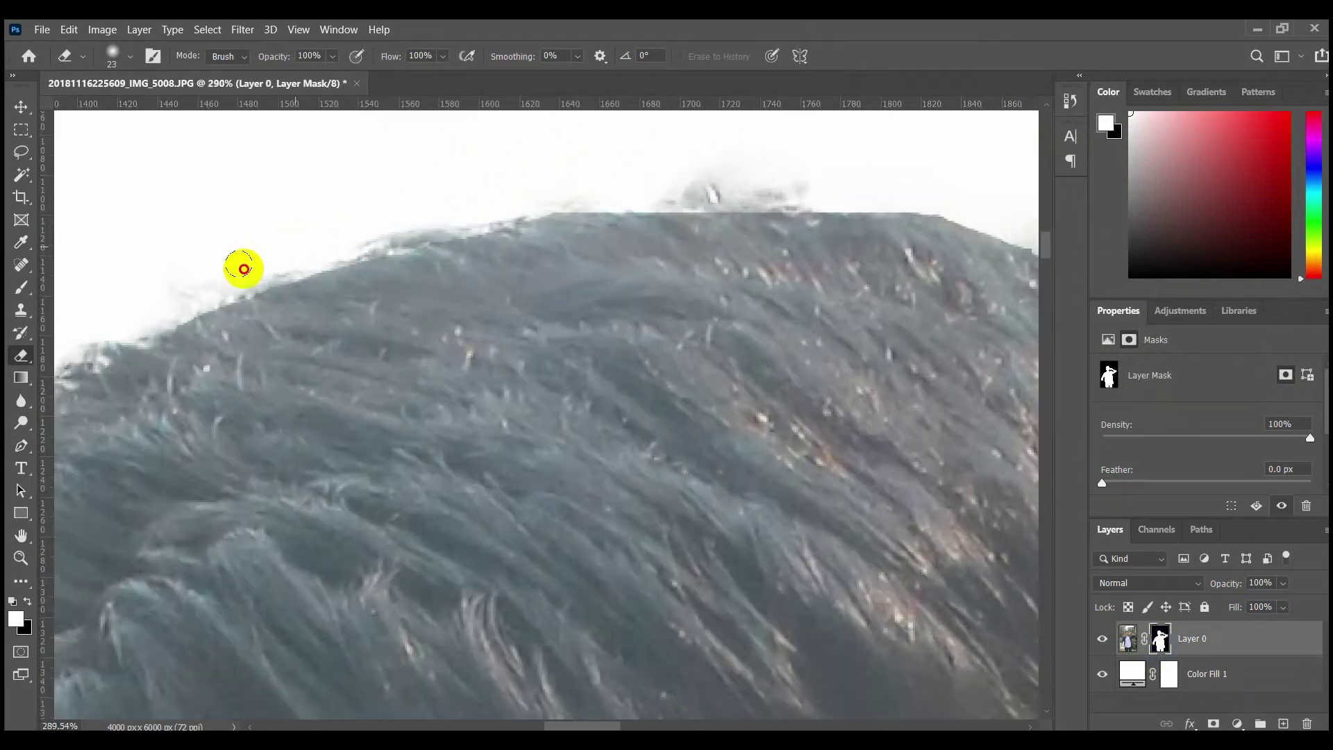
scroll(208, 250, up, 1)
drag(391, 230, 661, 202)
scroll(566, 220, down, 2)
mouse_move(566, 220)
mouse_down()
mouse_move(619, 292)
mouse_move(724, 334)
mouse_up()
Erase the background remnants on the mask along the right side of the hair down to the fingers
scroll(701, 327, down, 3)
scroll(733, 343, up, 2)
drag(688, 227, 739, 402)
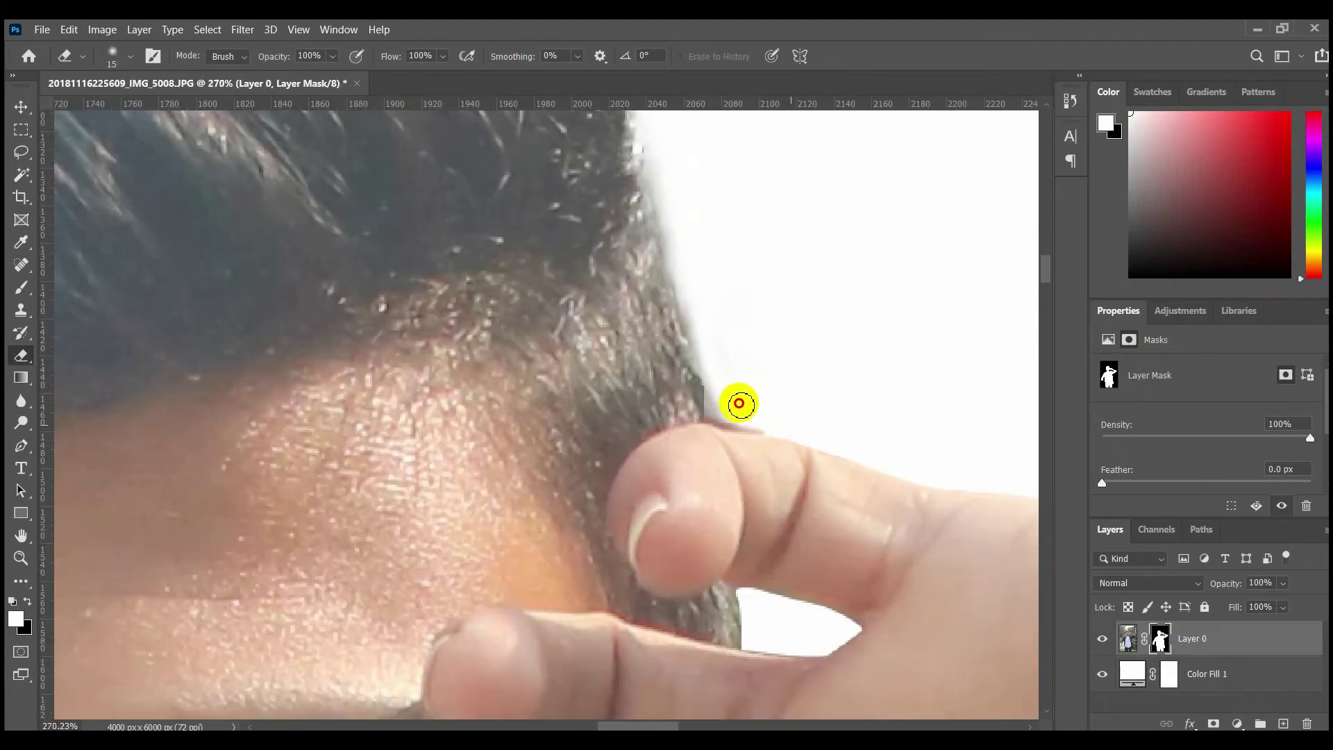
drag(726, 277, 805, 368)
scroll(805, 368, down, 5)
Clean the mask between the sideburn and the top of the ear on the left side of the face
scroll(539, 443, up, 4)
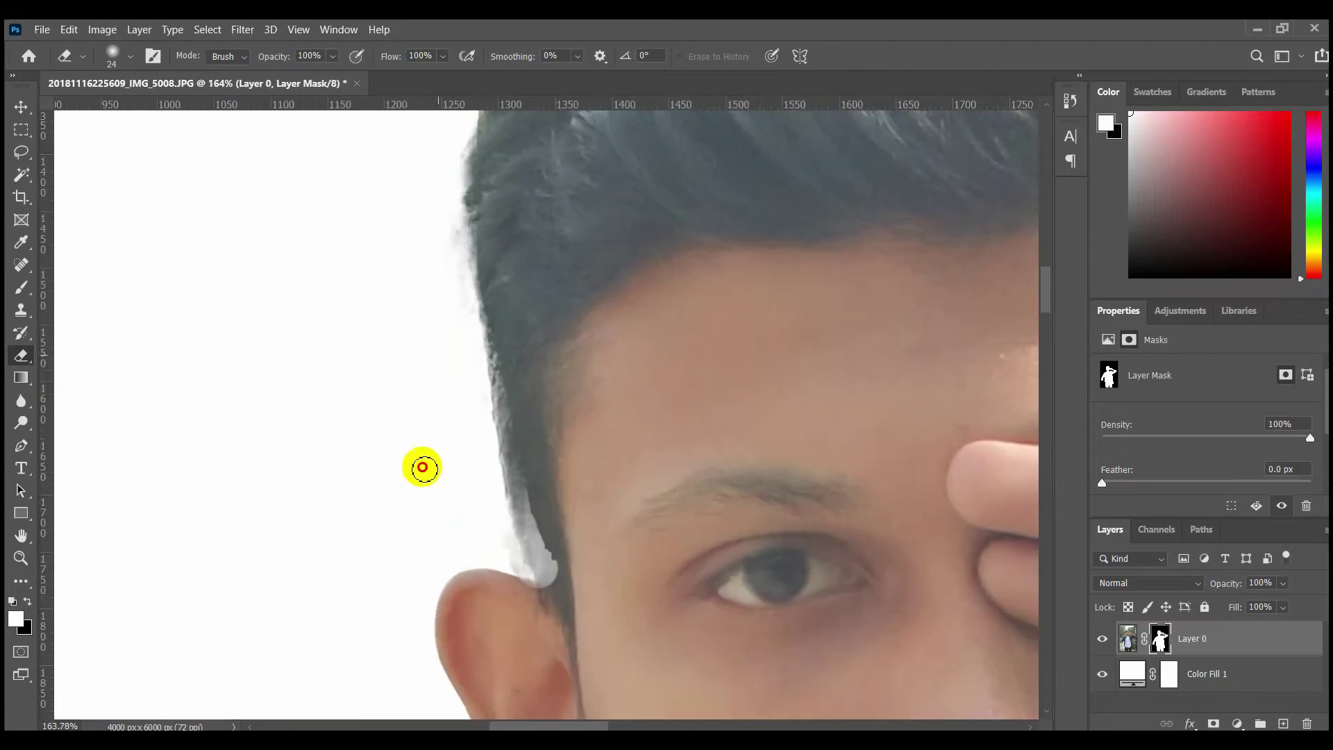
scroll(482, 461, up, 4)
drag(479, 410, 465, 396)
scroll(453, 351, down, 6)
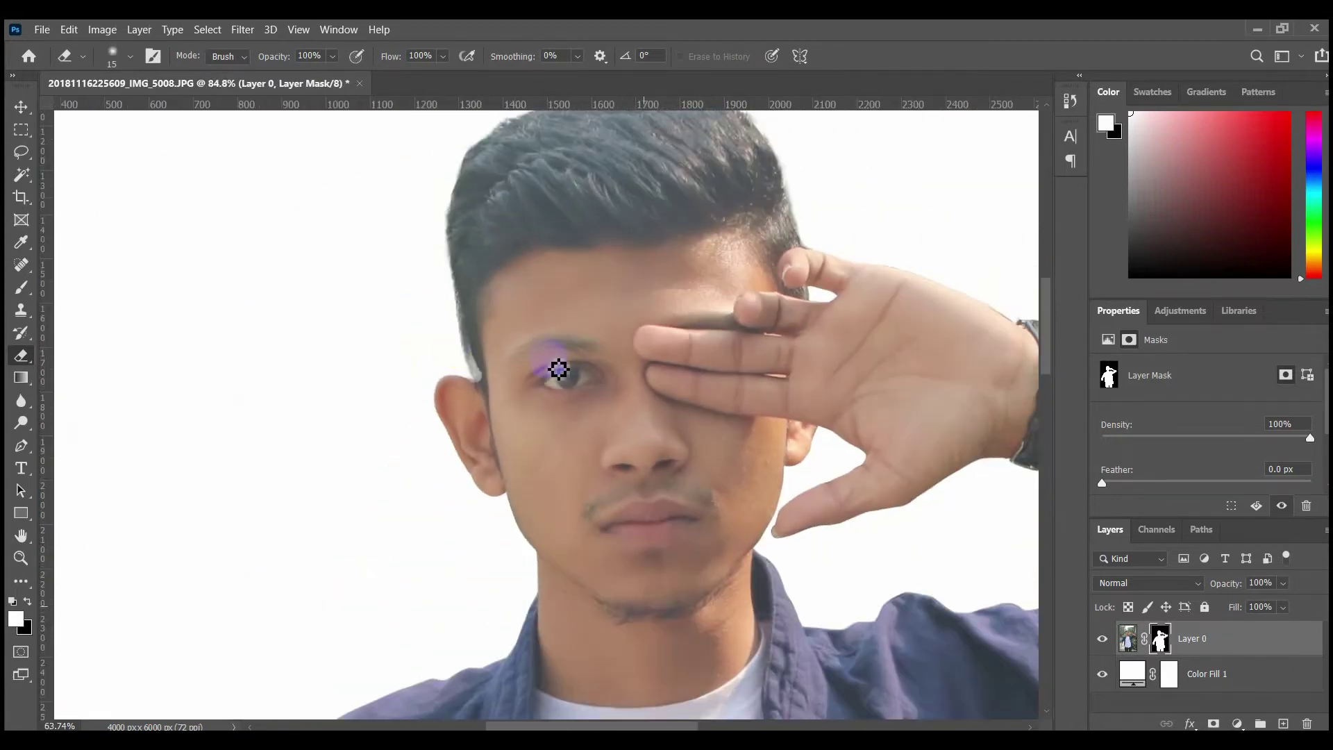
Load the layer mask as a selection, paint along the hair edges with a large soft white brush, and deselect
scroll(521, 358, up, 2)
key(b)
drag(570, 374, 14, 272)
drag(420, 329, 222, 299)
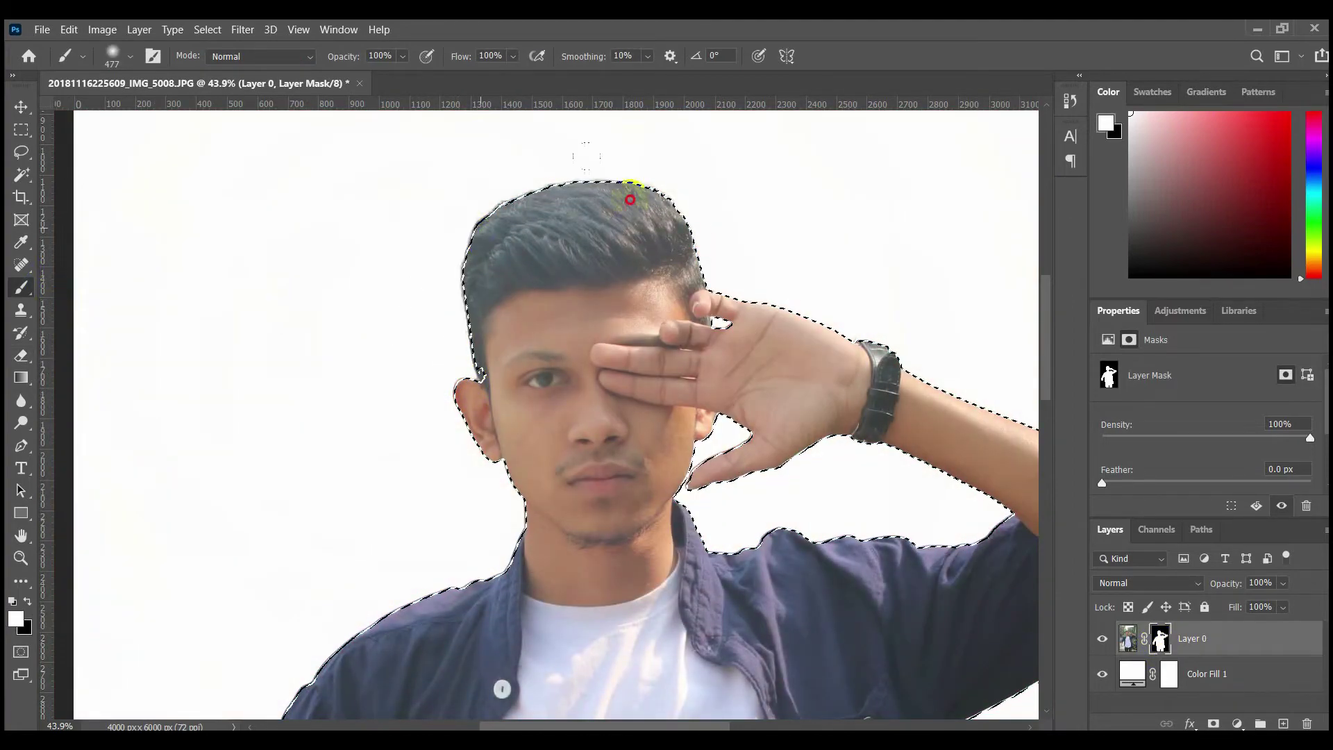
scroll(660, 215, up, 1)
drag(389, 275, 522, 278)
key(ctrl+d)
click(1104, 530)
ctrl+click(1158, 639)
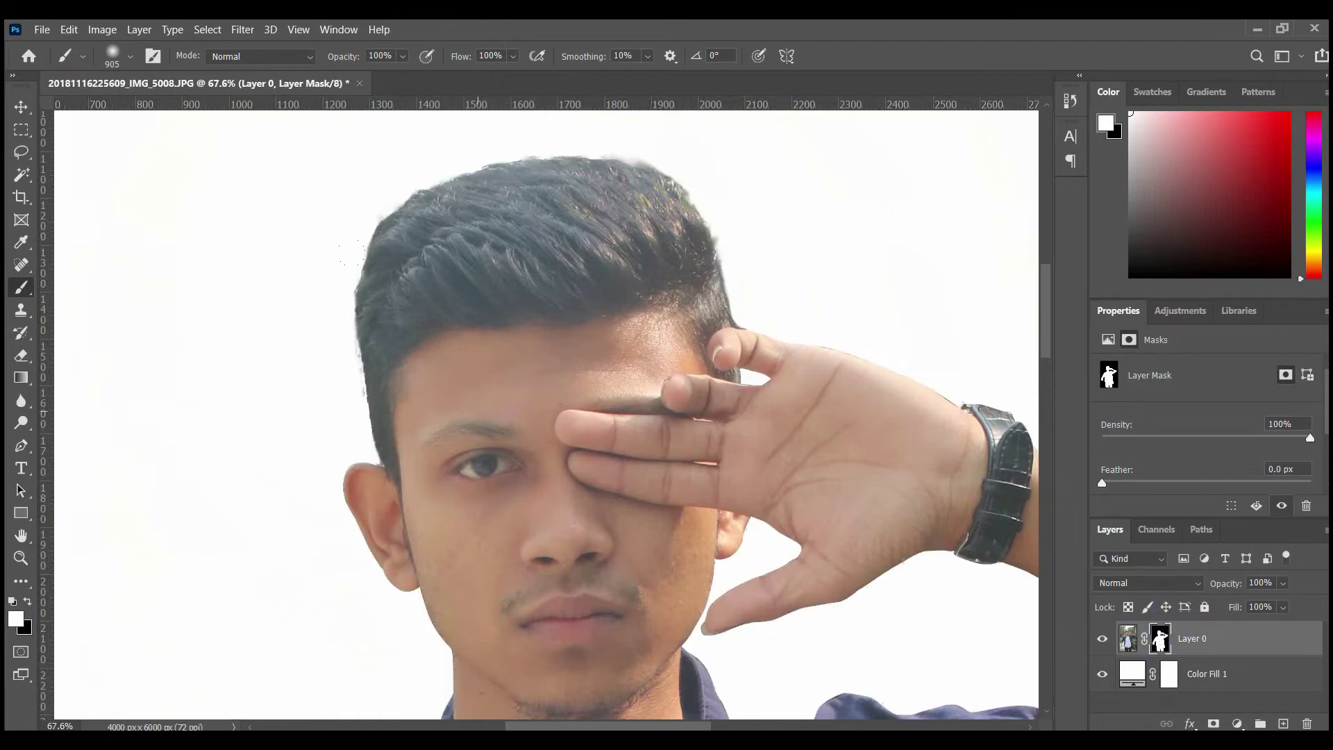
Select the color fill layer and extend the canvas at both sides and above to 5151 x 6355 px with the Crop tool
scroll(486, 403, down, 5)
click(1130, 684)
key(d)
key(c)
drag(389, 414, 366, 417)
drag(723, 415, 748, 414)
drag(555, 177, 554, 165)
click(913, 55)
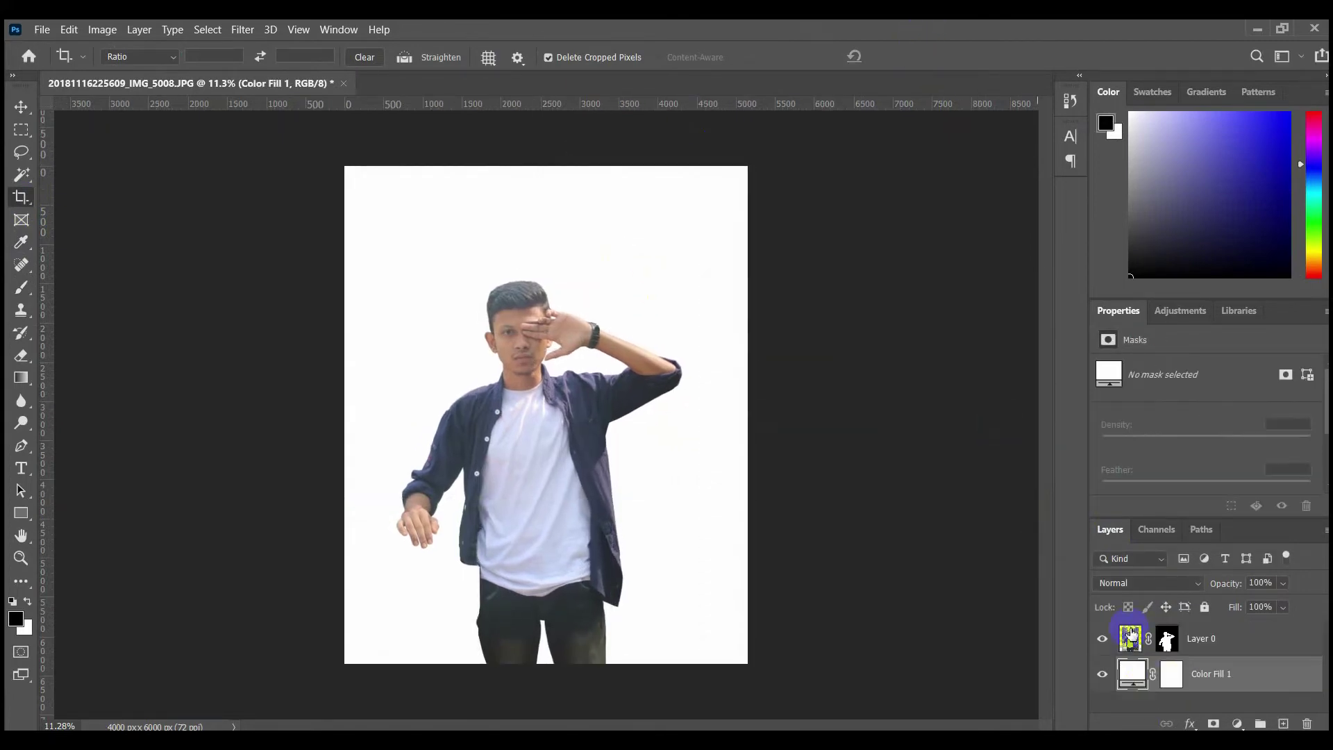
Recolor the background fill to black (#000000) and move the person up about 611 px and right about 124 px
double_click(1136, 682)
click(768, 461)
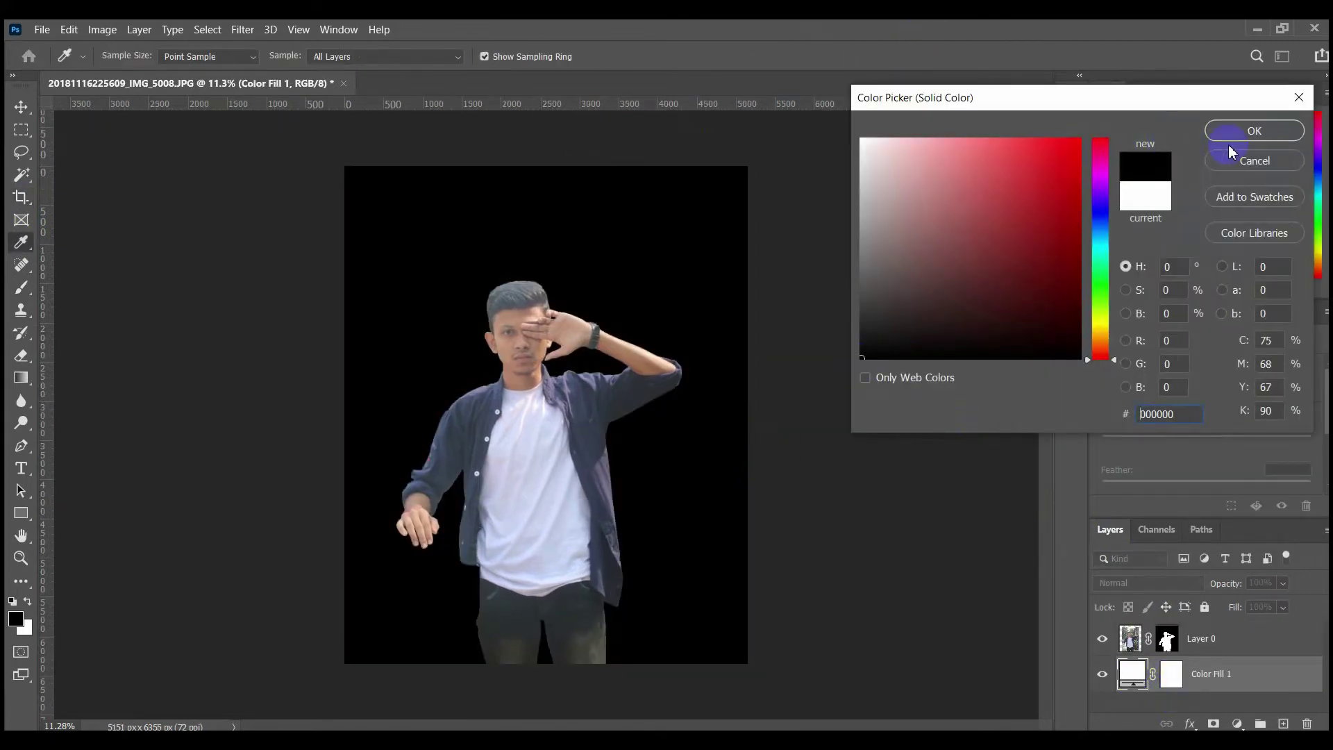
click(1246, 130)
drag(548, 449, 554, 386)
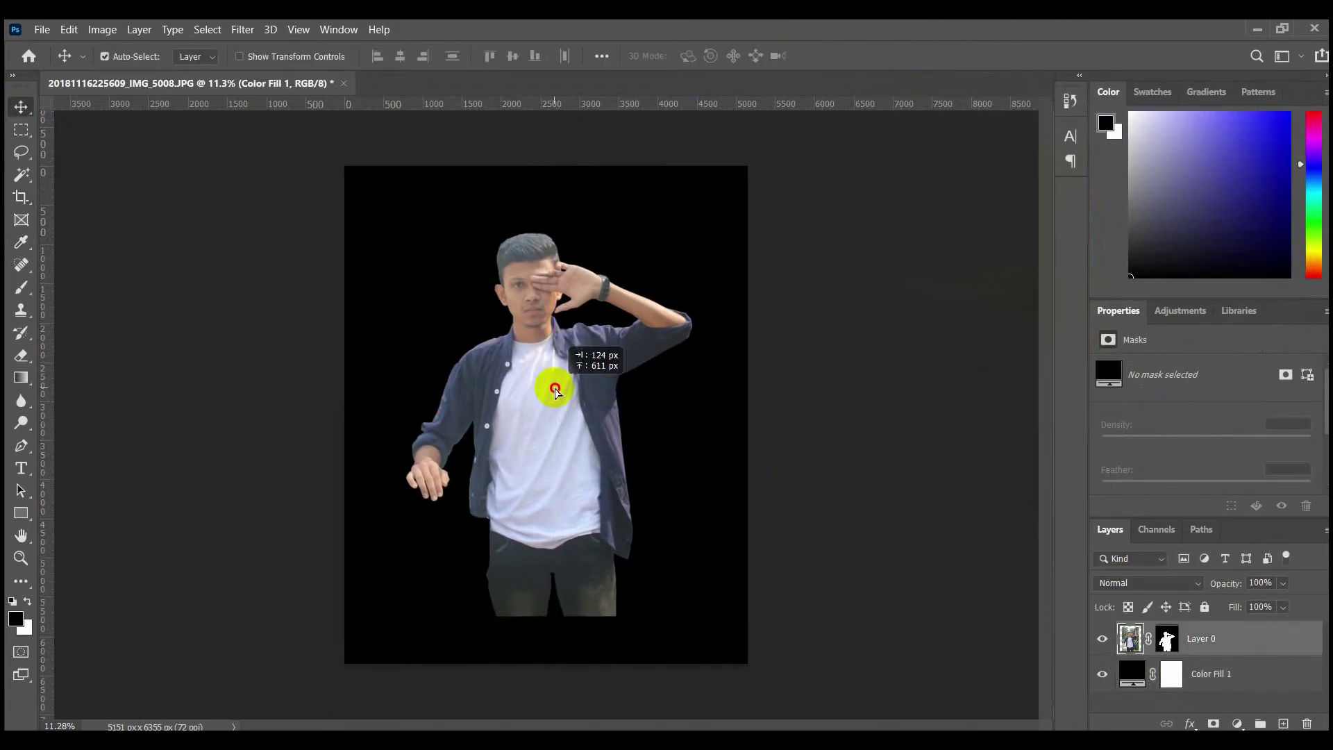
scroll(446, 252, up, 1)
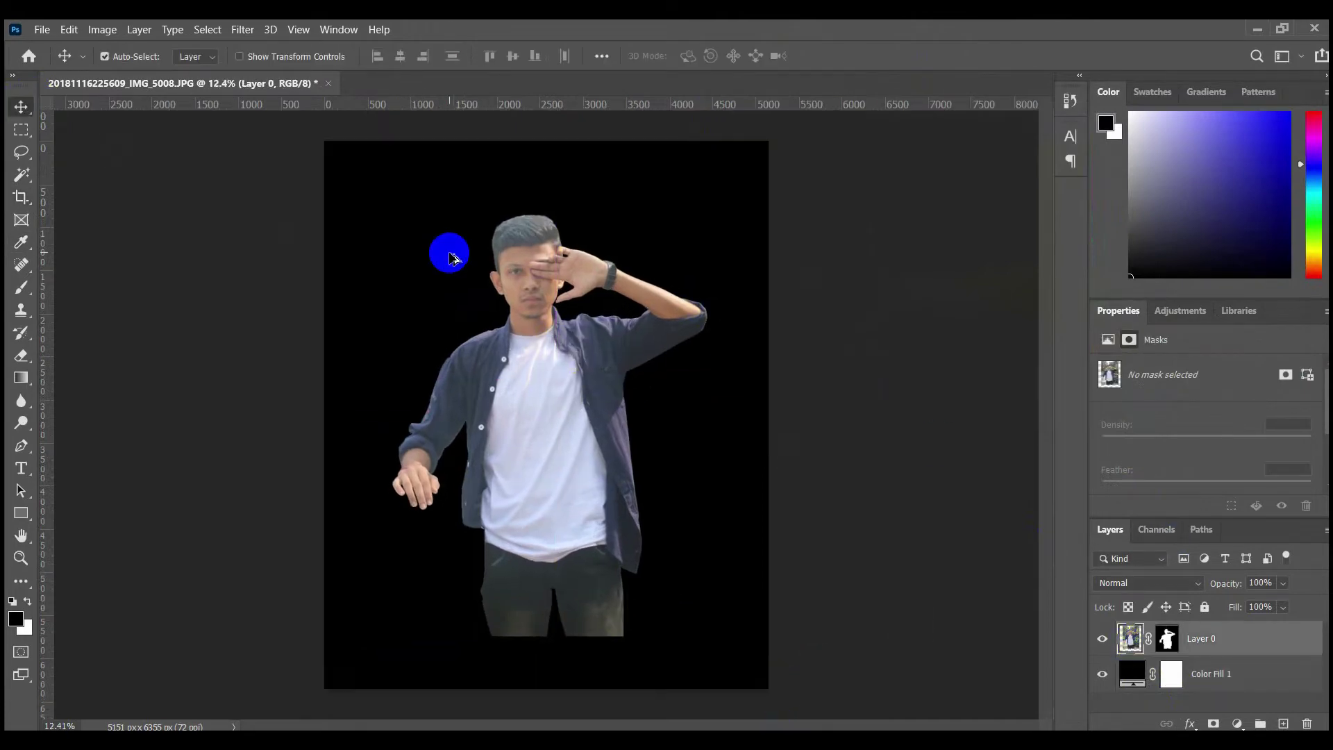
Open the Camera Raw Filter on the person layer and set Exposure to -0.60, Vibrance to +1 and Saturation to -100
click(102, 29)
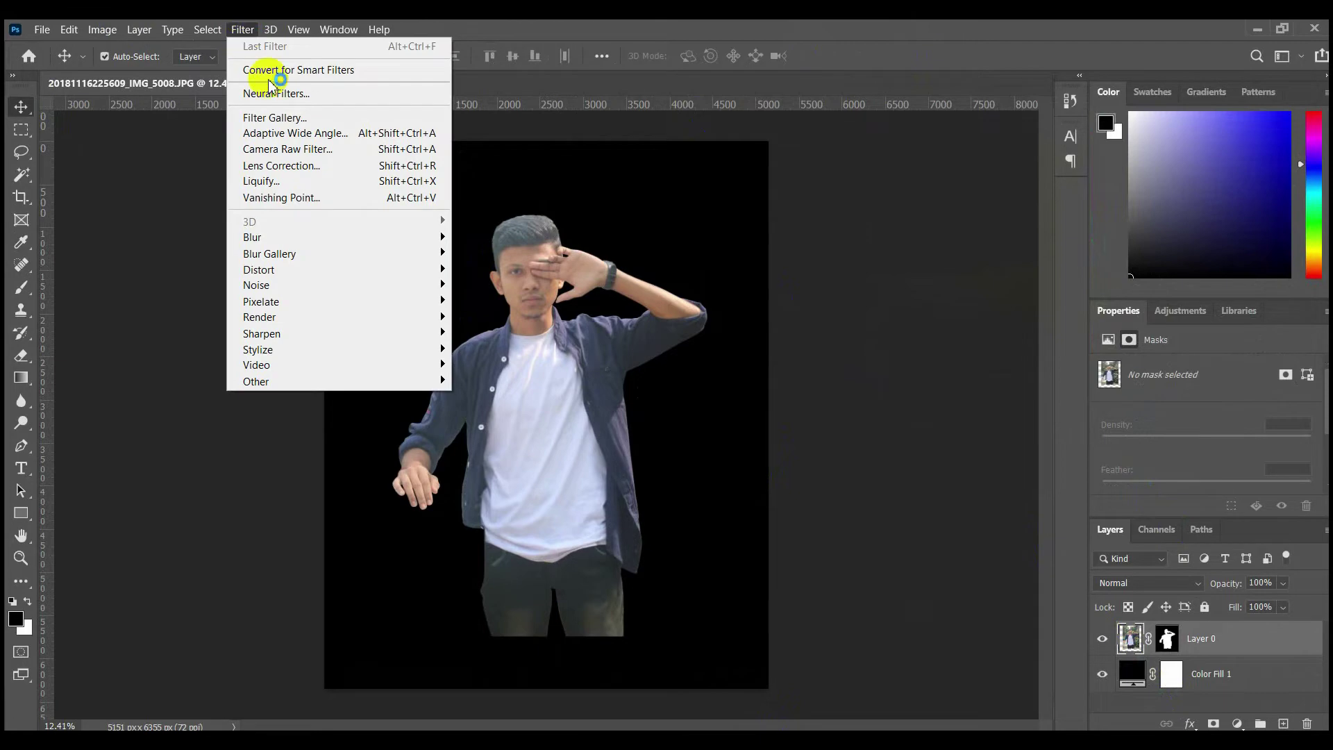
click(310, 160)
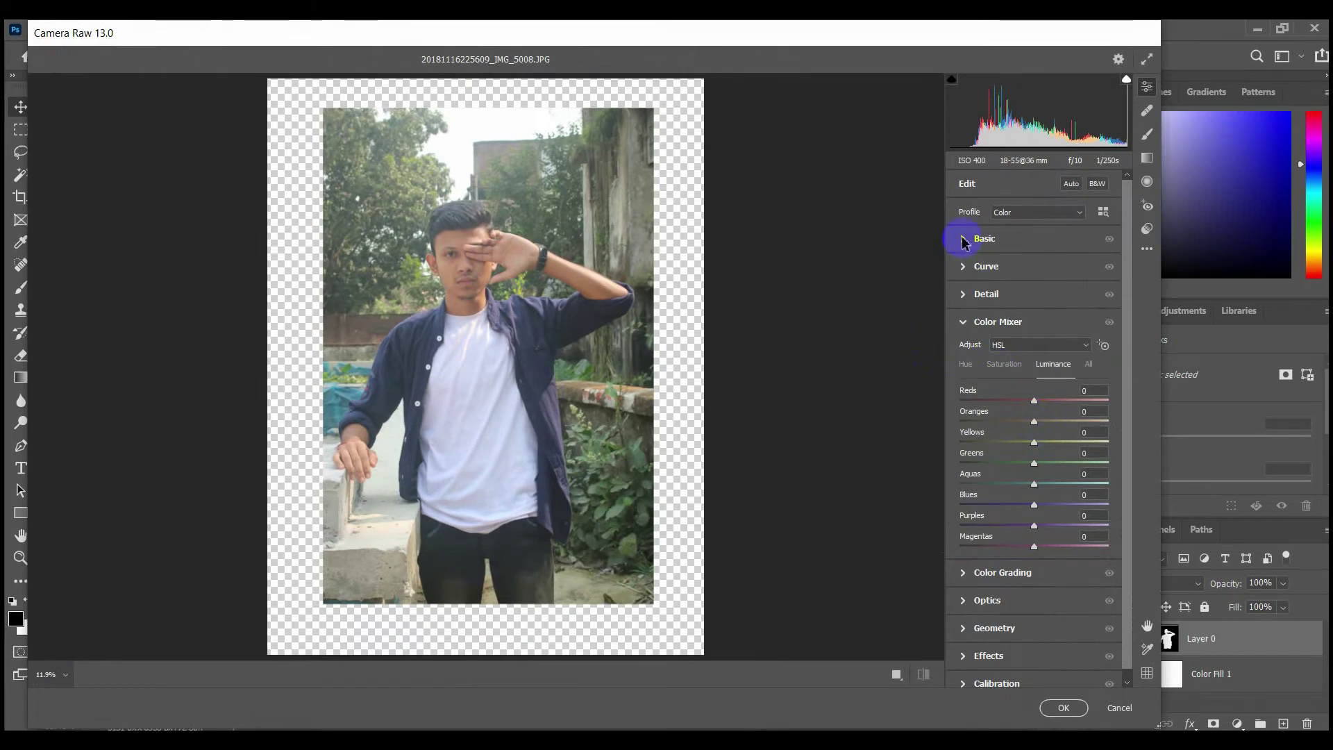
click(964, 239)
drag(1036, 354, 1032, 373)
scroll(994, 618, down, 3)
drag(1035, 436, 914, 460)
scroll(1048, 350, up, 2)
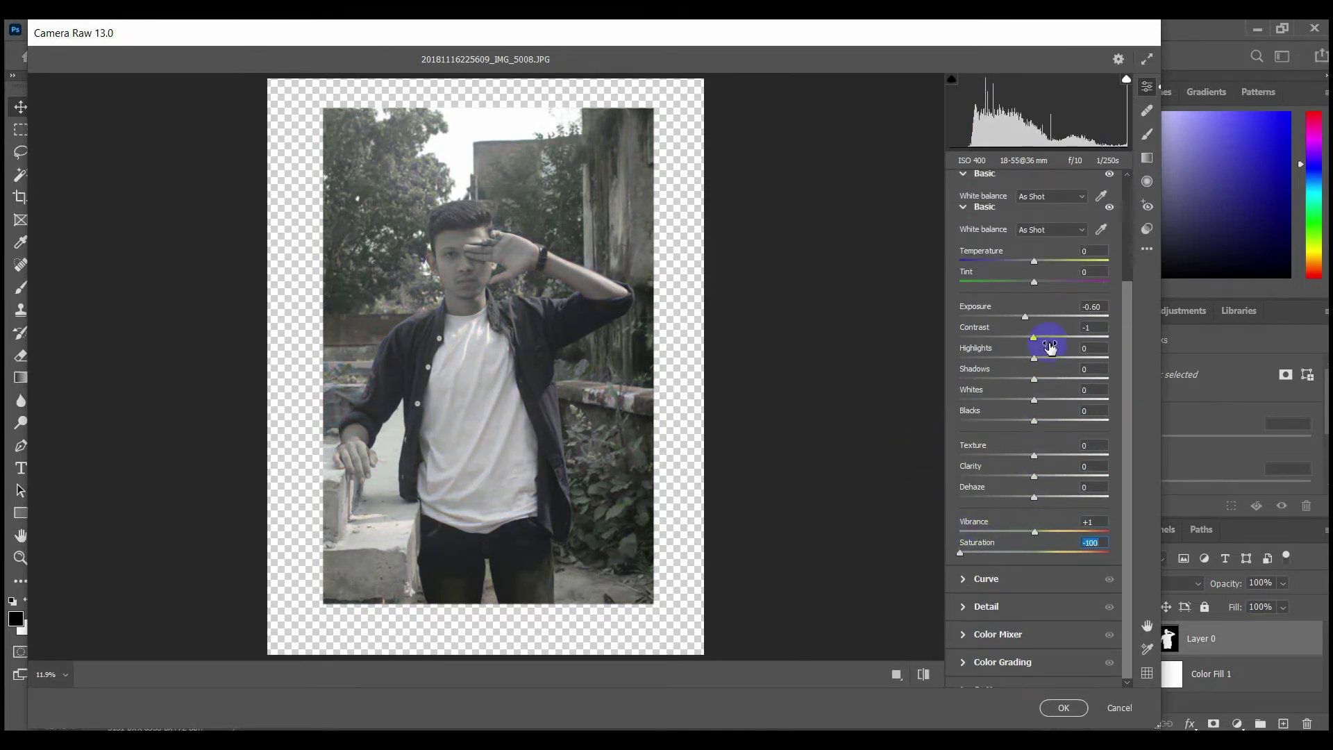
Adjust the Oranges luminance in the Color Mixer to change the skin brightness
scroll(1021, 431, down, 2)
click(969, 534)
drag(1034, 422, 880, 428)
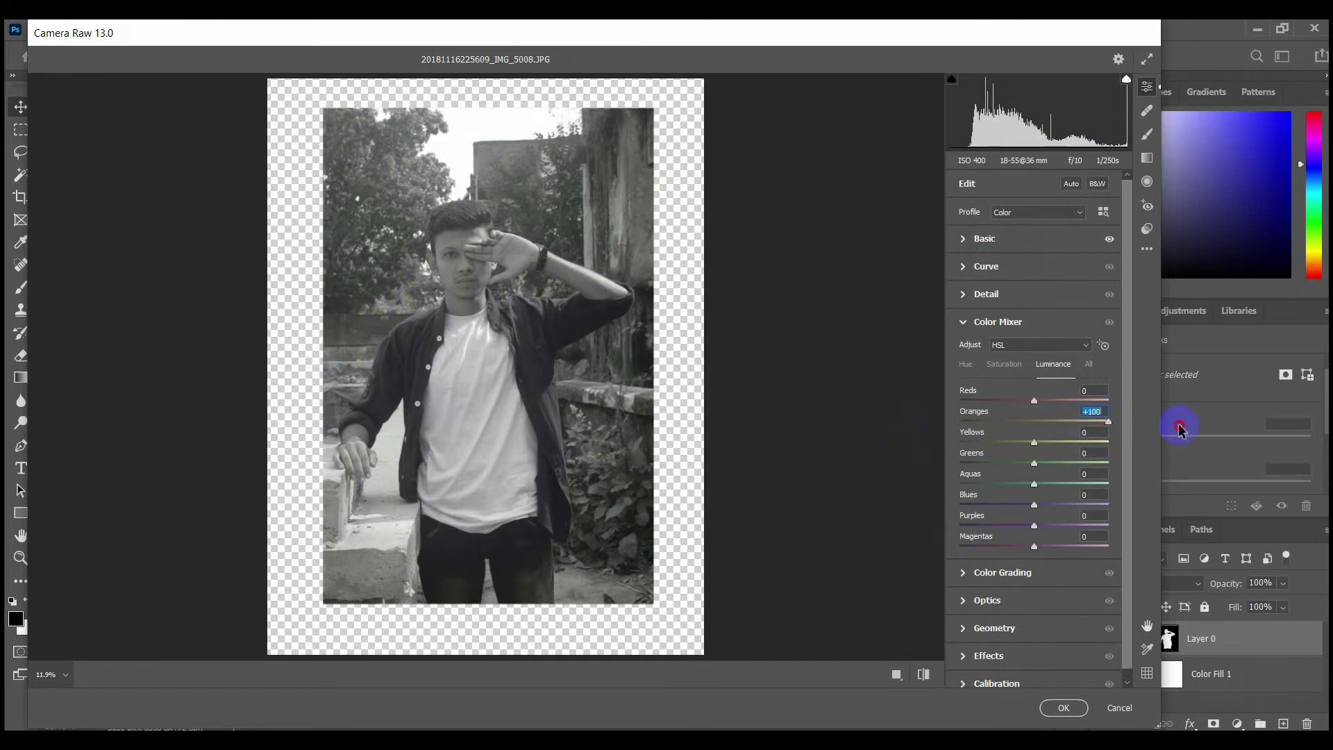
Set Contrast +69, Highlights -74, Shadows -100, Whites -21 and Blacks -46, compare before and after, and apply the filter
click(961, 240)
drag(1032, 375, 905, 410)
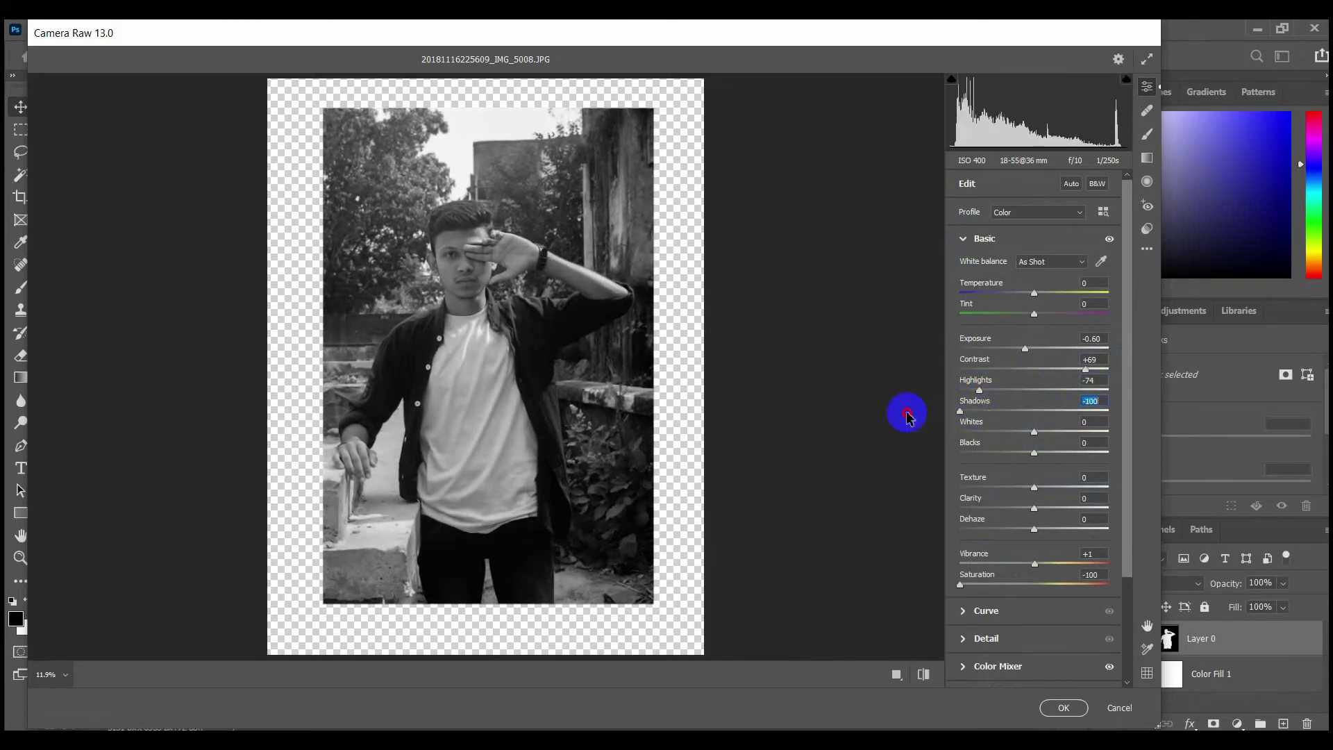
mouse_move(1022, 434)
mouse_down()
mouse_move(976, 432)
mouse_move(1060, 433)
mouse_move(1042, 450)
mouse_move(1015, 434)
mouse_move(1012, 452)
mouse_move(1032, 450)
mouse_move(1003, 447)
mouse_up()
click(923, 677)
click(924, 677)
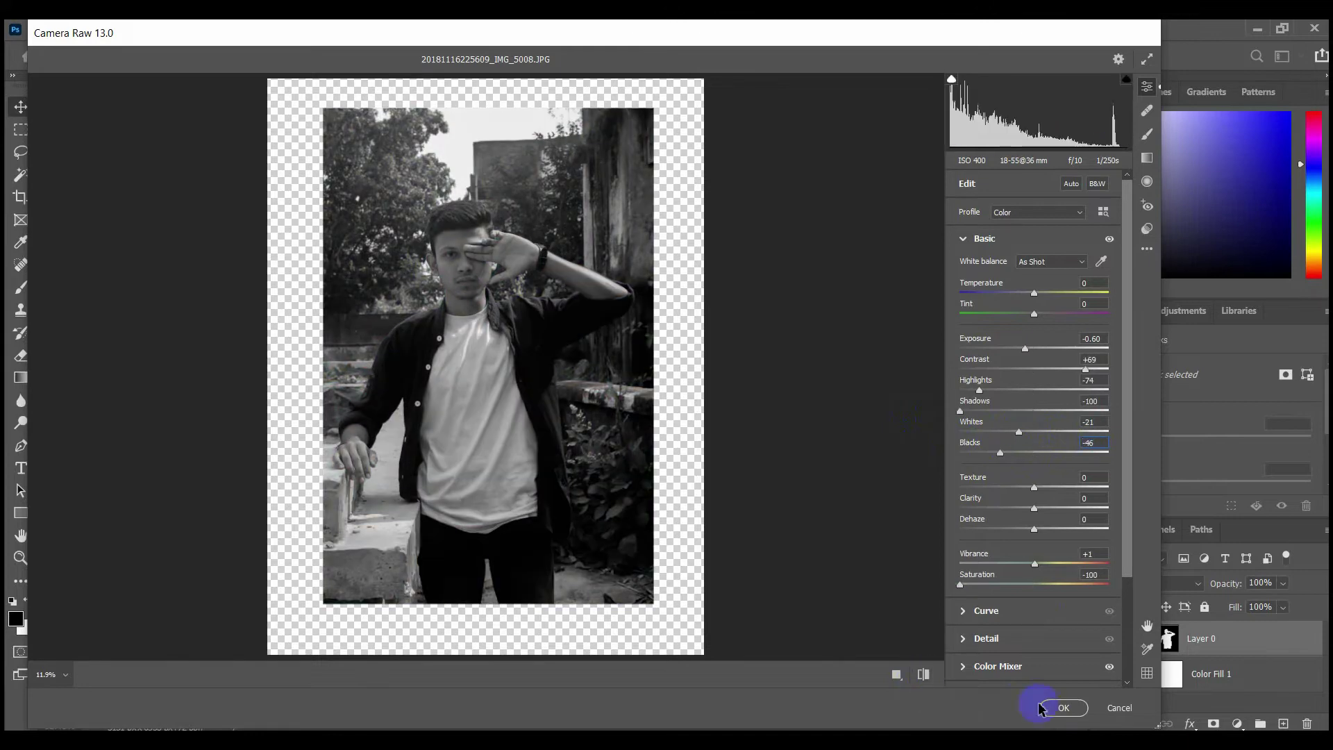
click(1040, 707)
Erase leftover edges on the person's layer mask around the trousers, the jacket side and the lowered arm's shoulder with a large soft eraser
key(ctrl+minus)
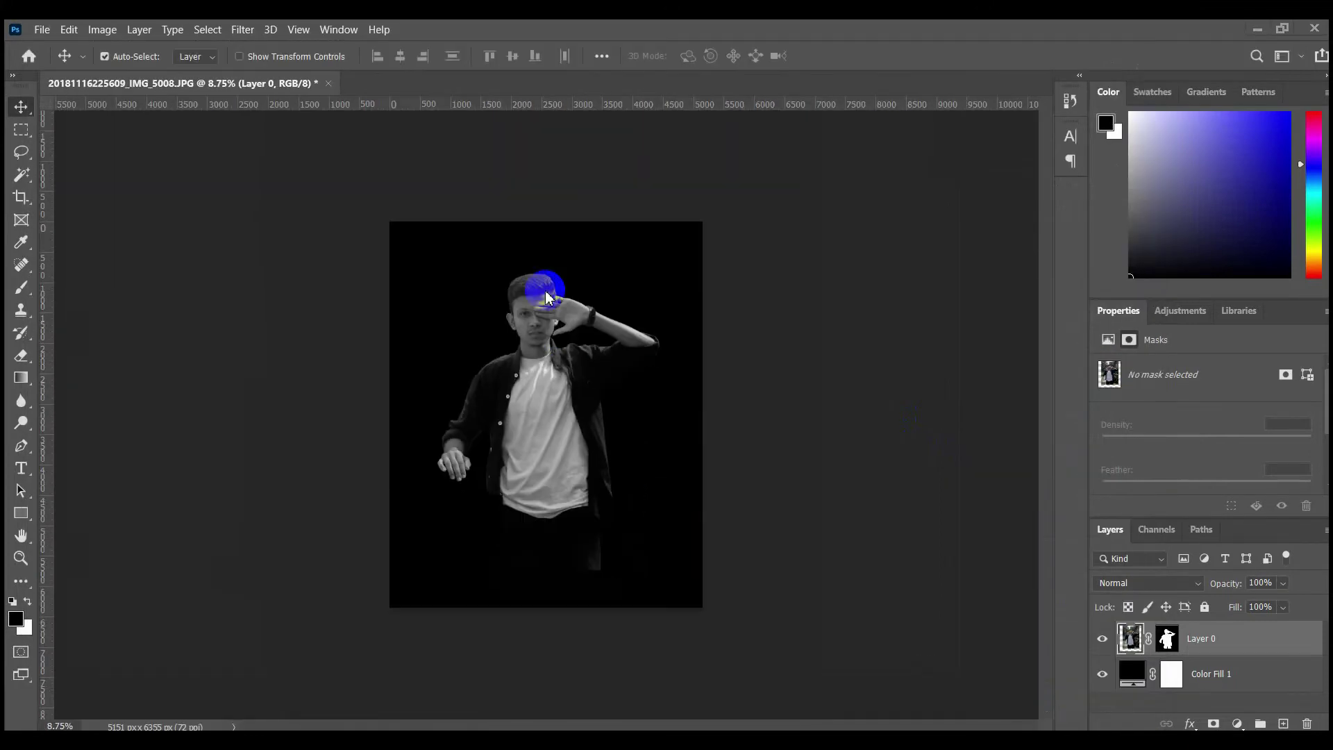
click(1166, 638)
key(e)
key(x)
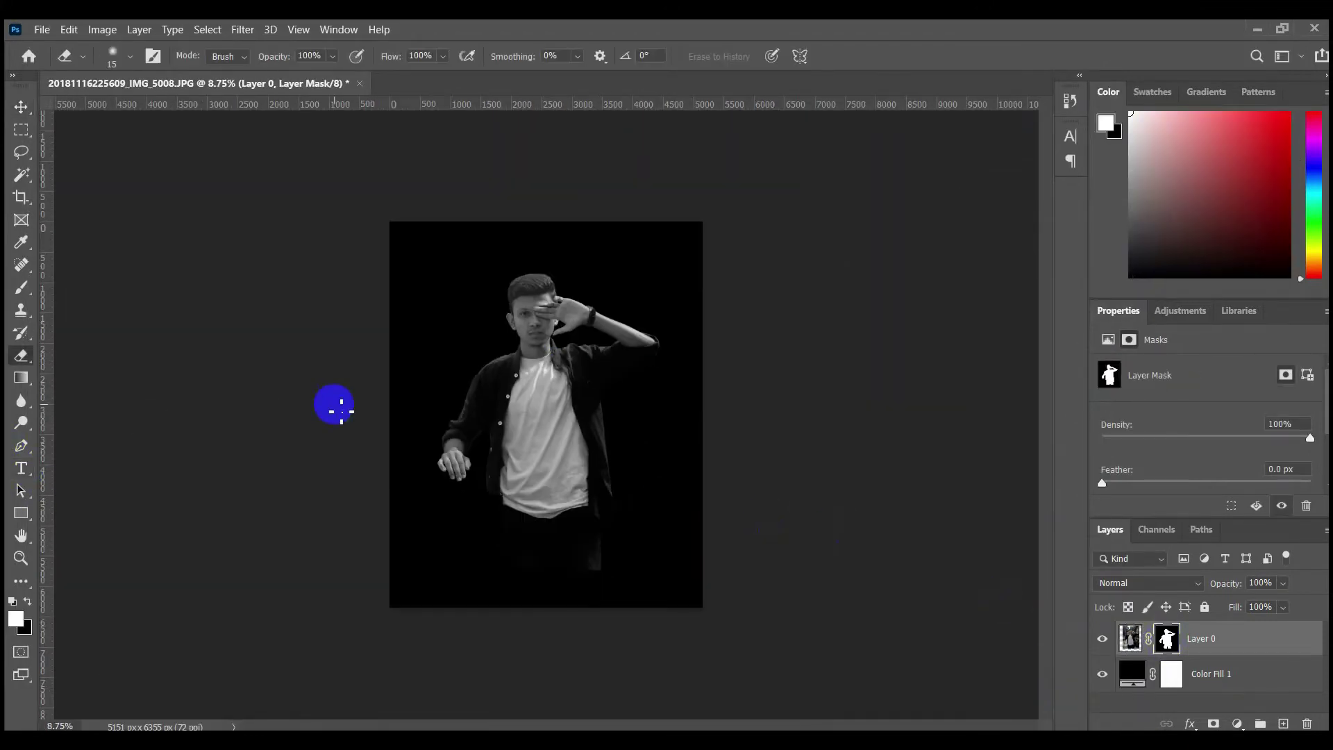
scroll(634, 557, up, 5)
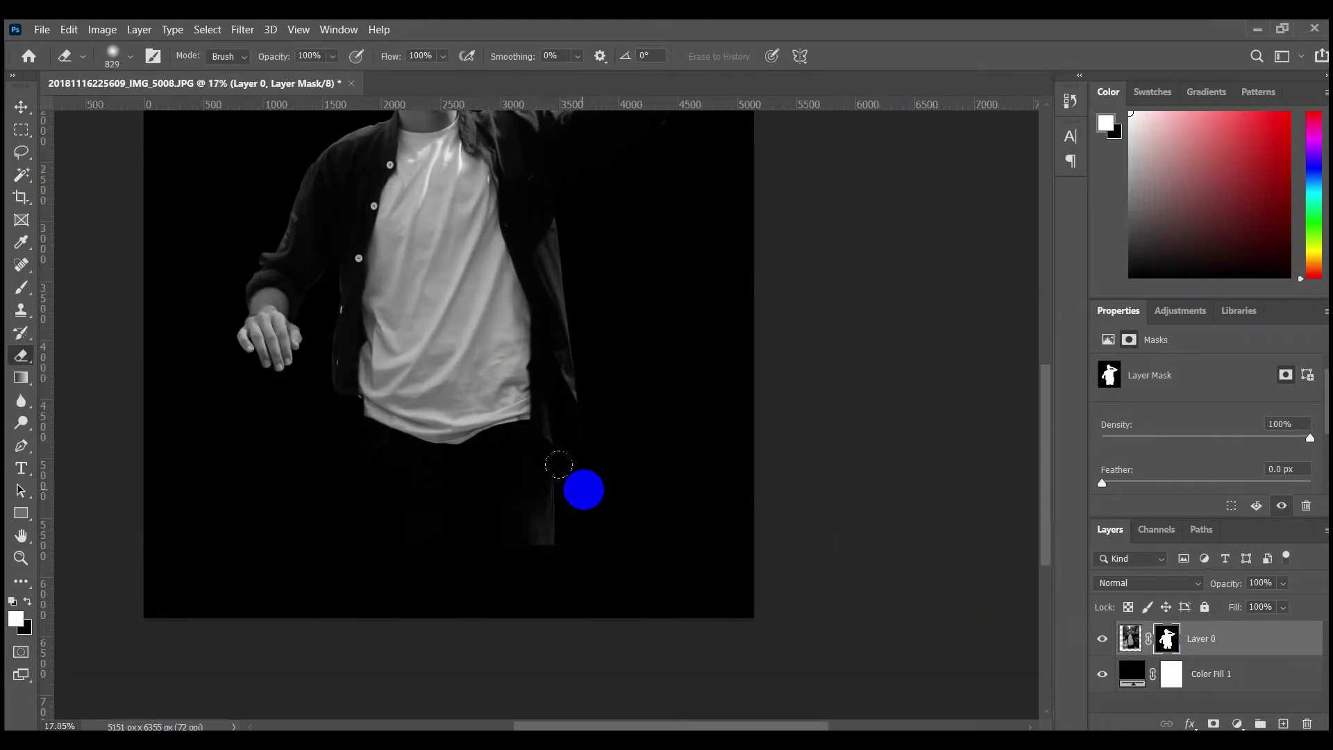
scroll(597, 403, up, 3)
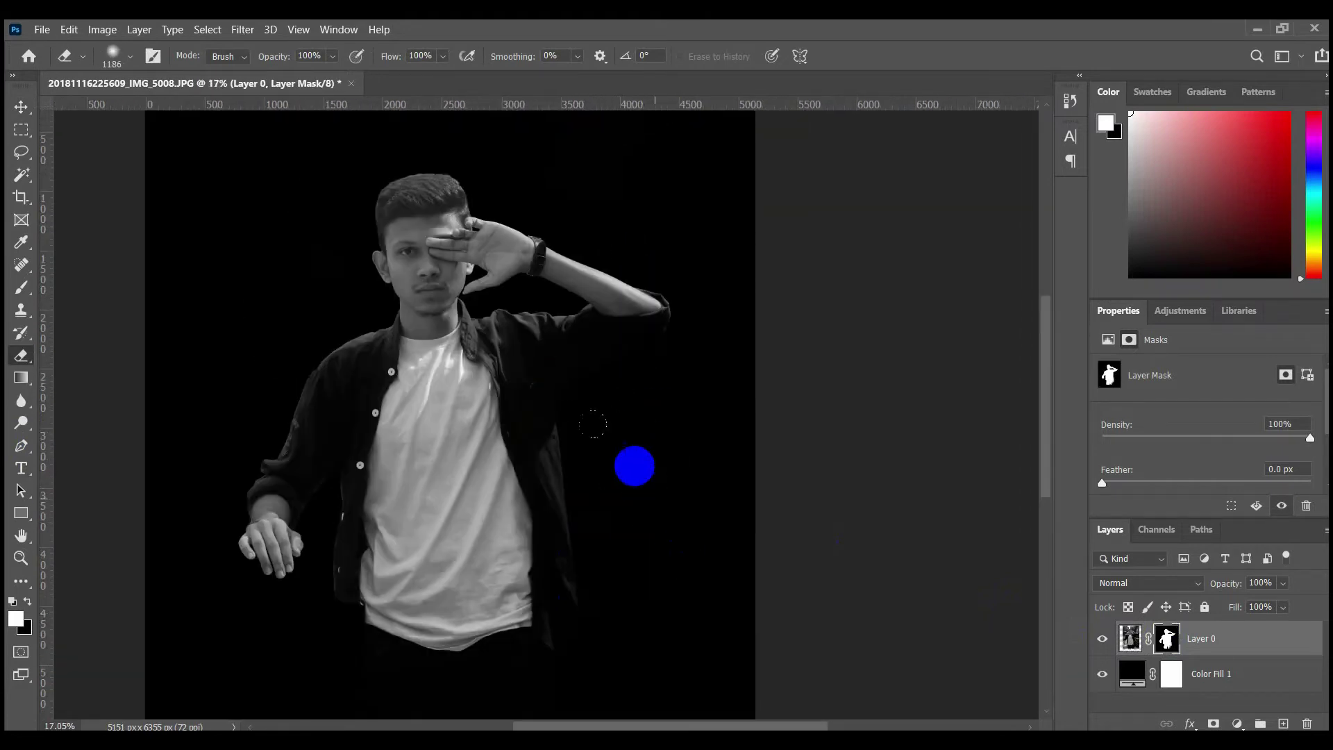
scroll(184, 318, up, 2)
drag(286, 311, 249, 323)
scroll(252, 425, up, 6)
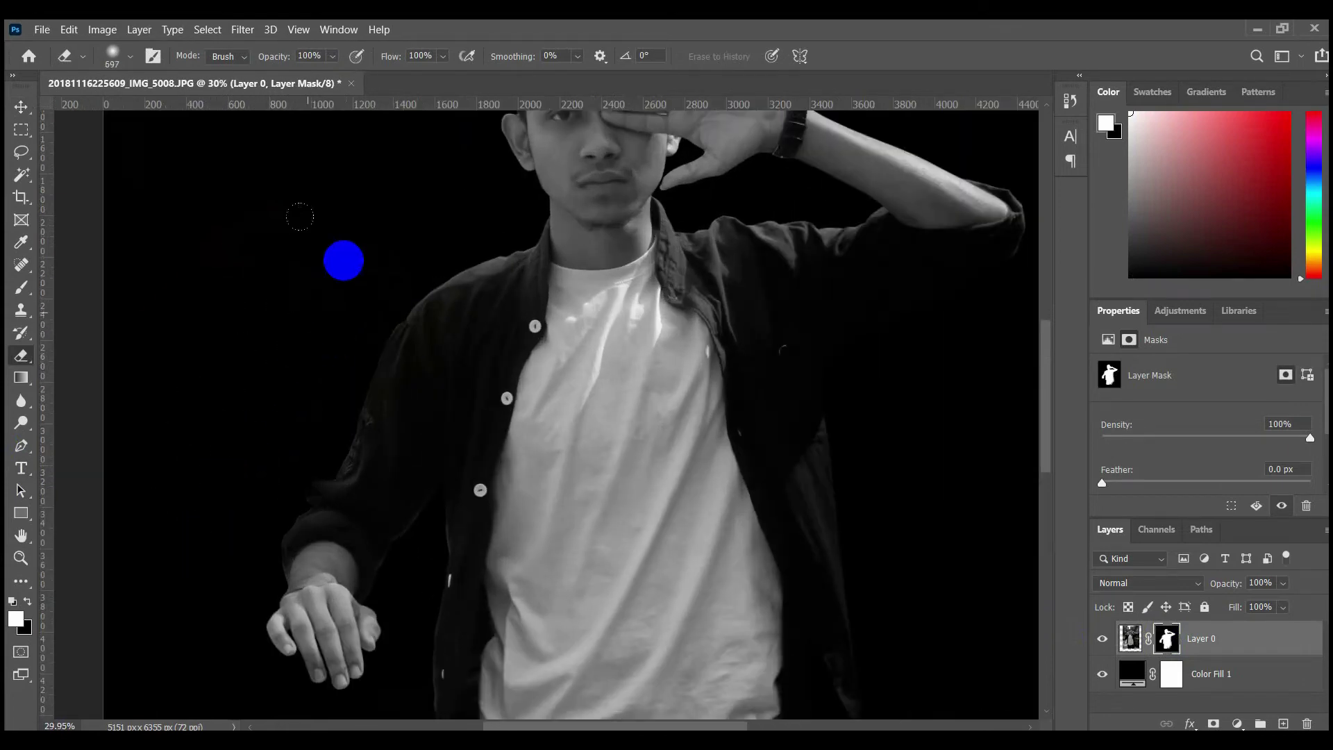
scroll(280, 302, up, 4)
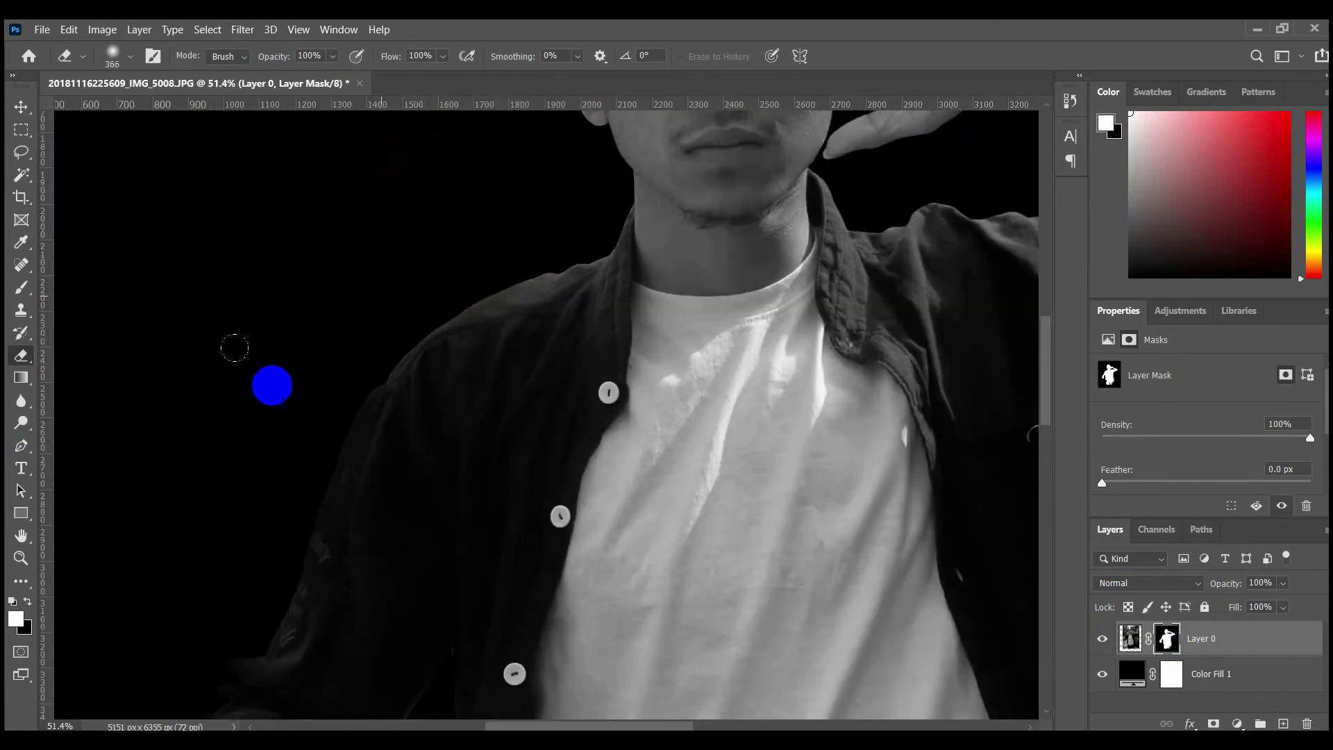
Erase the leftover fringe on the layer mask along the shirt shoulder beneath the raised hand
scroll(589, 282, down, 5)
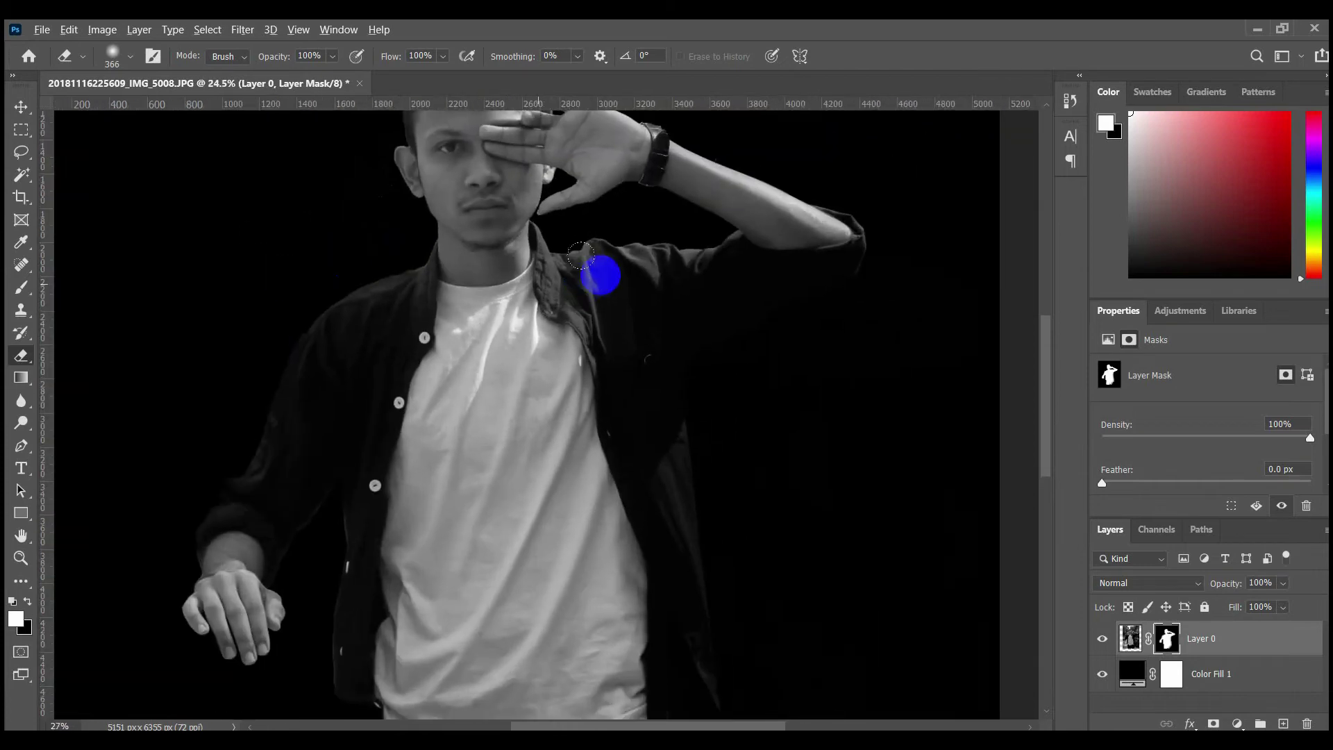
scroll(631, 209, up, 8)
mouse_move(432, 336)
mouse_down()
mouse_move(318, 347)
mouse_move(327, 387)
mouse_move(530, 344)
mouse_move(664, 350)
mouse_up()
mouse_move(809, 358)
mouse_down()
mouse_move(579, 326)
mouse_move(658, 336)
mouse_move(610, 333)
mouse_up()
drag(502, 315, 269, 306)
mouse_move(253, 306)
mouse_down()
mouse_move(422, 310)
mouse_move(279, 330)
mouse_up()
Erase leftover background around the person's head on the layer mask with a soft eraser enlarged to 290 px
scroll(363, 297, down, 8)
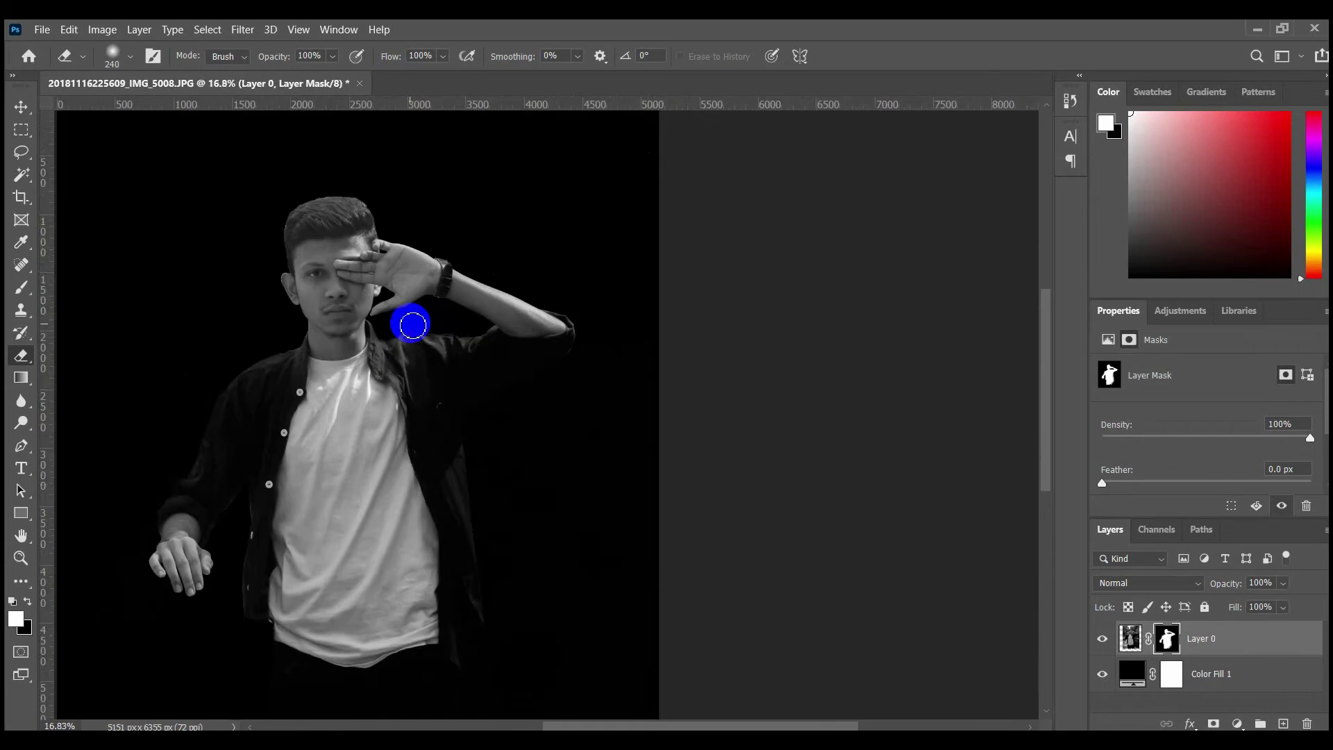
scroll(599, 143, up, 5)
scroll(434, 317, up, 4)
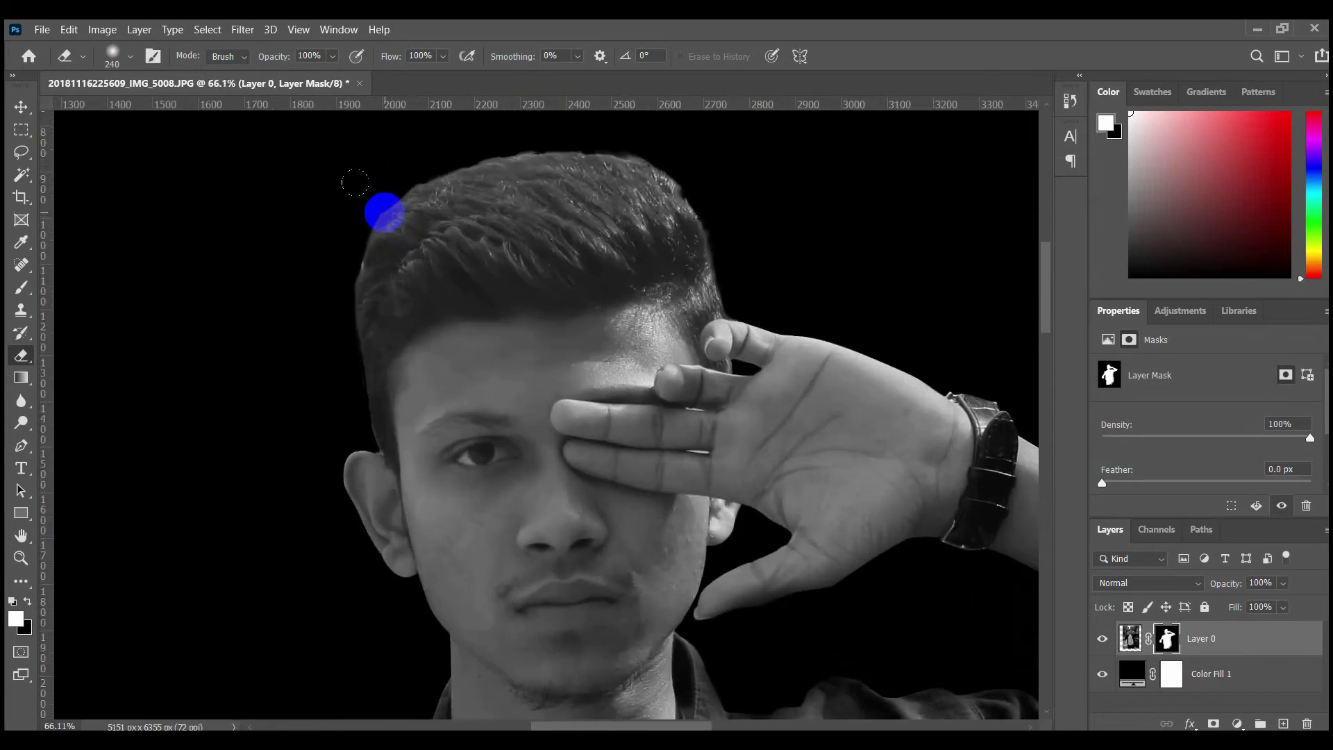
drag(276, 251, 284, 338)
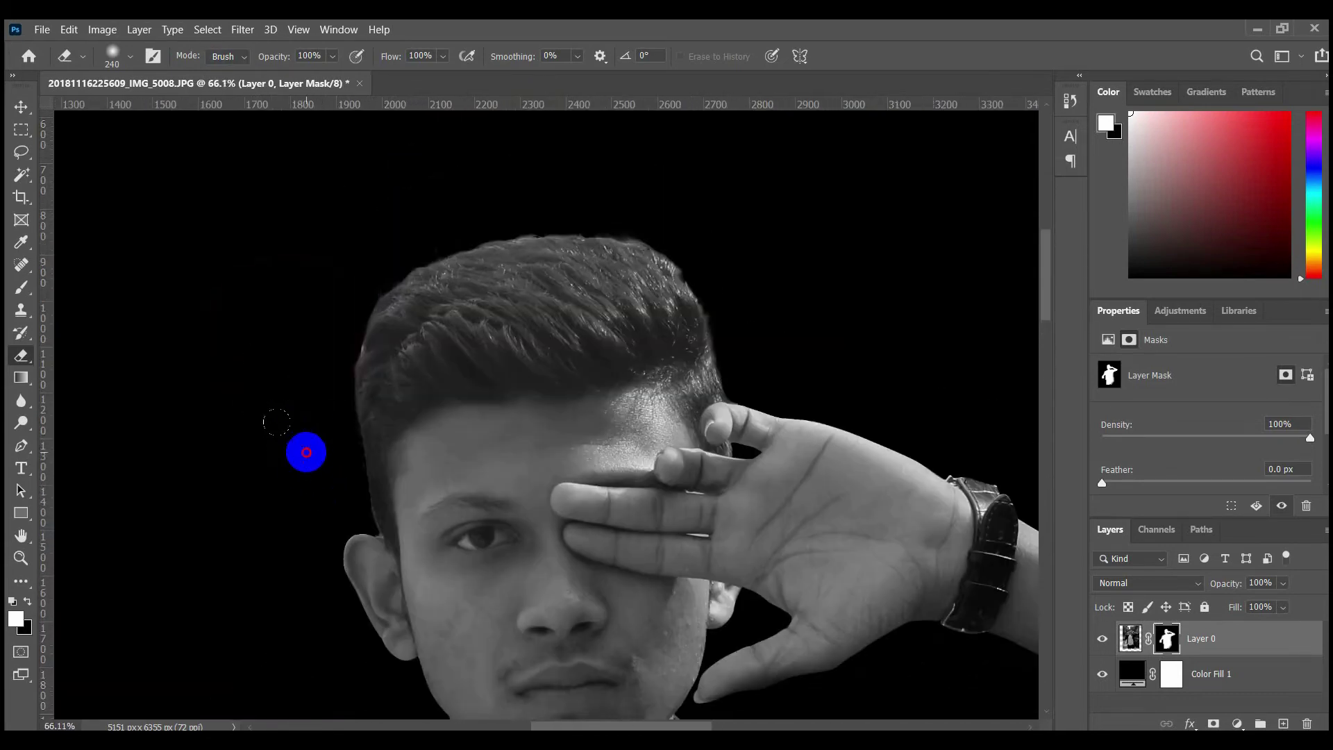
scroll(581, 178, up, 1)
key(bracketright)
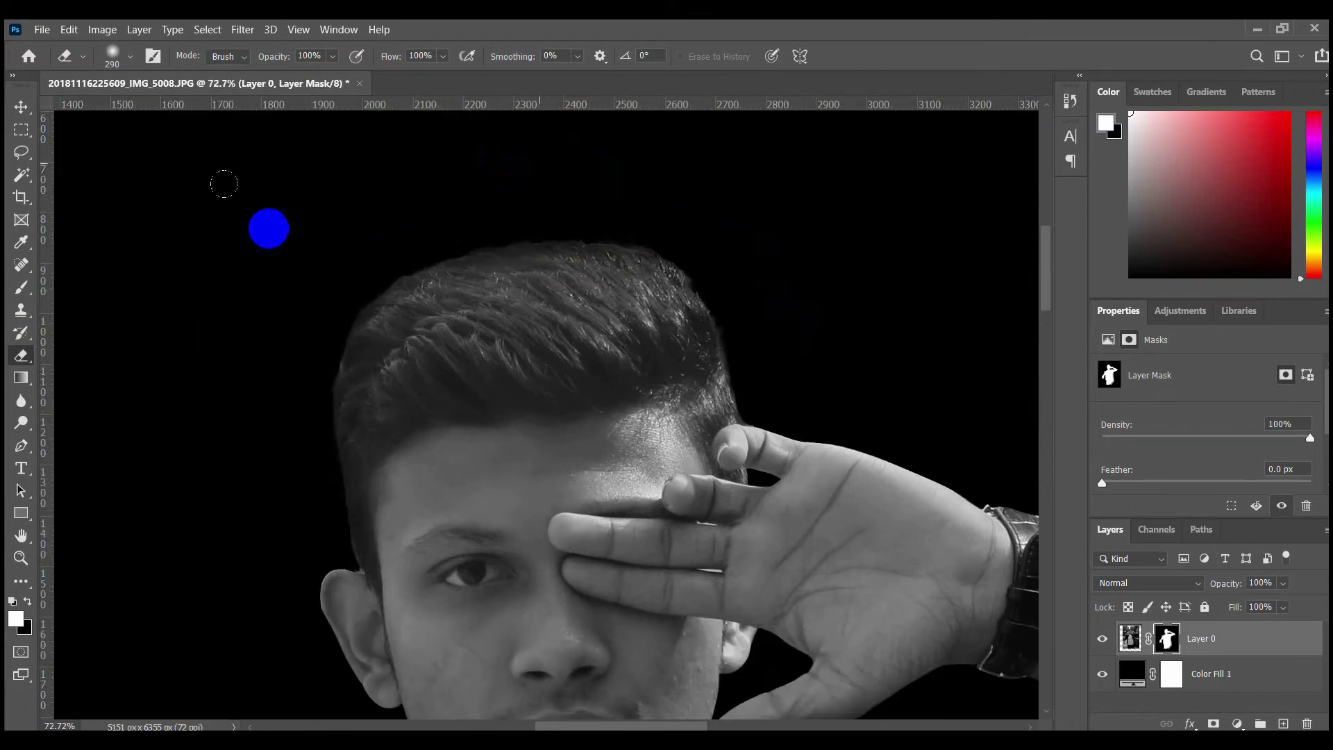
drag(199, 285, 160, 395)
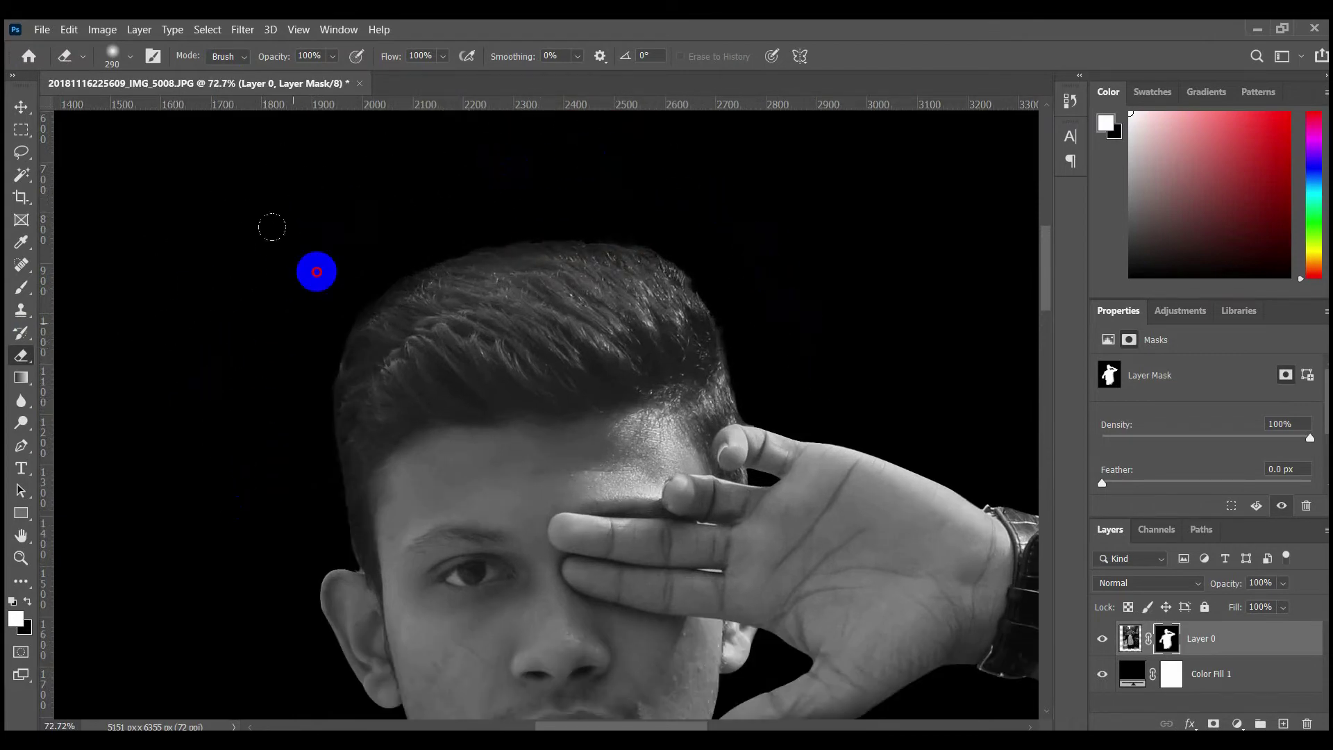
Rotate the masked person about 1° clockwise with Free Transform and apply it
scroll(648, 193, down, 20)
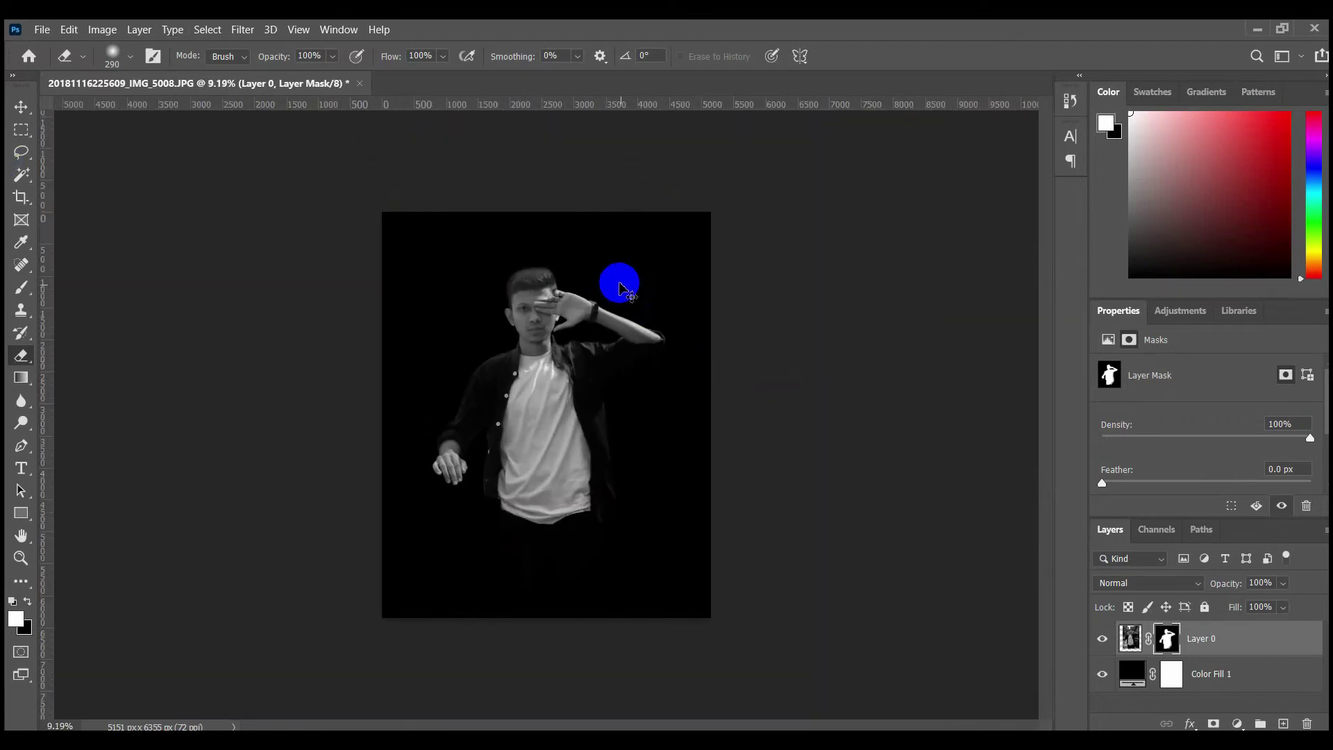
key(ctrl+r)
key(ctrl+t)
scroll(587, 189, up, 3)
drag(743, 102, 748, 106)
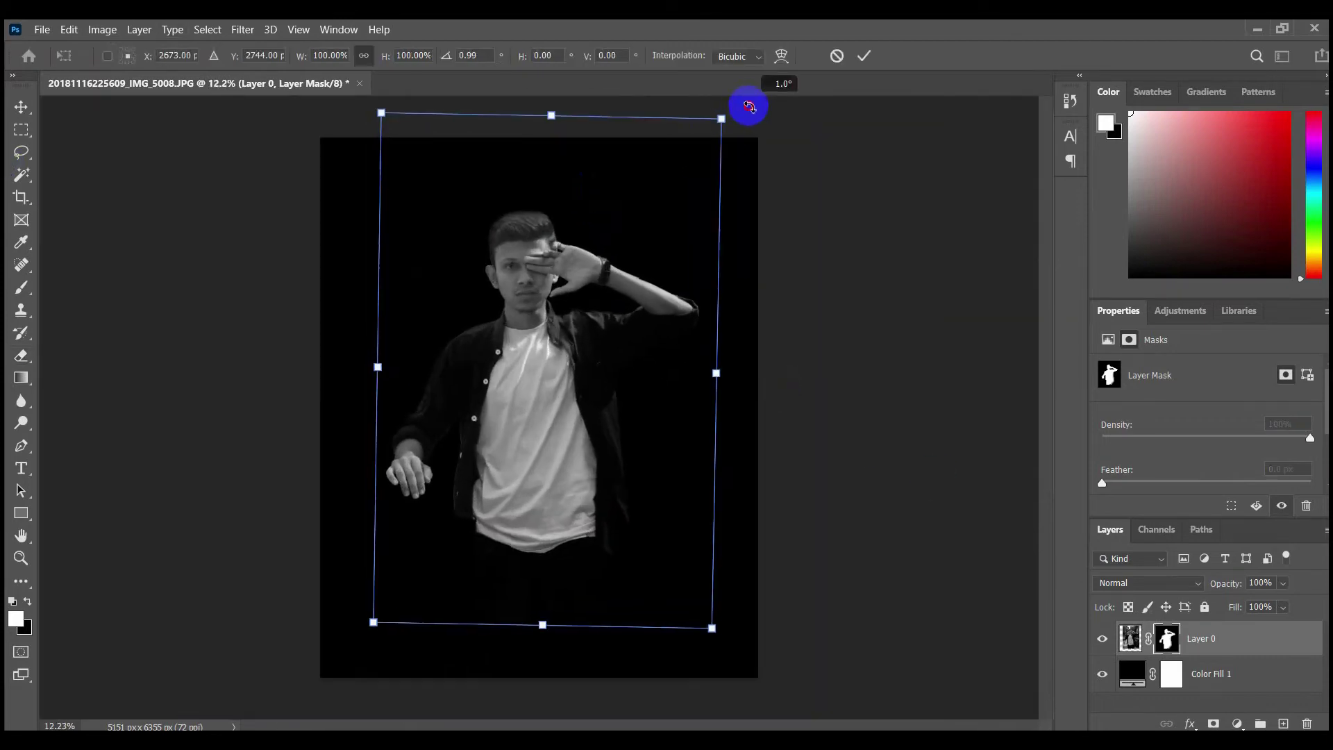
click(864, 55)
key(e)
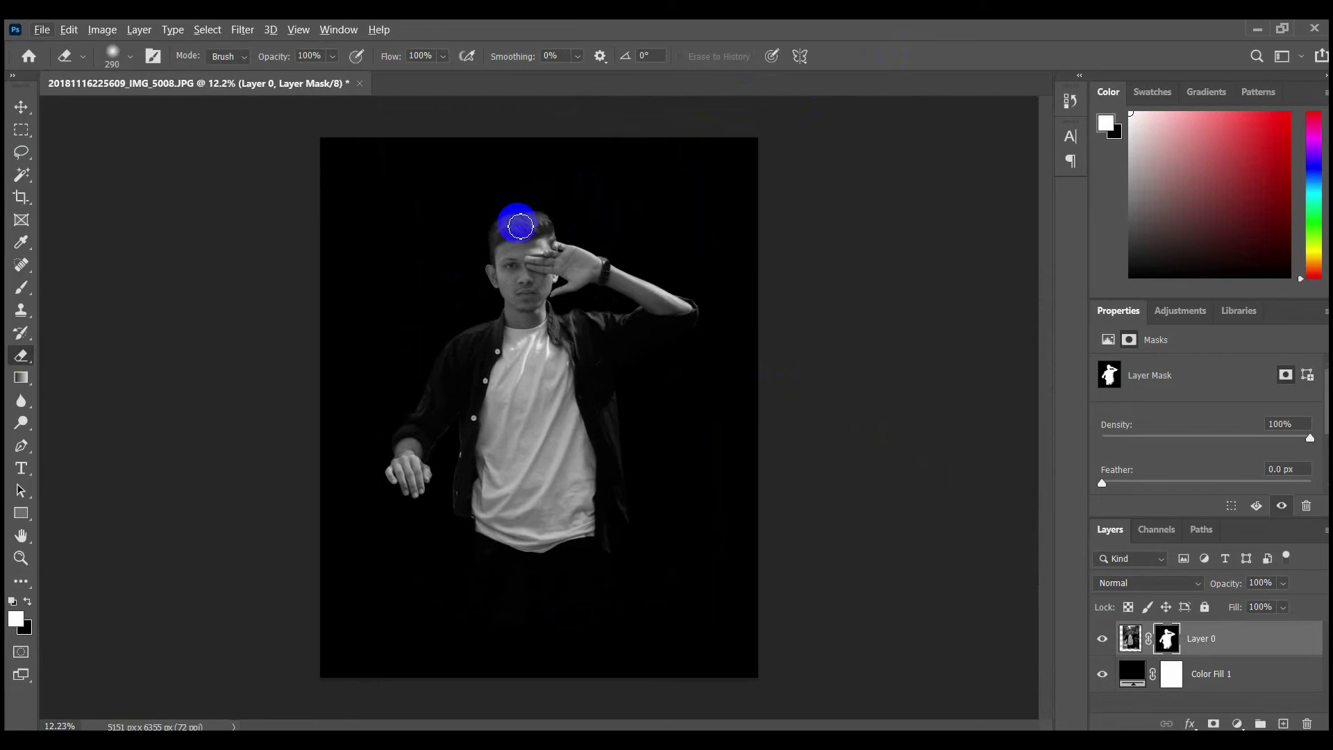
Lasso the uncovered eye on Layer 0's image and remove it with a Content-Aware fill in Normal mode at 100% opacity
scroll(520, 226, up, 5)
click(1132, 642)
scroll(121, 241, up, 2)
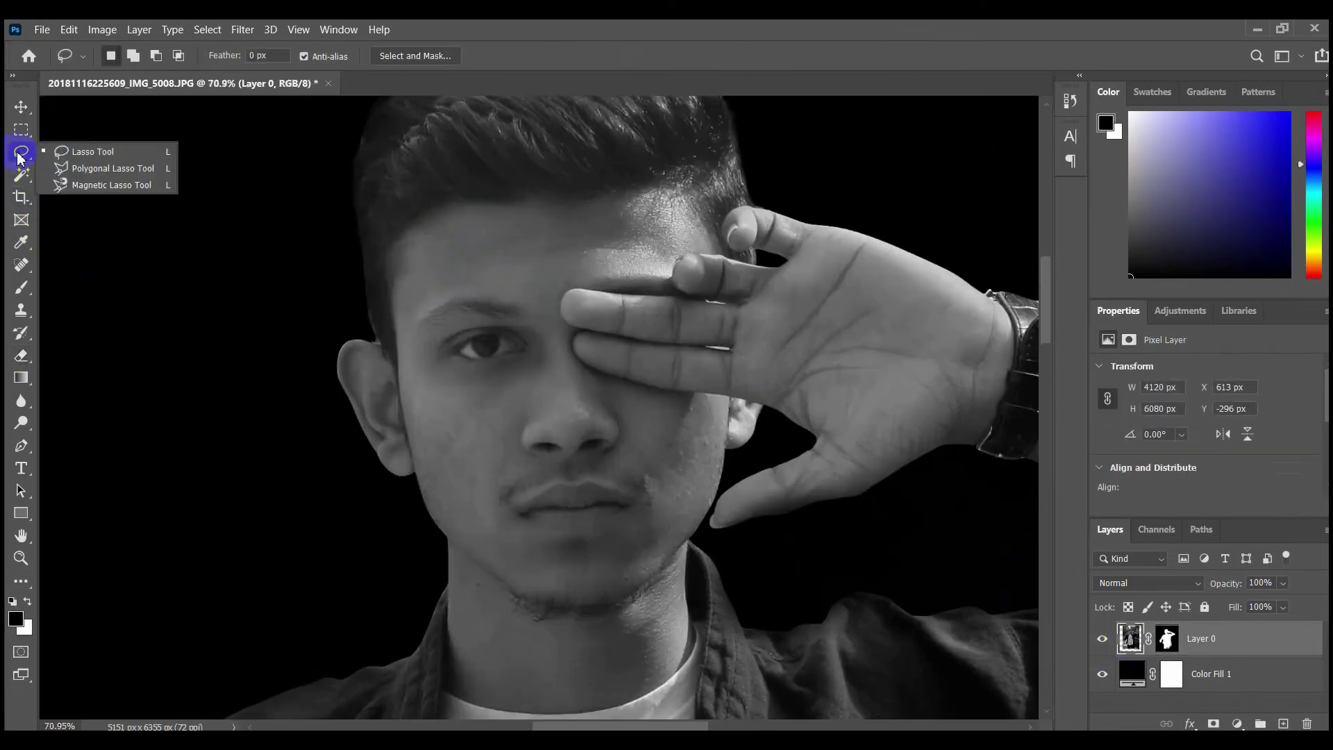
click(20, 153)
scroll(493, 345, up, 3)
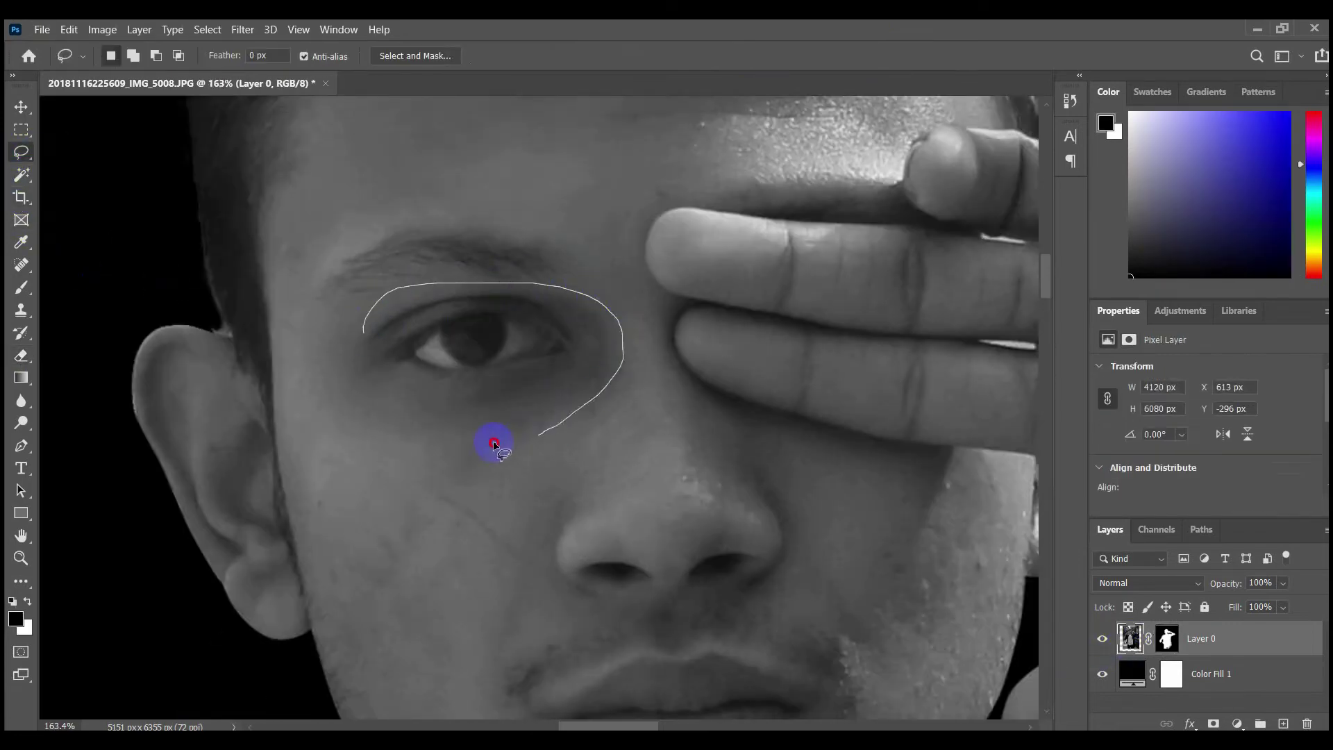
drag(379, 315, 366, 327)
right_click(435, 334)
click(517, 511)
click(785, 202)
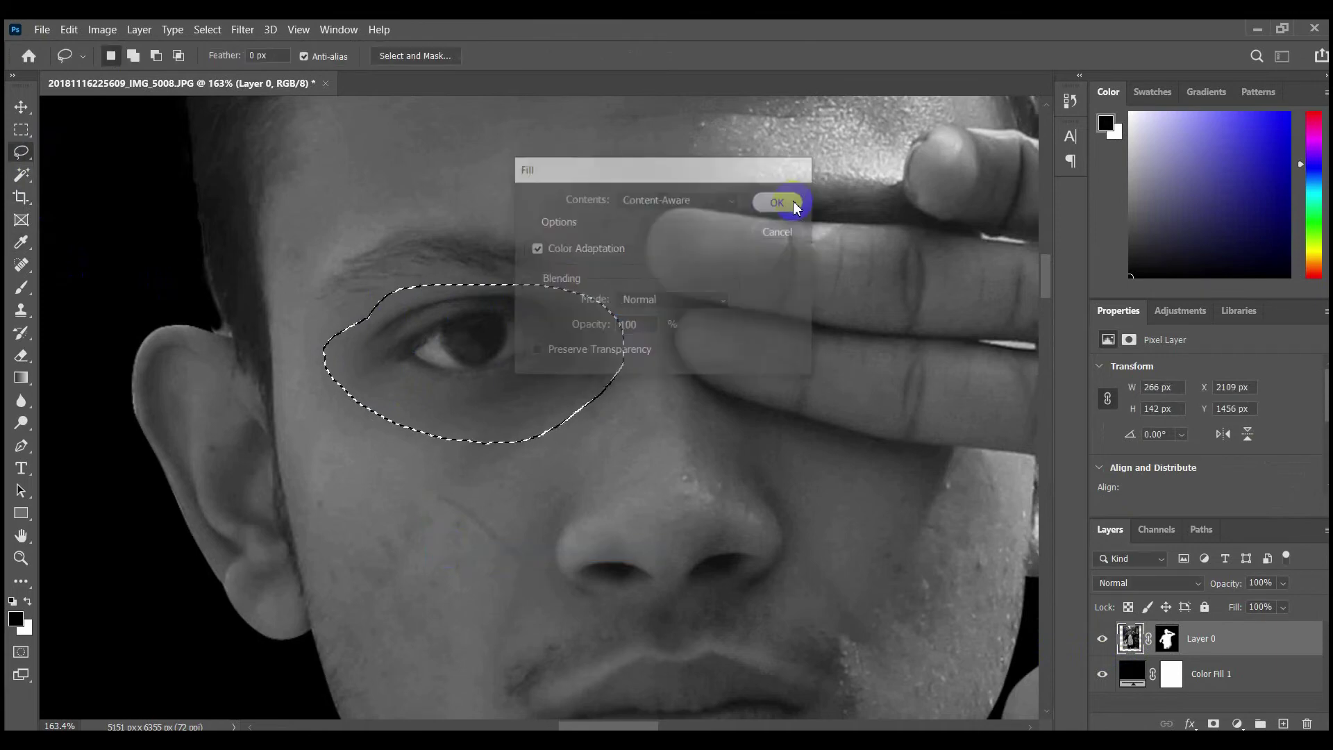
scroll(445, 348, down, 8)
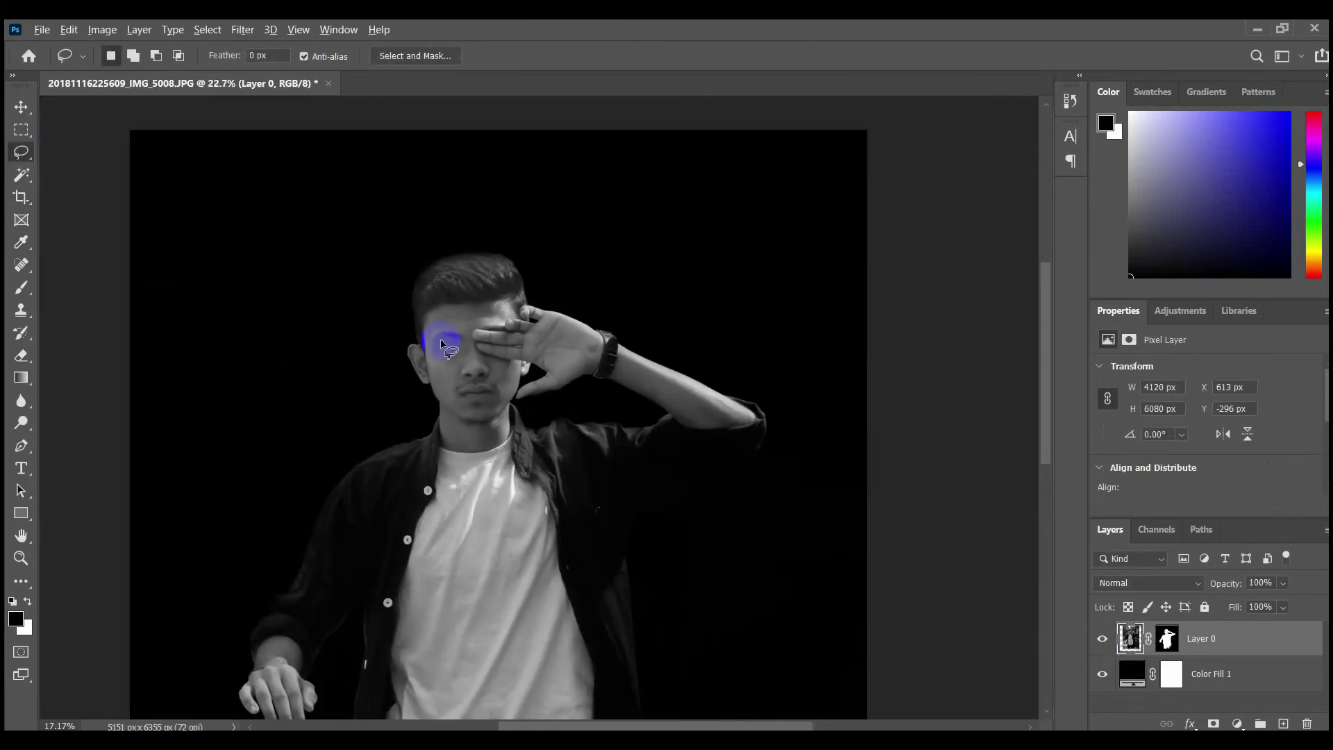
Place the purepng.com joker makeup image from the Downloads folder into the portrait and position it over the face
click(1247, 34)
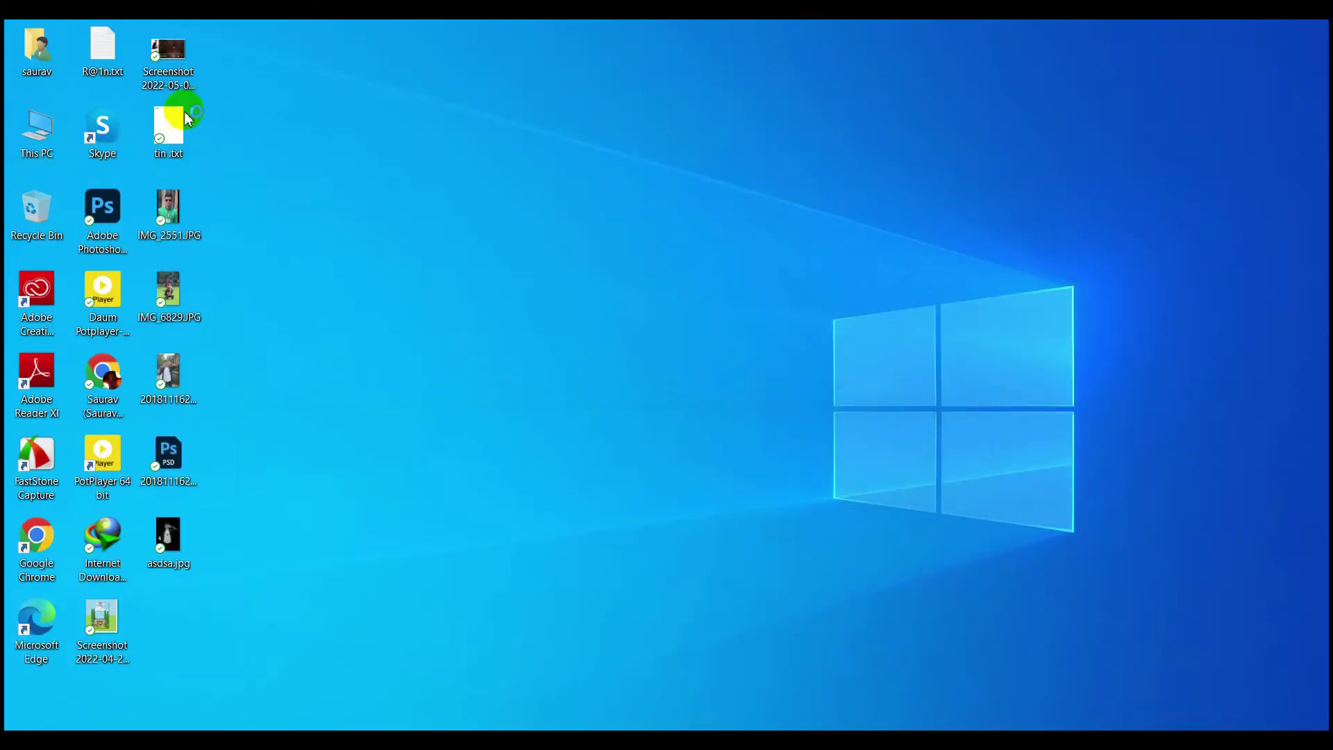
double_click(43, 136)
click(77, 337)
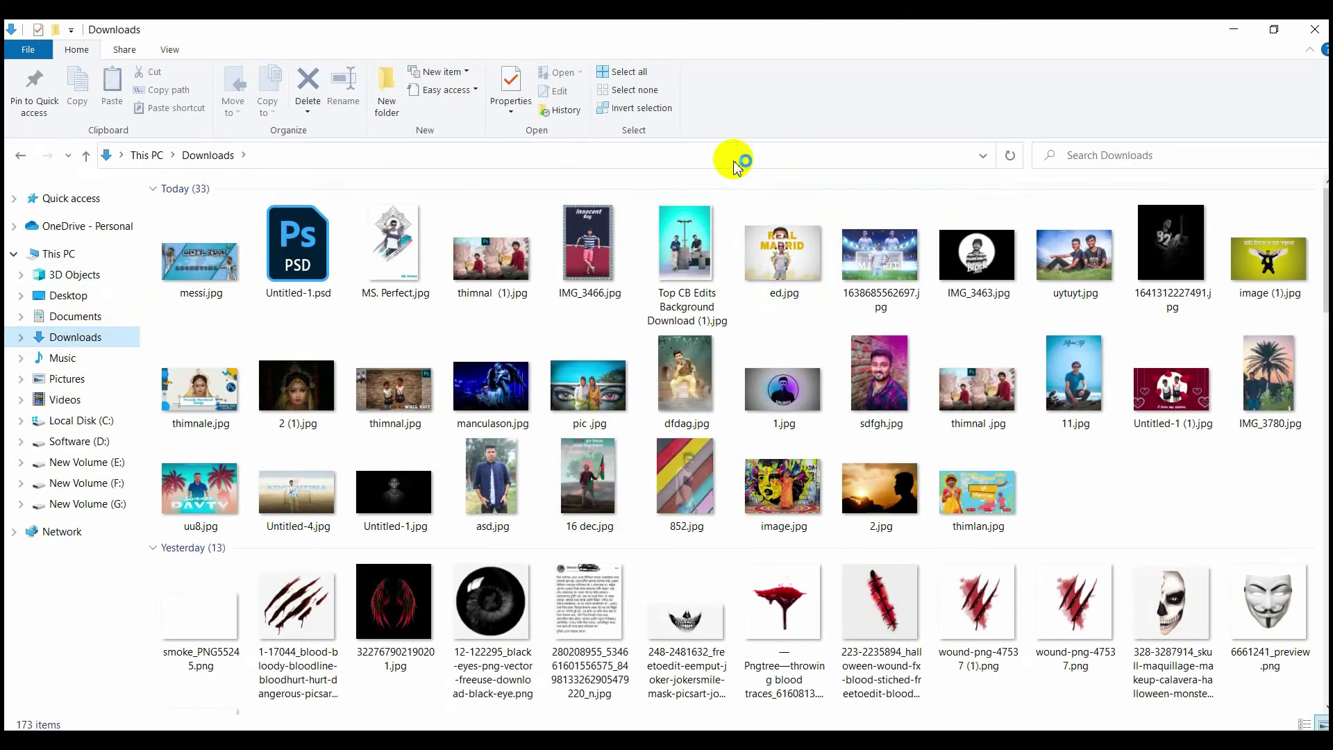
scroll(1138, 445, down, 4)
drag(201, 448, 486, 424)
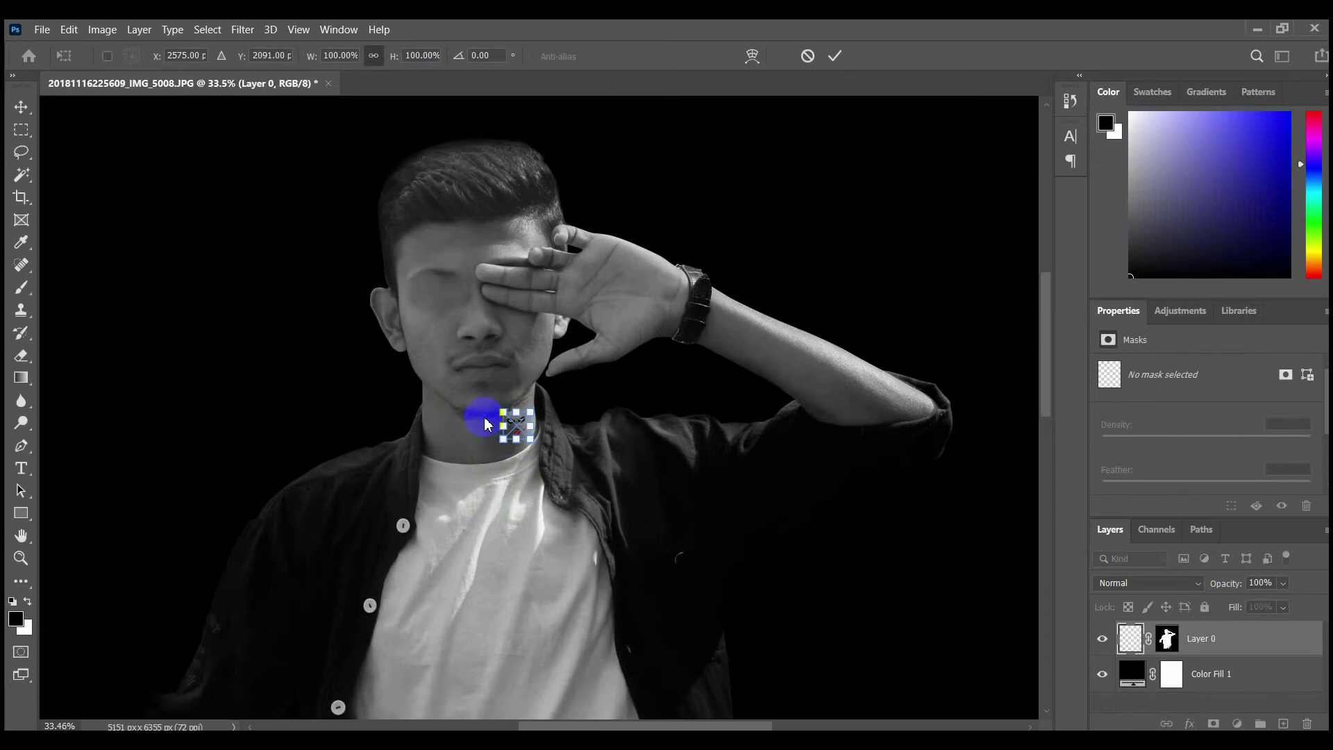
drag(530, 441, 475, 319)
click(836, 60)
Rasterize the joker makeup layer and erase its second eye, nose and red mouth, keeping only the eye on the uncovered side
scroll(458, 253, up, 7)
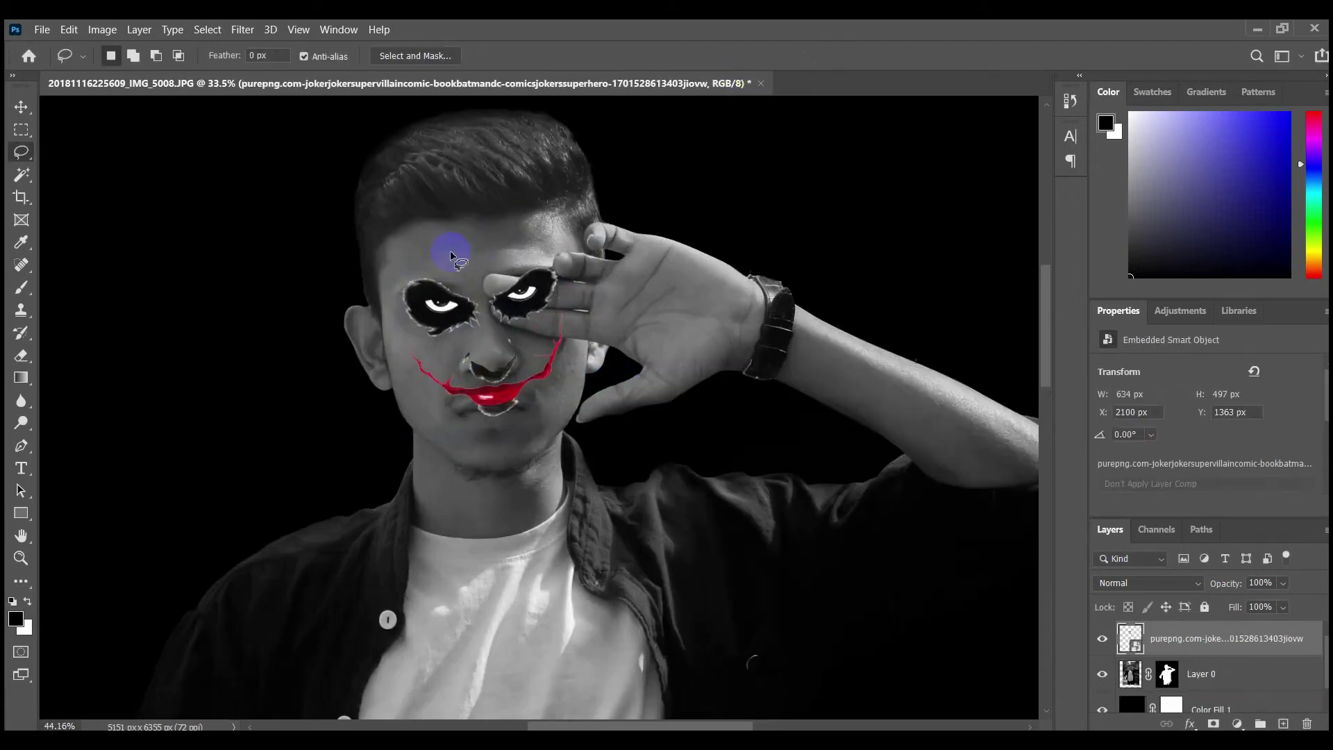
click(21, 356)
right_click(1208, 631)
click(1007, 339)
drag(566, 303, 511, 311)
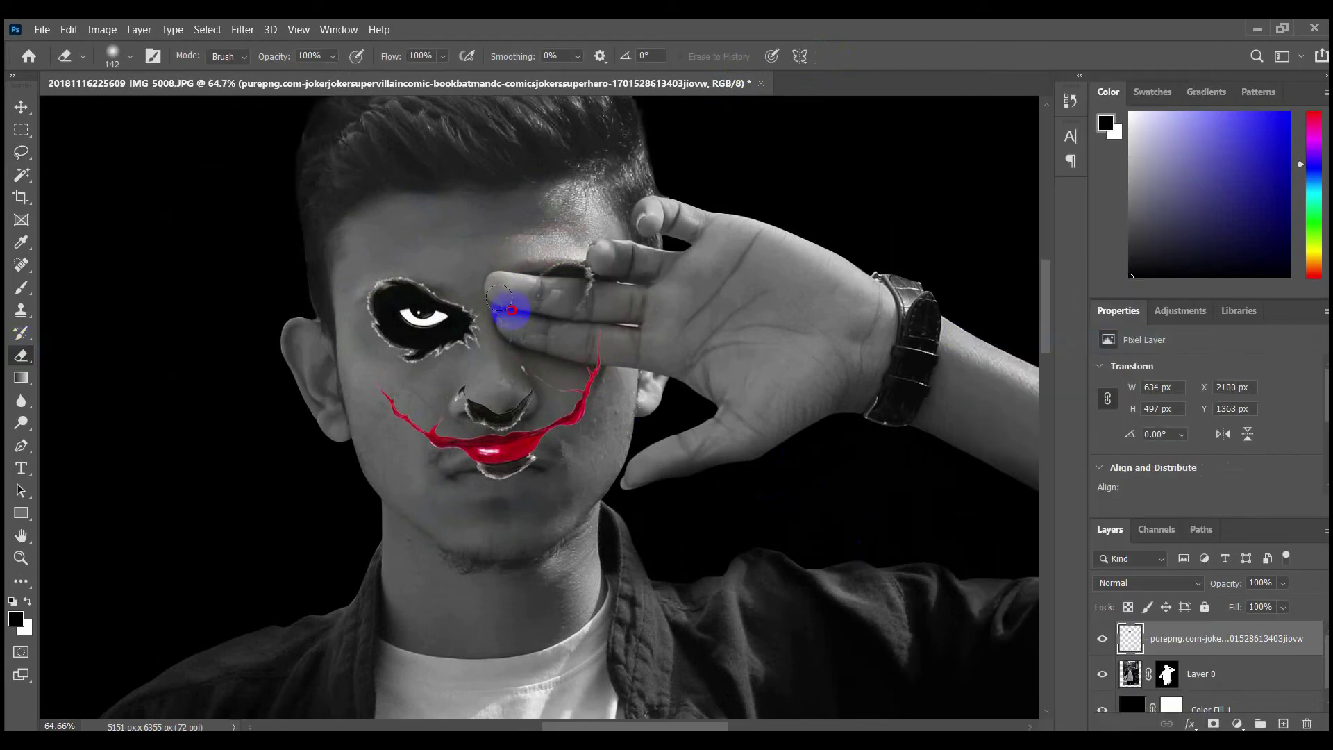
drag(579, 286, 576, 327)
scroll(577, 327, up, 2)
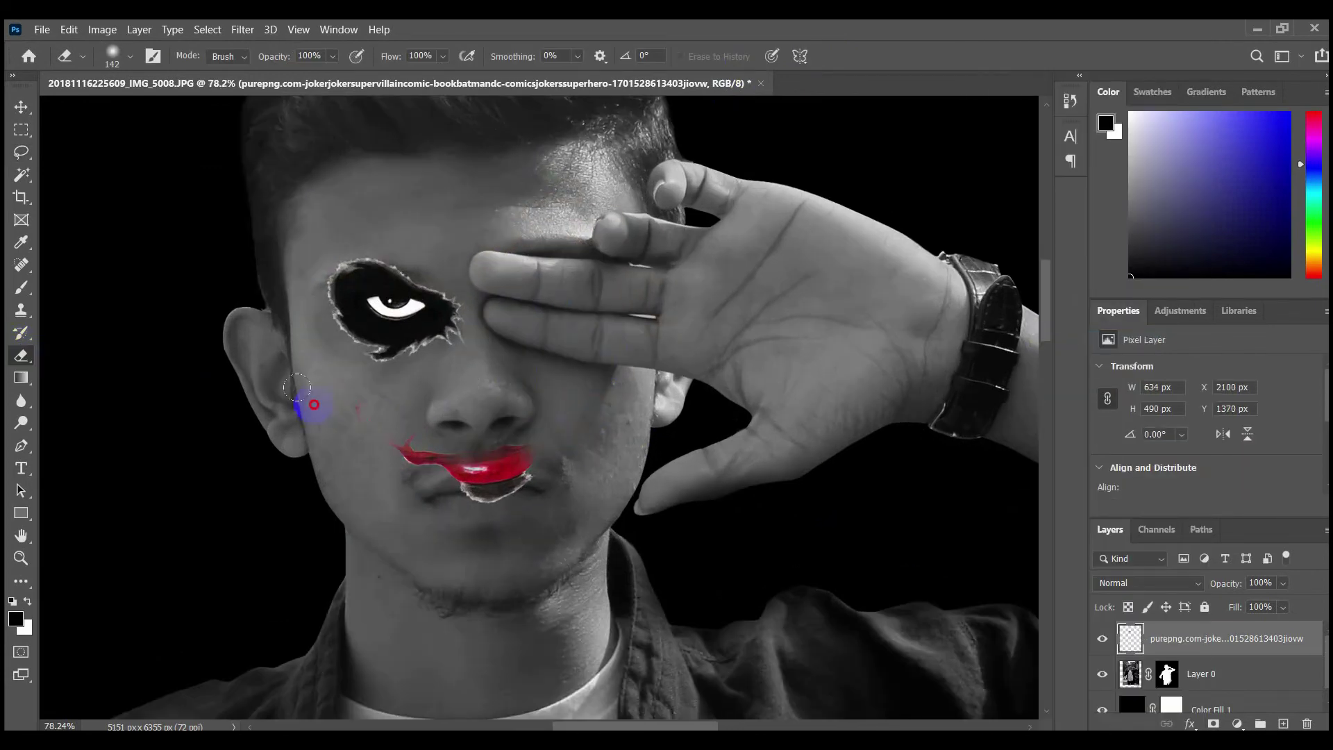
scroll(479, 420, down, 3)
Shift the joker eye slightly outward so it sits over the person's uncovered eye
click(21, 108)
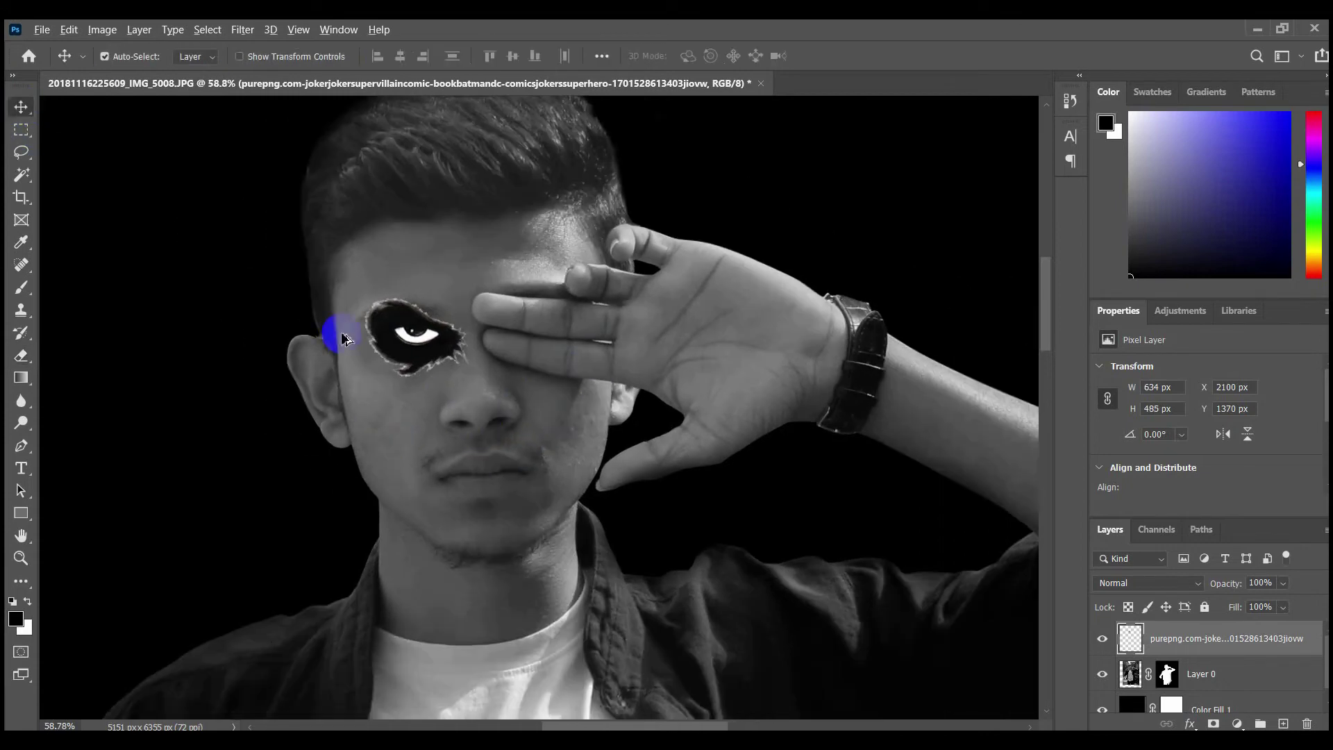
scroll(342, 336, up, 3)
drag(459, 338, 448, 338)
key(ctrl+t)
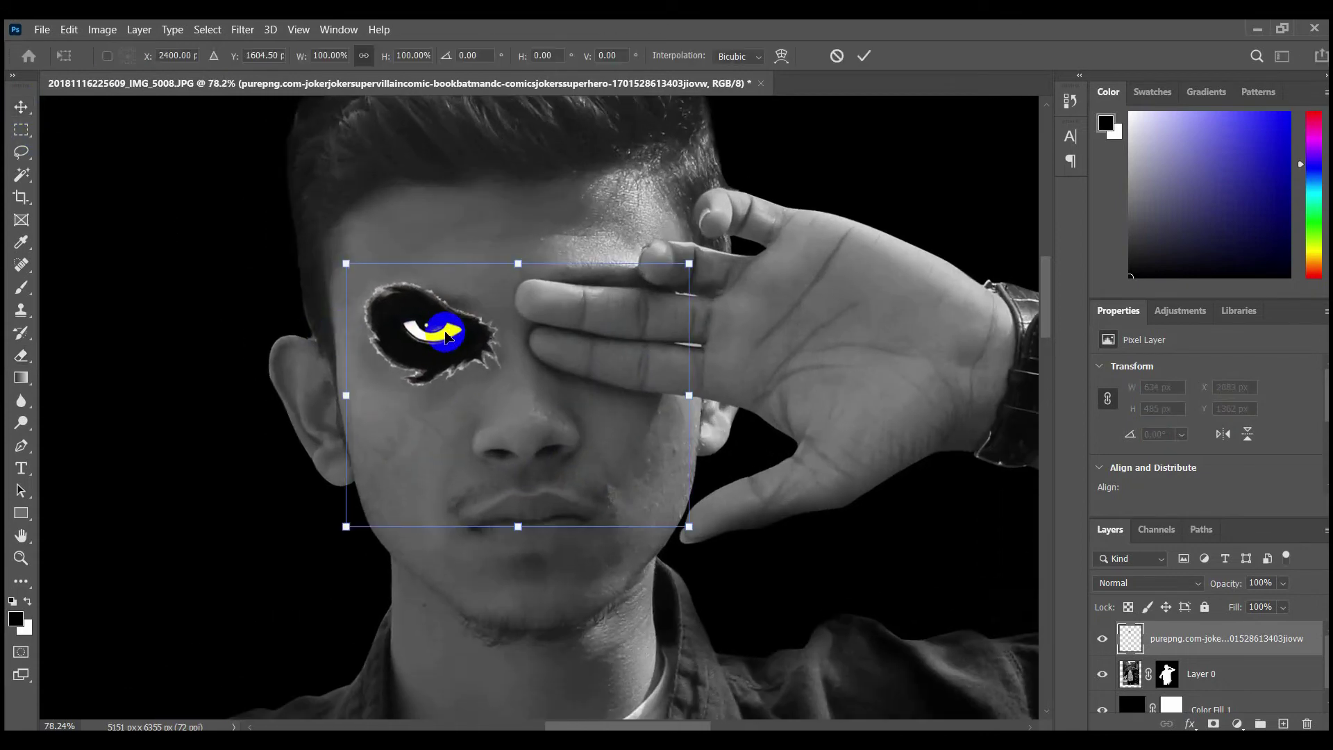
click(863, 57)
Convert the joker eye layer to a smart object
right_click(1222, 638)
click(1145, 247)
key(ctrl+t)
click(836, 56)
scroll(818, 467, down, 2)
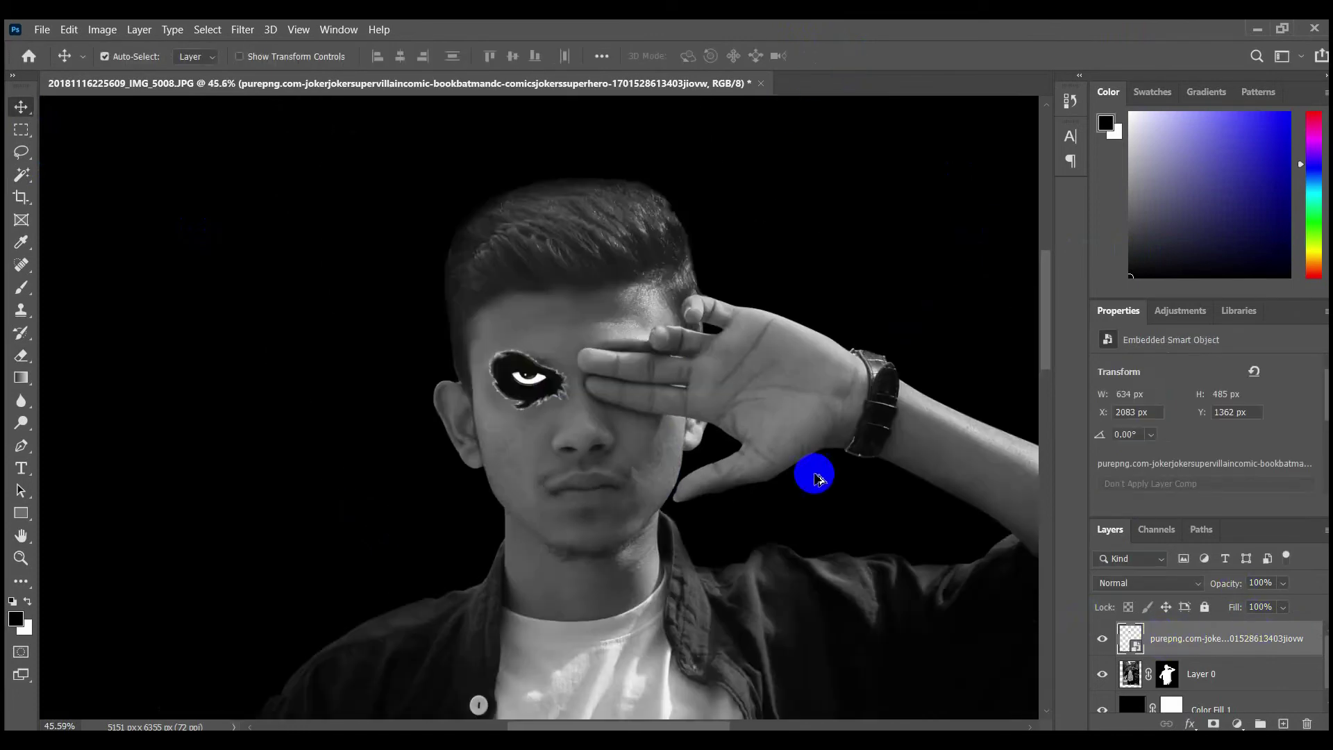
scroll(485, 441, up, 2)
right_click(1130, 638)
click(1150, 342)
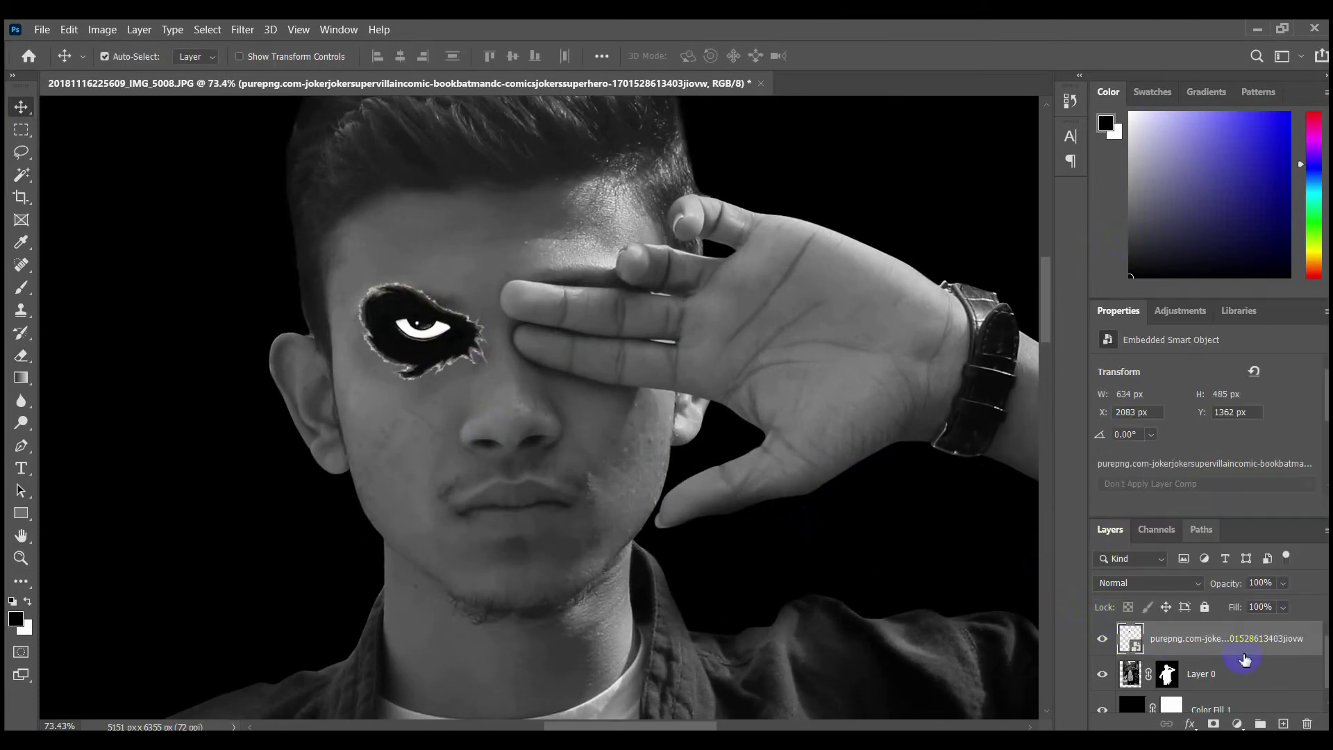
right_click(1312, 640)
click(1139, 342)
Scale the joker eye layer up to about 752 × 576 px and reposition it over the uncovered eye socket
key(ctrl+t)
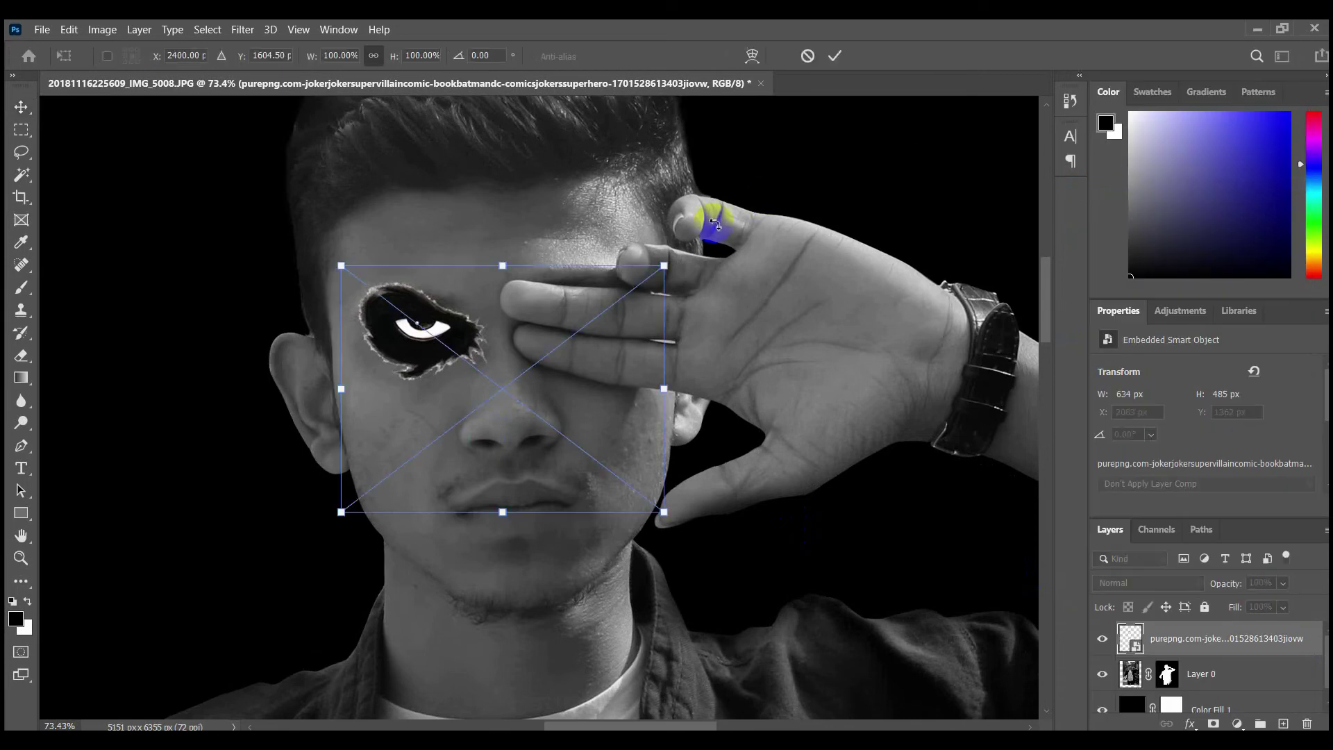
scroll(444, 298, up, 2)
scroll(445, 299, up, 1)
mouse_move(448, 323)
mouse_down()
mouse_move(451, 265)
mouse_move(458, 344)
mouse_move(452, 329)
mouse_up()
drag(772, 261, 826, 238)
drag(483, 340, 499, 335)
click(846, 51)
scroll(494, 241, down, 6)
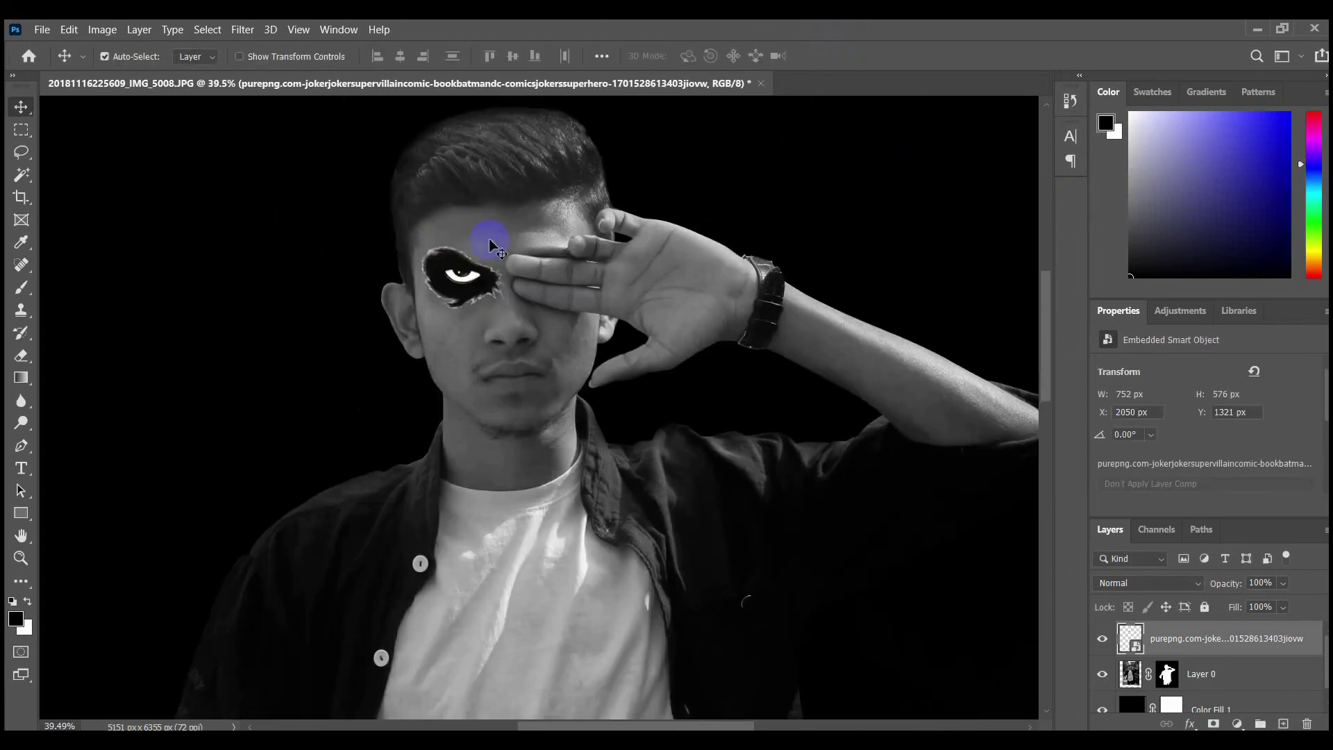
scroll(493, 241, down, 2)
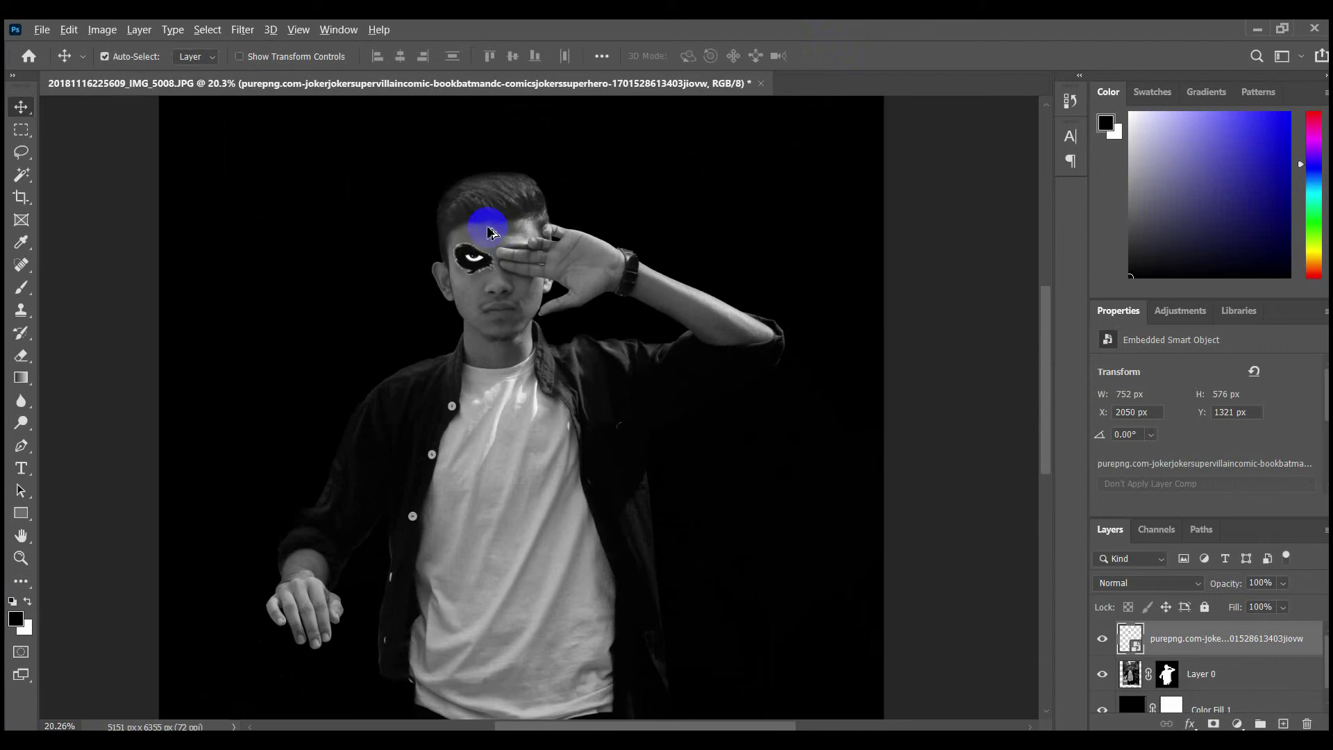
Move the skull teeth artwork from the shoulder onto the person's mouth and jaw
scroll(485, 224, up, 6)
scroll(422, 325, down, 2)
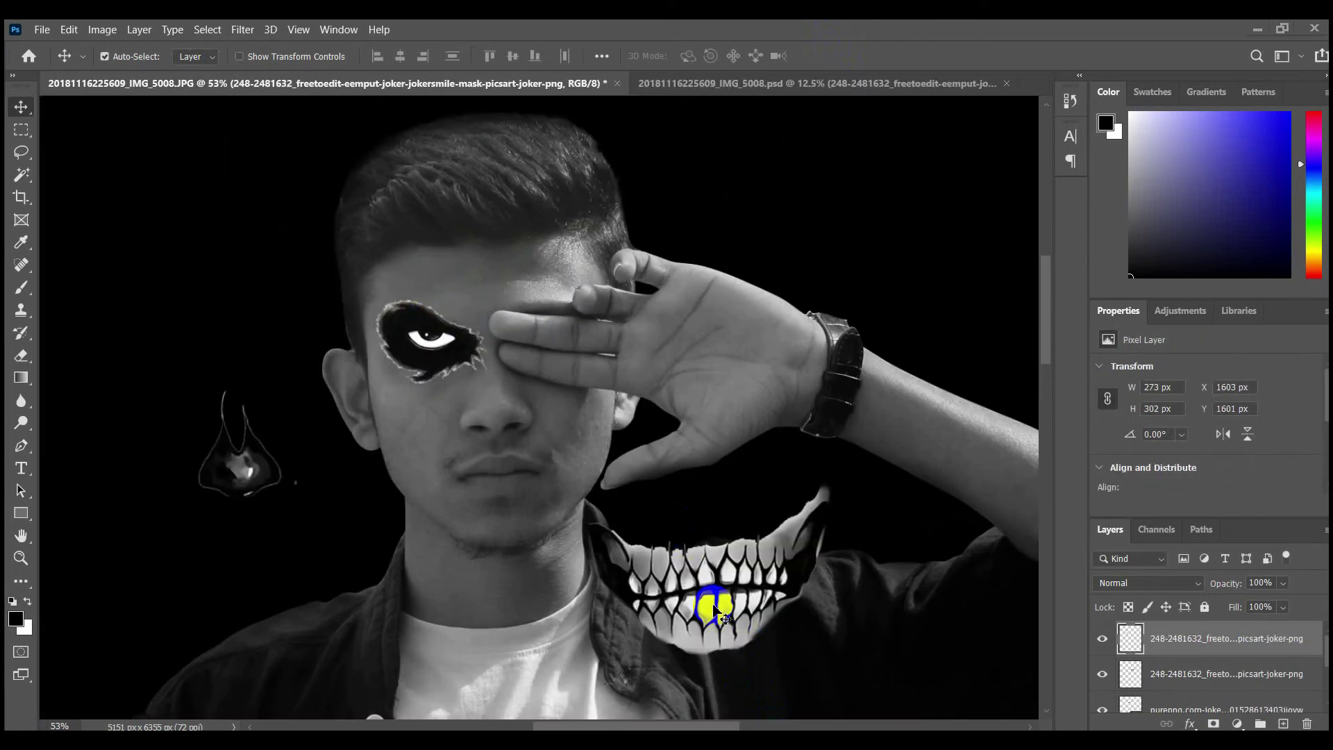
drag(718, 614, 501, 494)
scroll(522, 479, up, 1)
scroll(522, 479, up, 10)
Start warping the skull teeth layer and pull its jaw corners to follow both sides of the face
key(ctrl+t)
scroll(502, 495, down, 10)
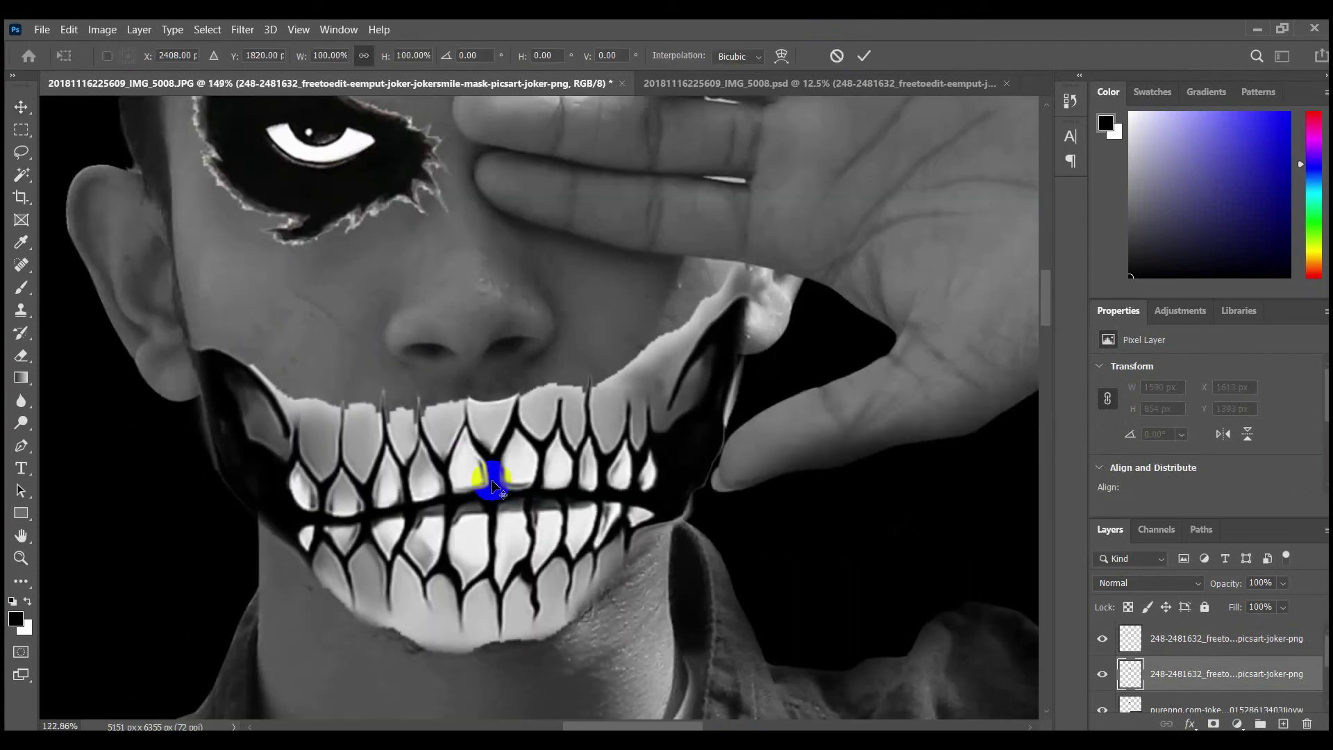
right_click(495, 478)
click(524, 278)
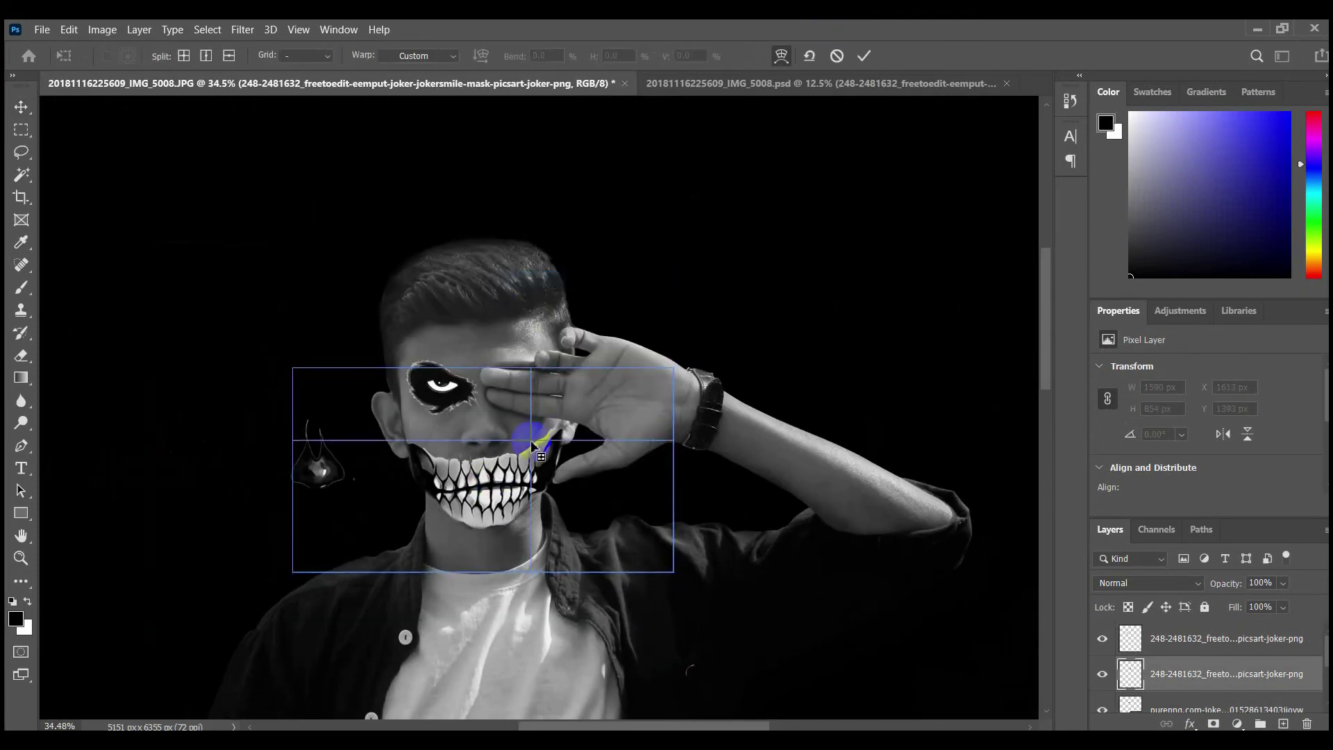
scroll(531, 452, up, 10)
drag(527, 556, 604, 367)
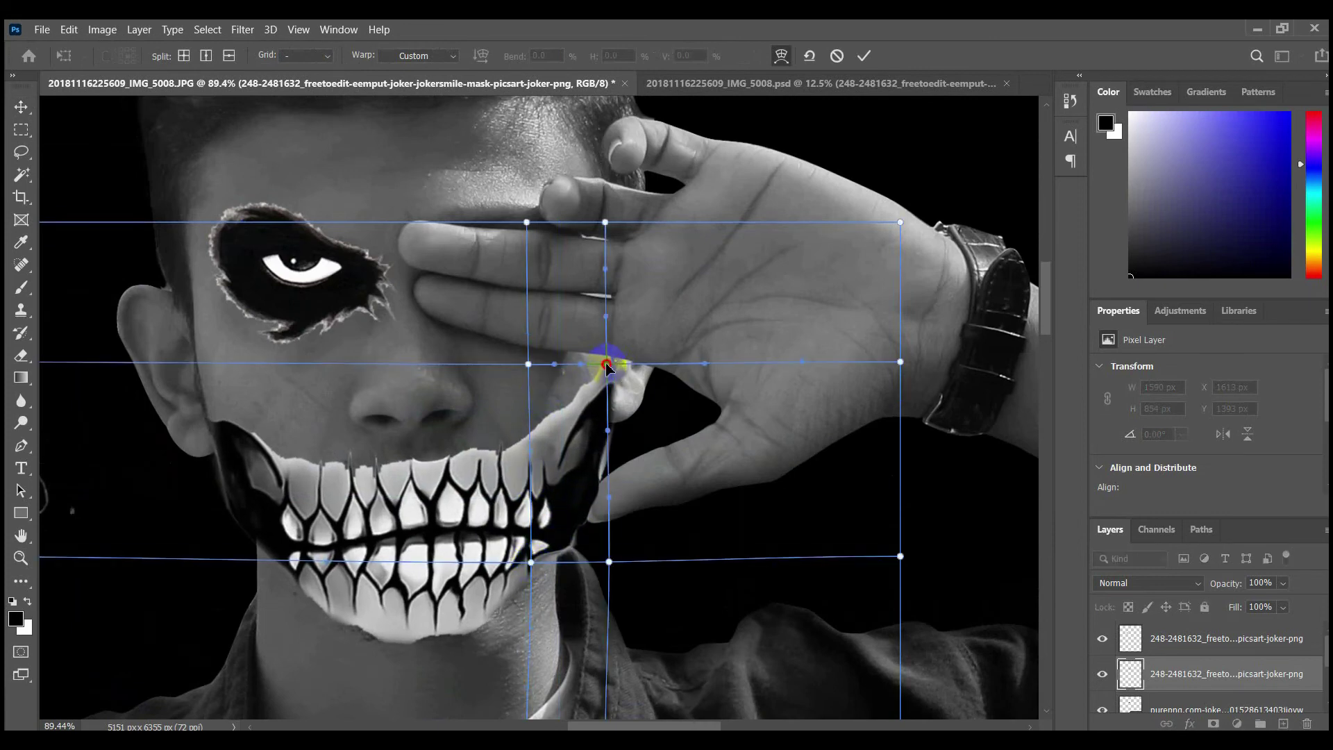
click(215, 434)
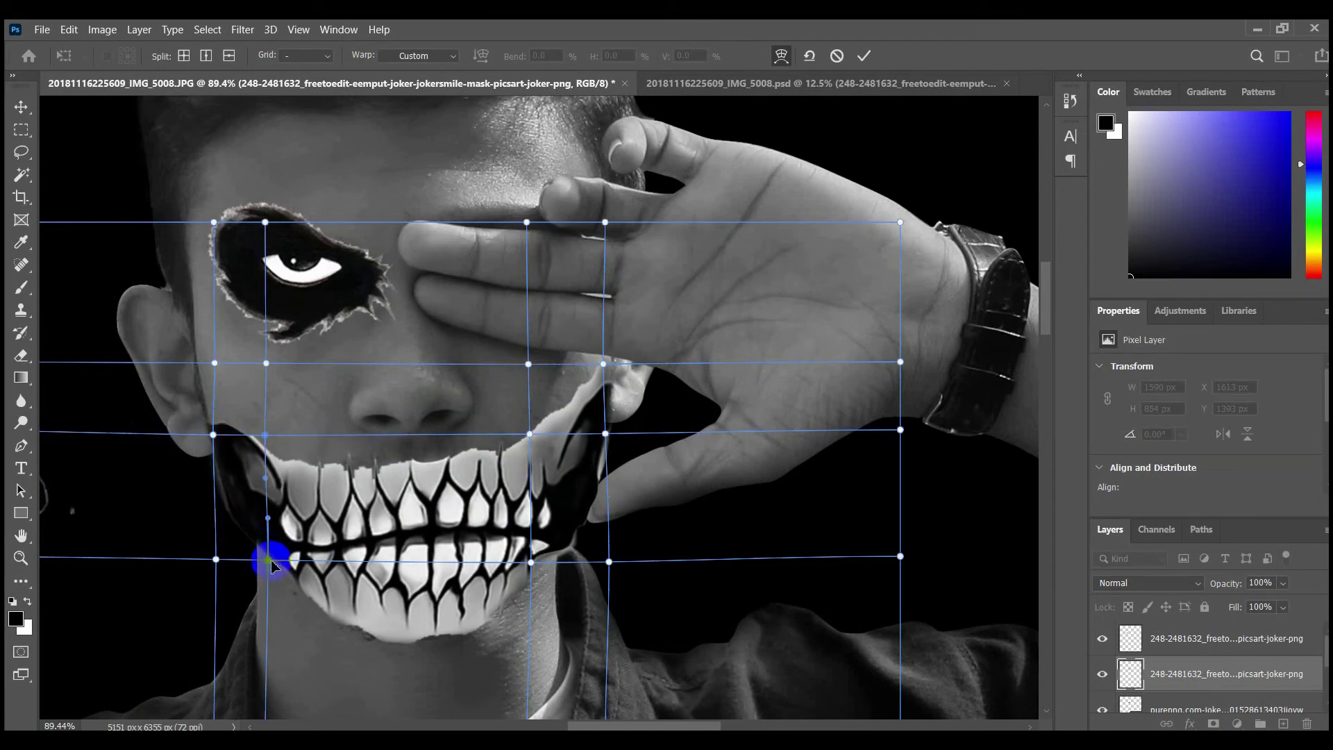
drag(273, 566, 266, 564)
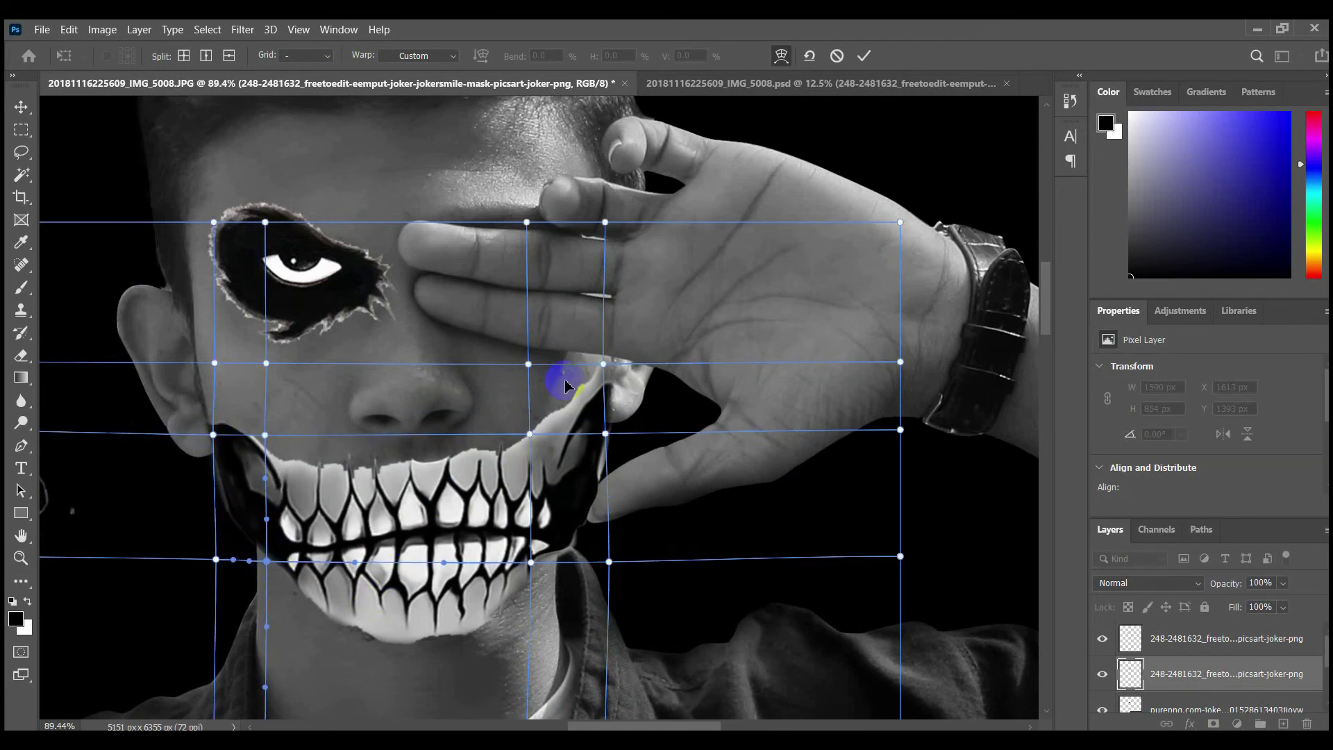
Add warp points along the upper edge of the skull teeth, raise that edge toward the nose, and apply the warp
click(434, 489)
drag(432, 490, 430, 475)
click(411, 471)
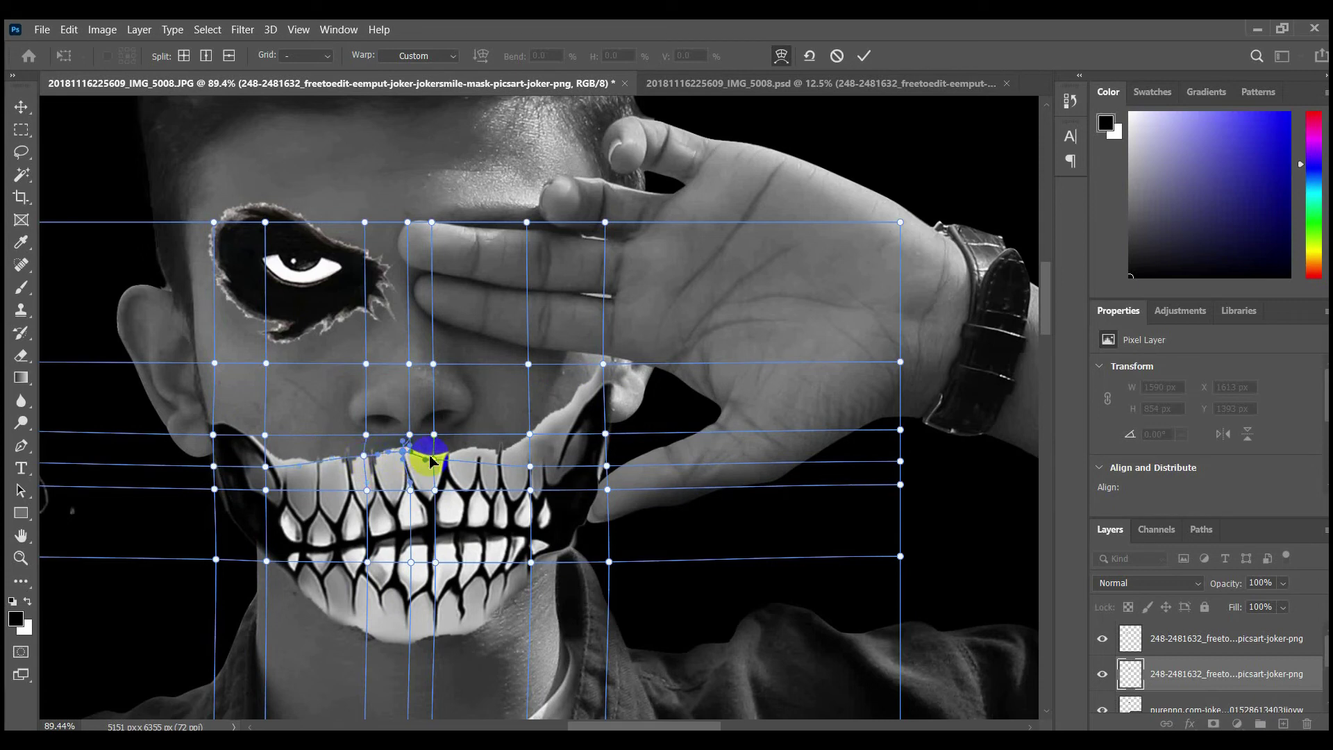
click(511, 451)
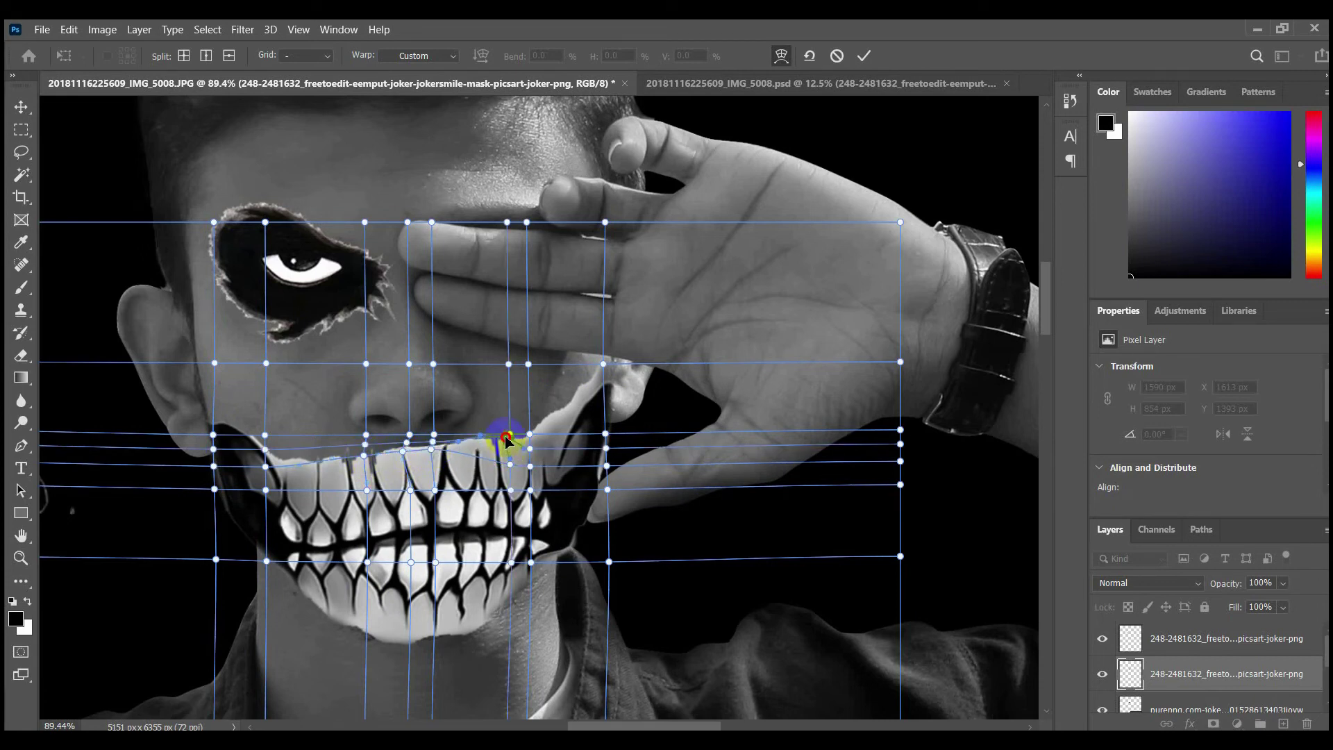
click(316, 458)
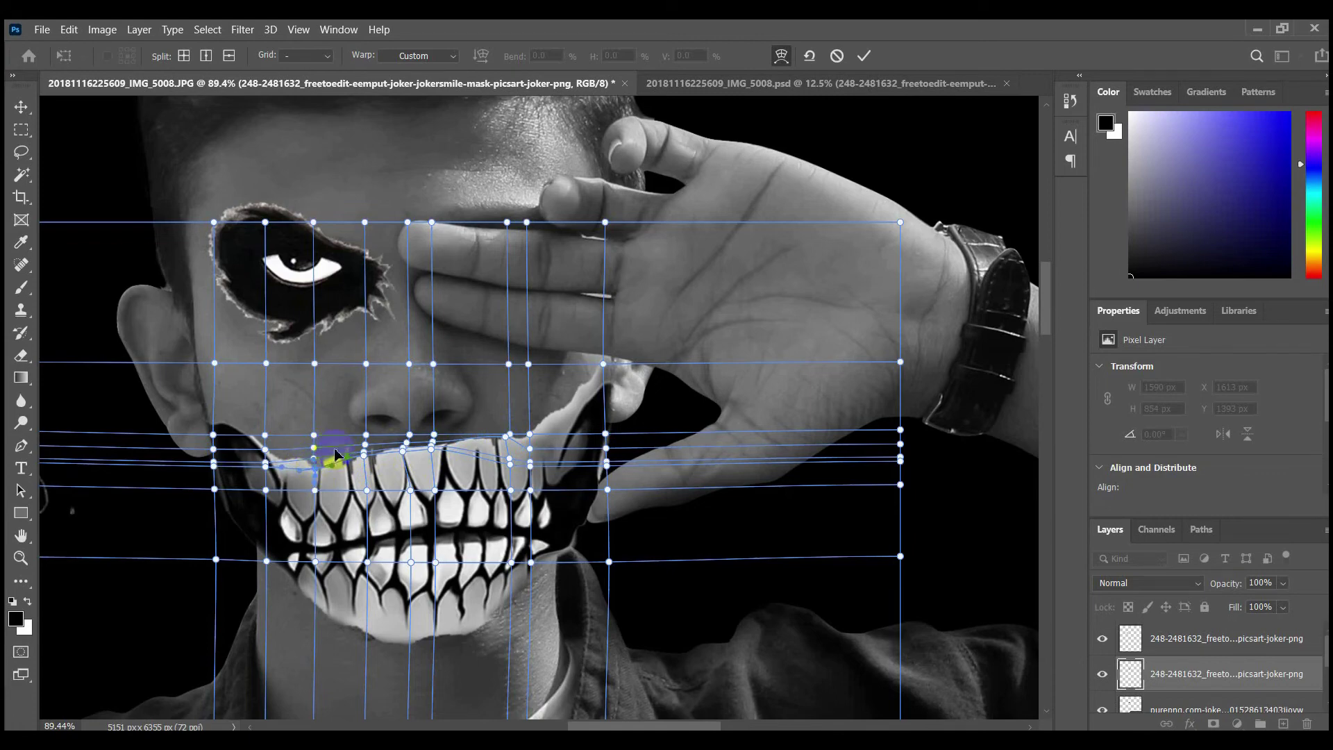
scroll(336, 454, down, 2)
click(863, 57)
Move the black skull nose artwork onto the person's nose, just above the teeth
scroll(510, 310, down, 3)
drag(151, 426, 425, 402)
scroll(437, 381, up, 7)
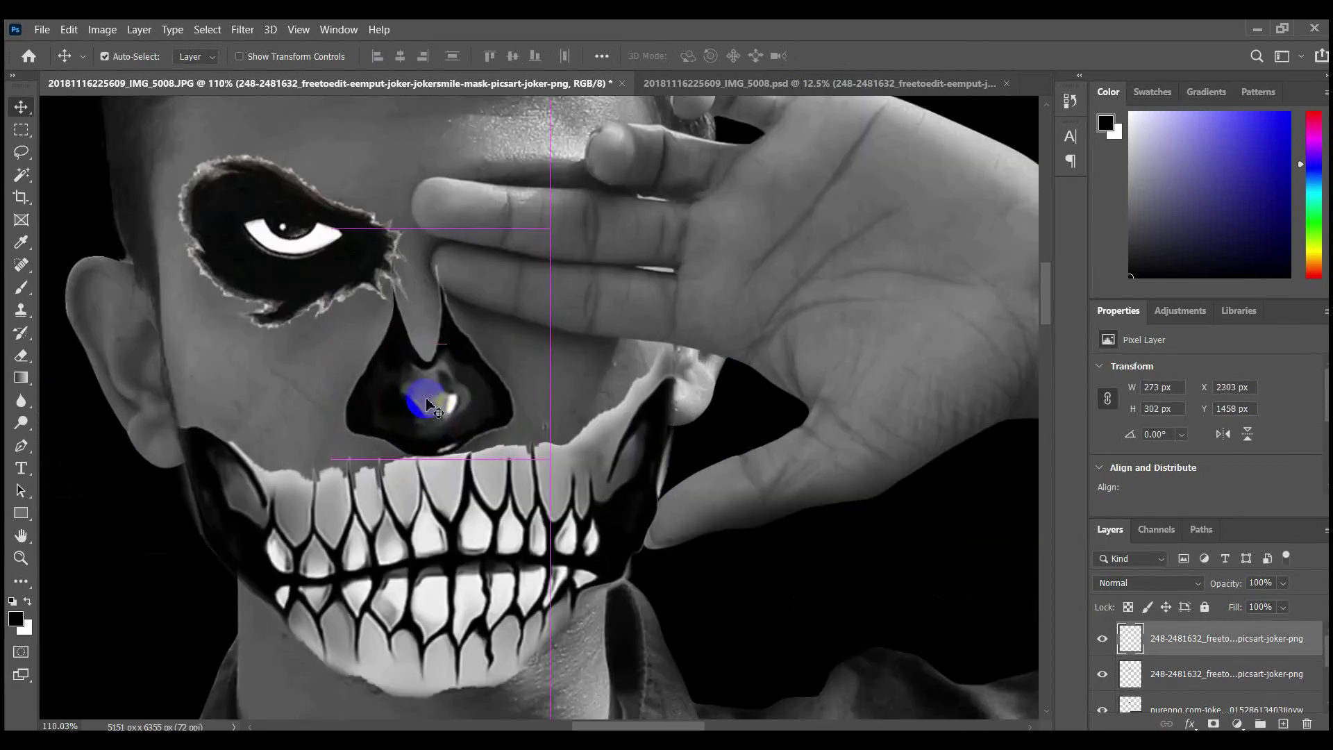
Warp the skull nose artwork by bending the area beside its upper left tip to fit the nose bridge
key(ctrl+t)
right_click(427, 402)
click(472, 518)
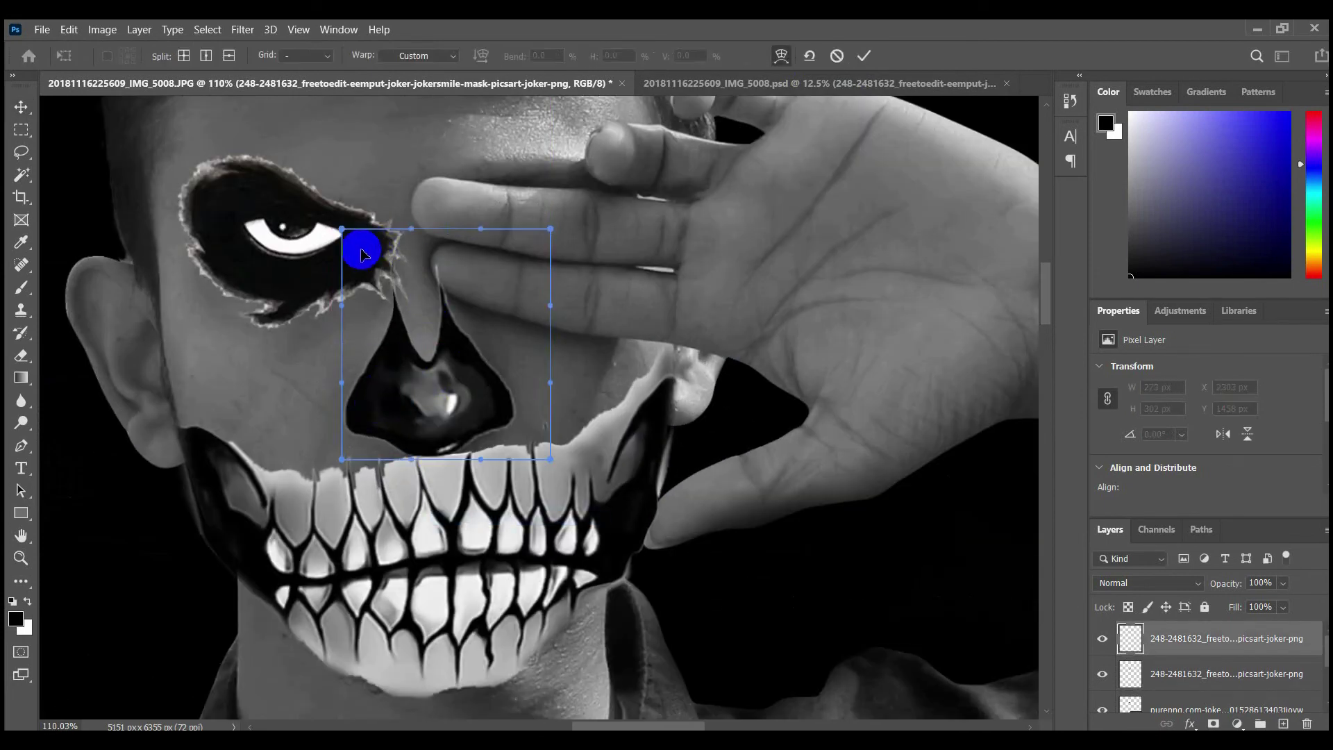
drag(393, 284, 394, 297)
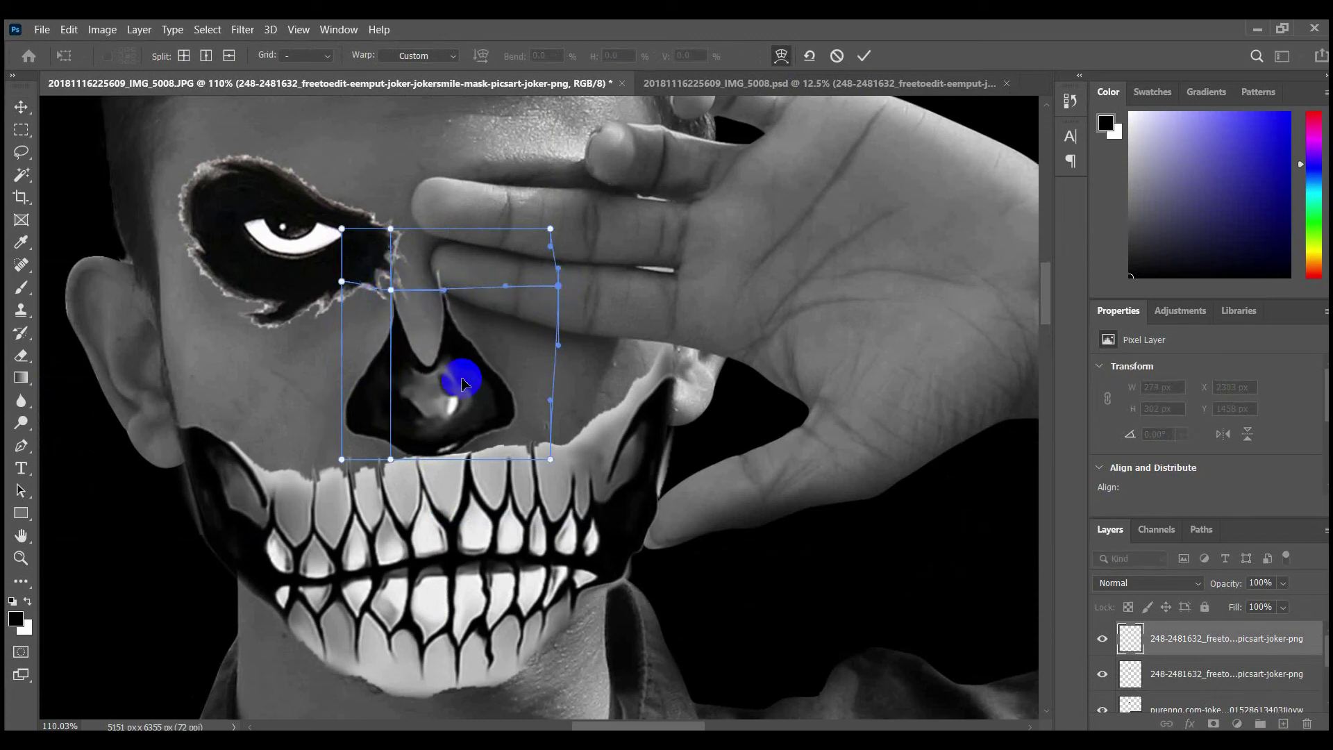
click(863, 58)
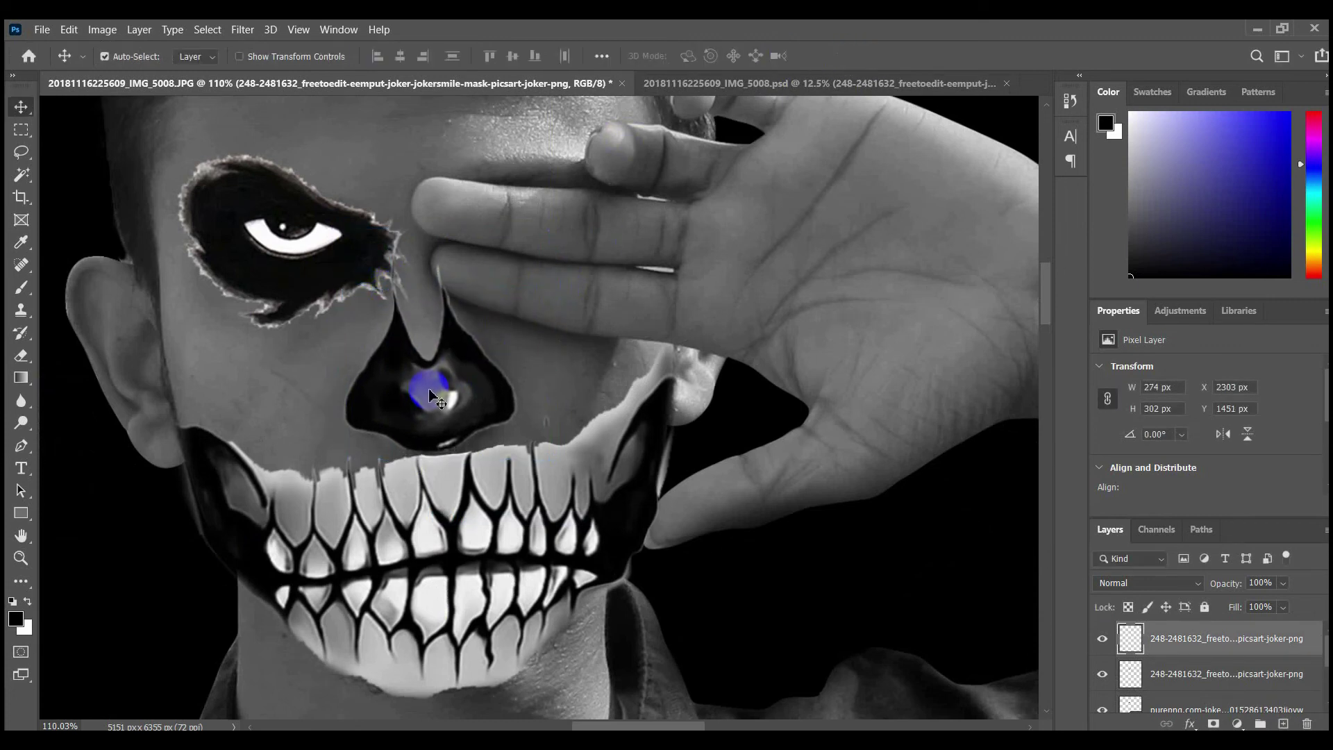
Place wound-png-47537 (1).png from the Downloads folder on the chest of the white T-shirt
scroll(431, 396, down, 8)
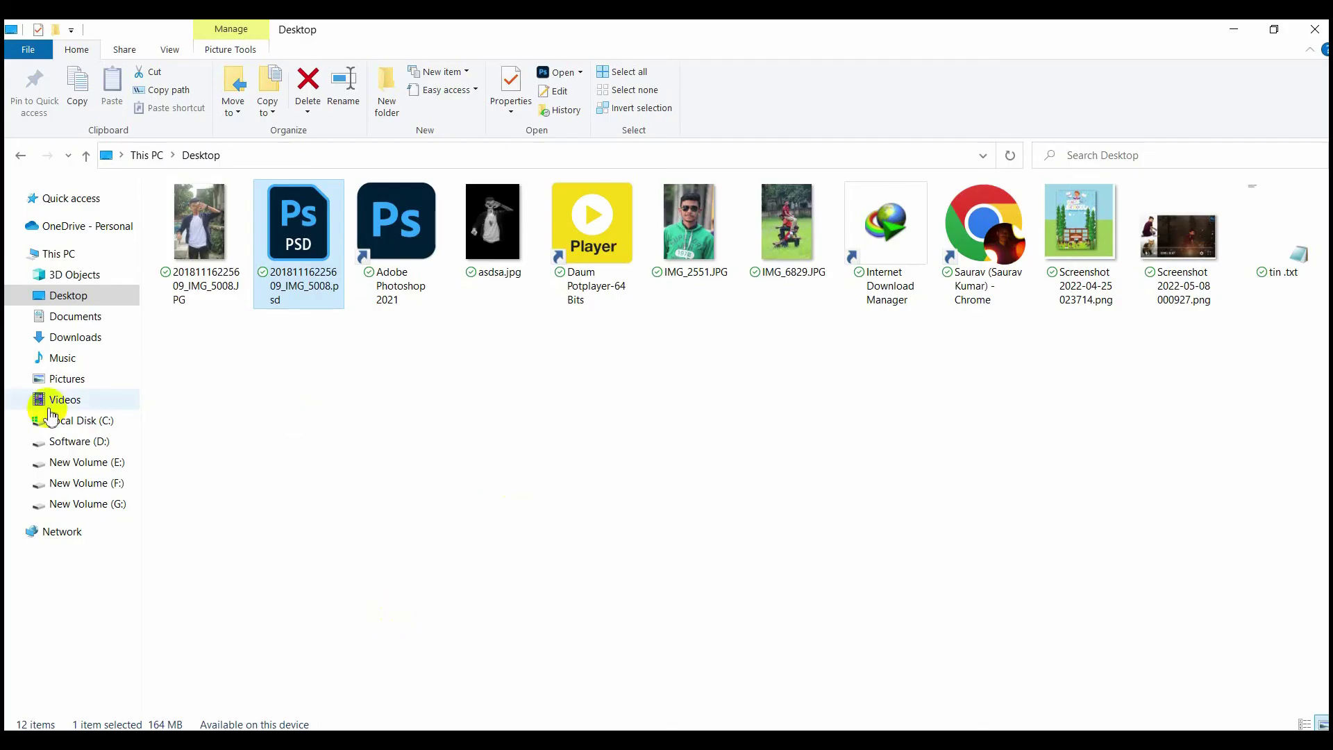
click(75, 336)
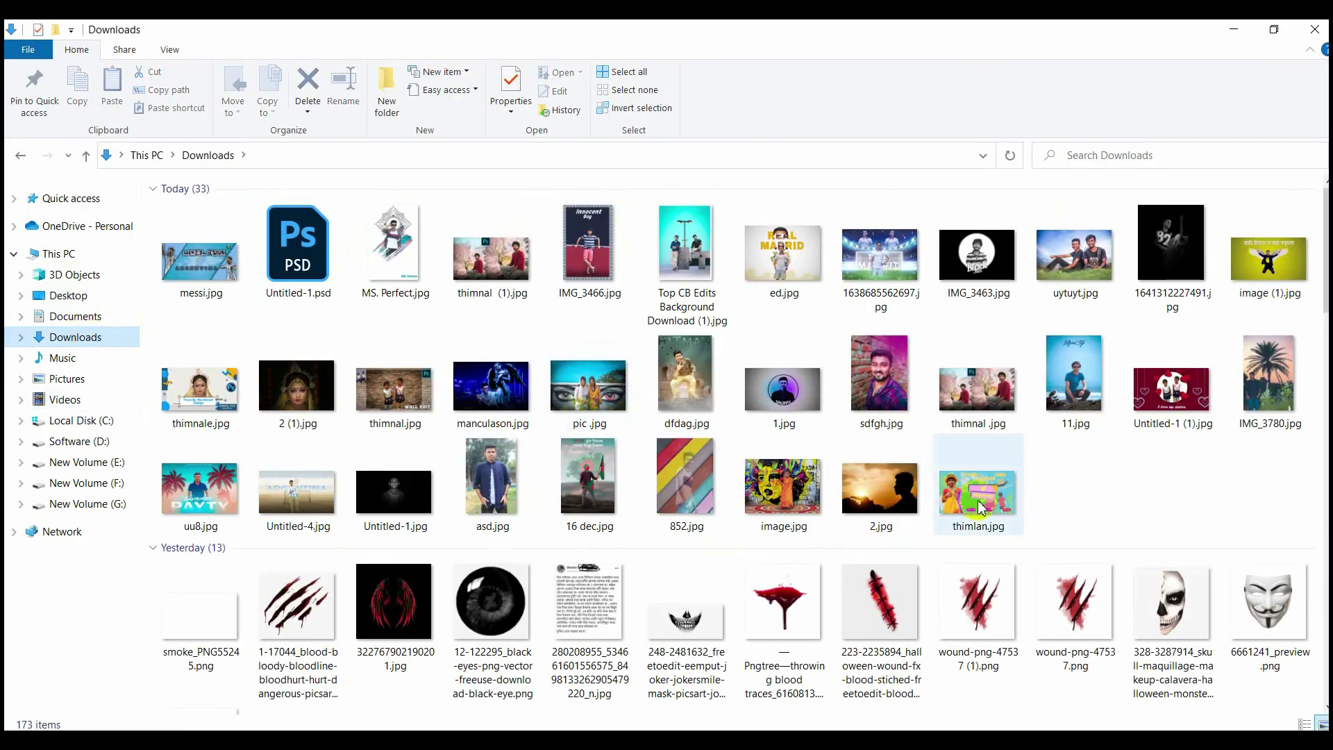
scroll(913, 570, down, 4)
drag(986, 311, 554, 439)
key(Return)
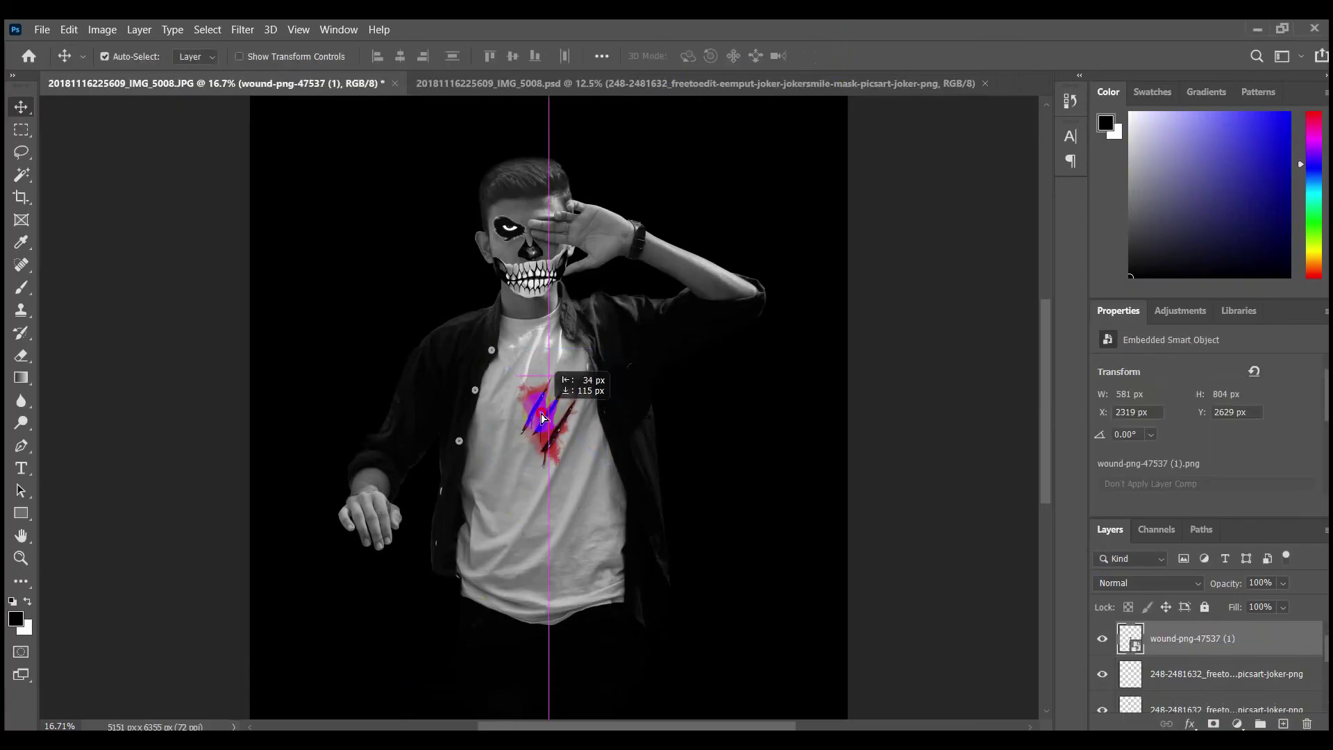
Add a Black & White adjustment layer above the claw wound and scale the wound to 98.25% on the shirt
click(1237, 724)
click(1211, 607)
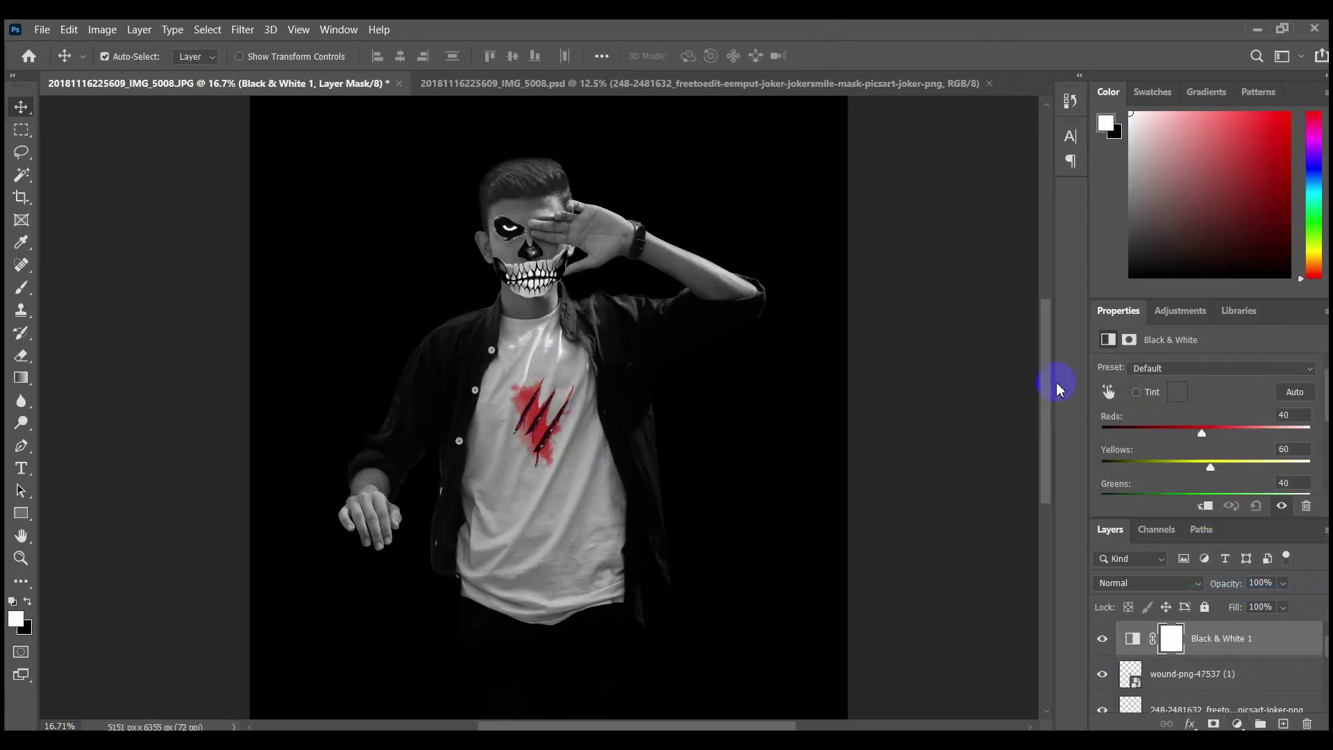
click(545, 425)
key(ctrl+t)
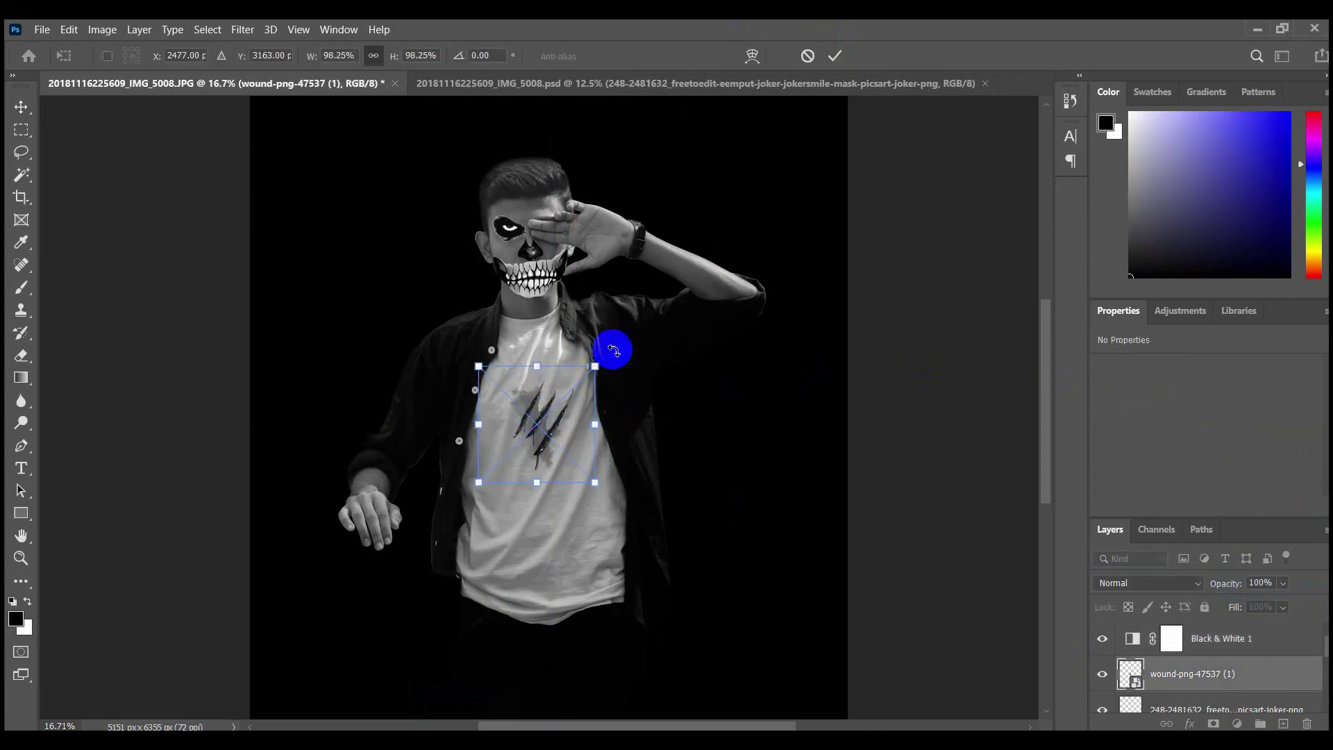
click(836, 63)
scroll(476, 229, up, 6)
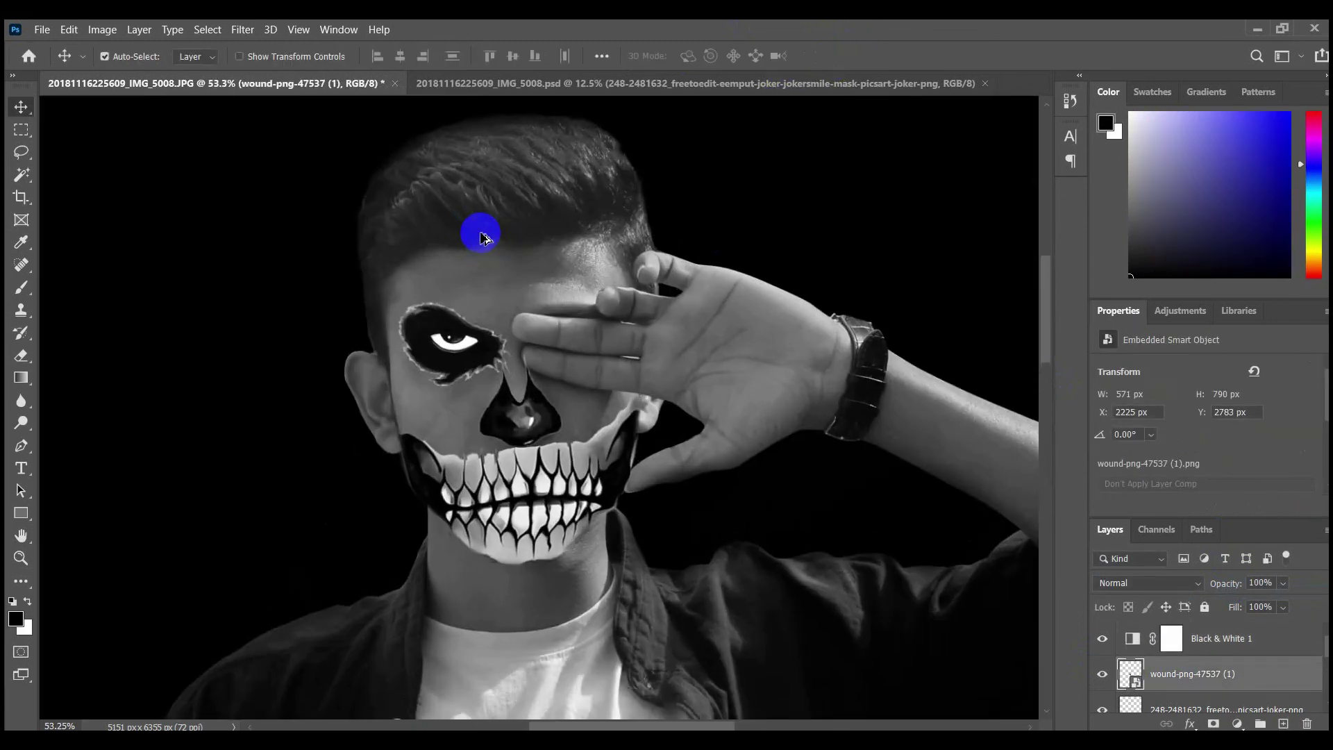
scroll(618, 461, down, 5)
scroll(610, 387, up, 4)
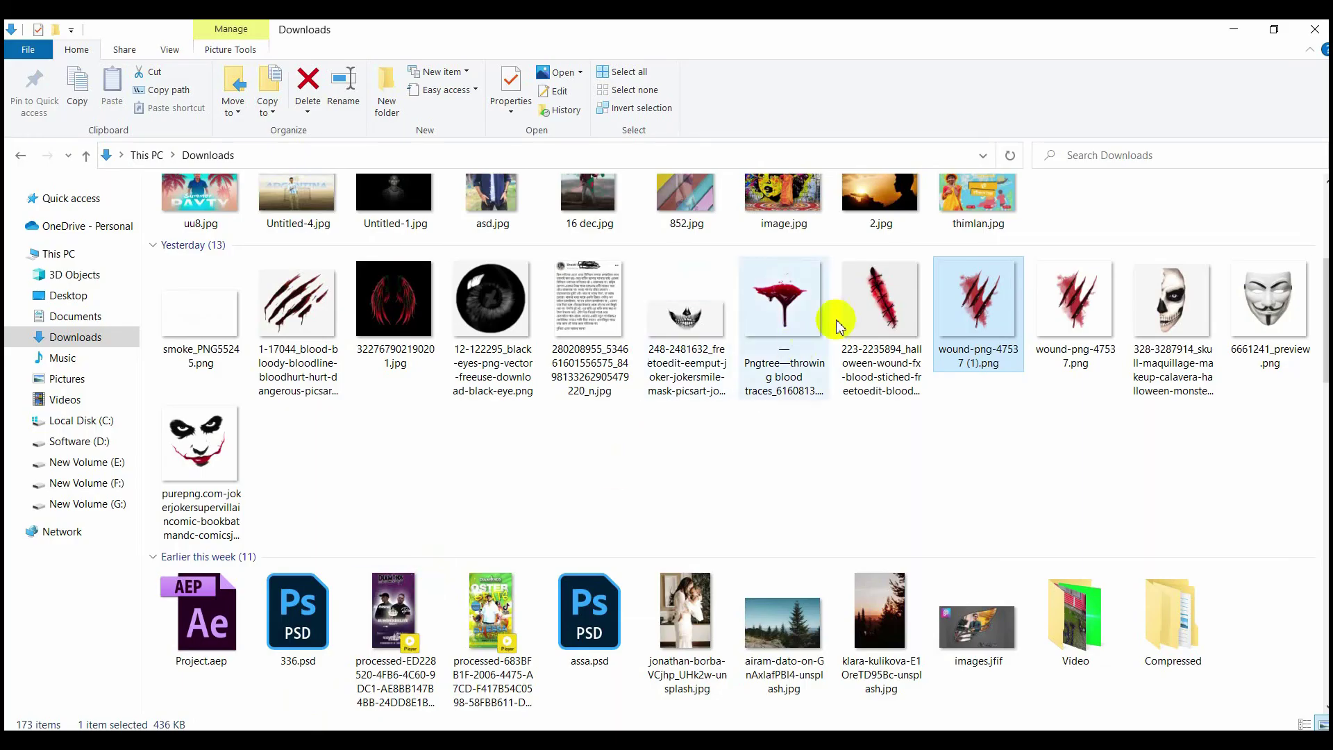
drag(840, 327, 559, 324)
click(835, 56)
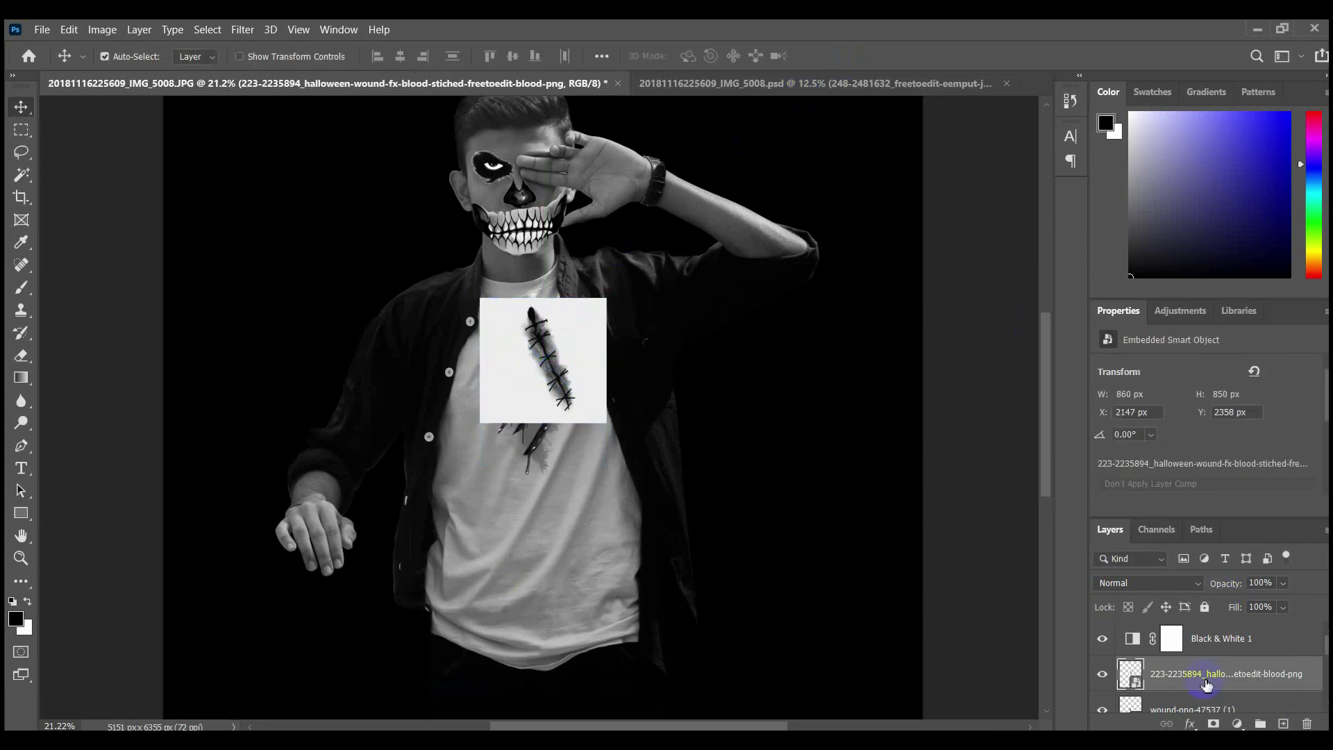
Rasterize the stitched wound layer and delete its white background using the Magic Wand
right_click(1195, 684)
click(1016, 340)
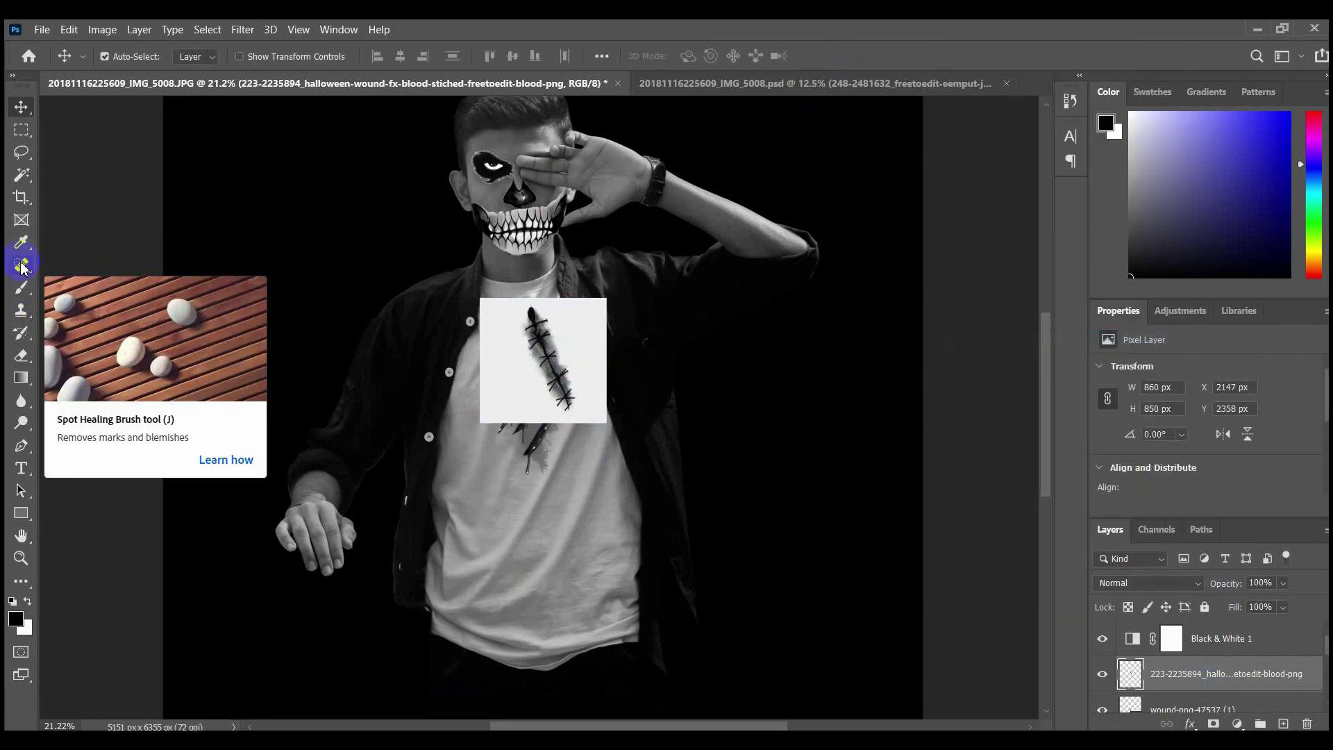
click(21, 174)
key(Delete)
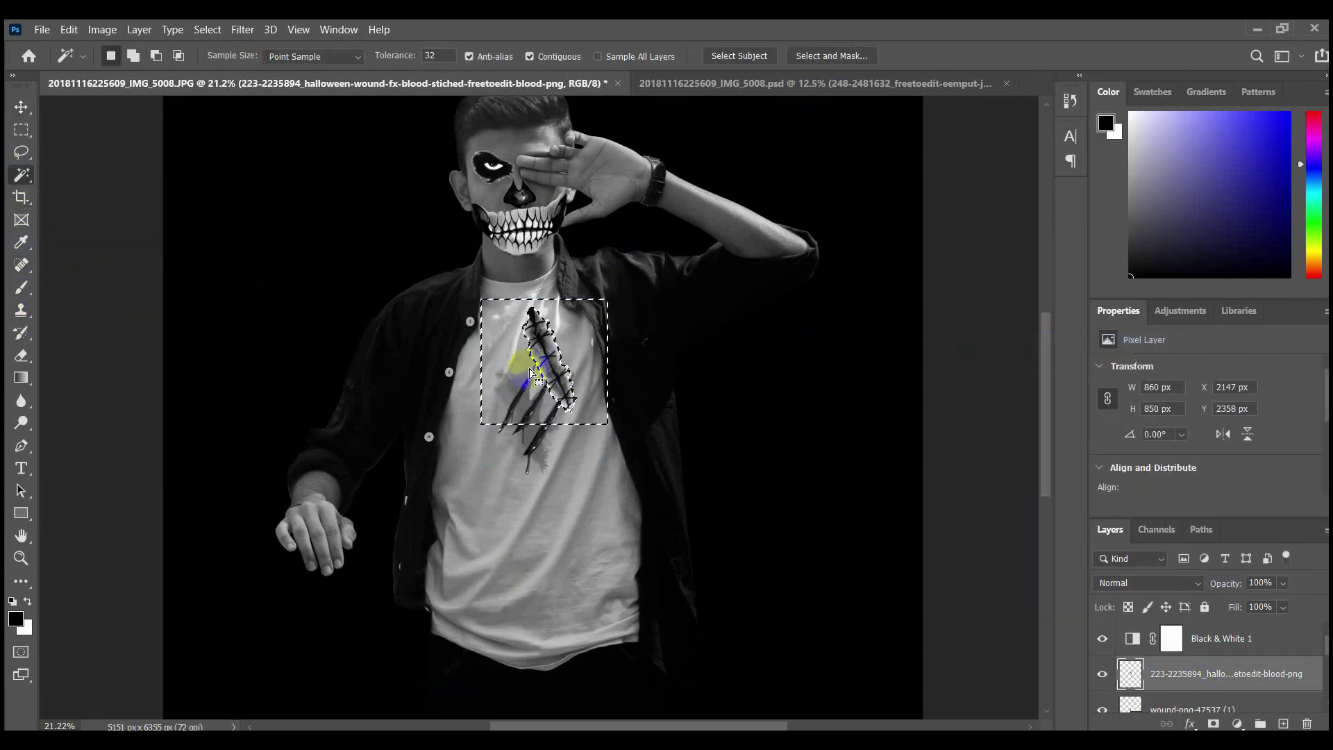
Move the stitched wound onto the forehead above the nose bridge and shrink it to about 67 × 134 px
scroll(569, 309, up, 2)
click(14, 113)
scroll(532, 479, up, 2)
drag(535, 521, 493, 256)
key(ctrl+t)
drag(529, 186, 508, 247)
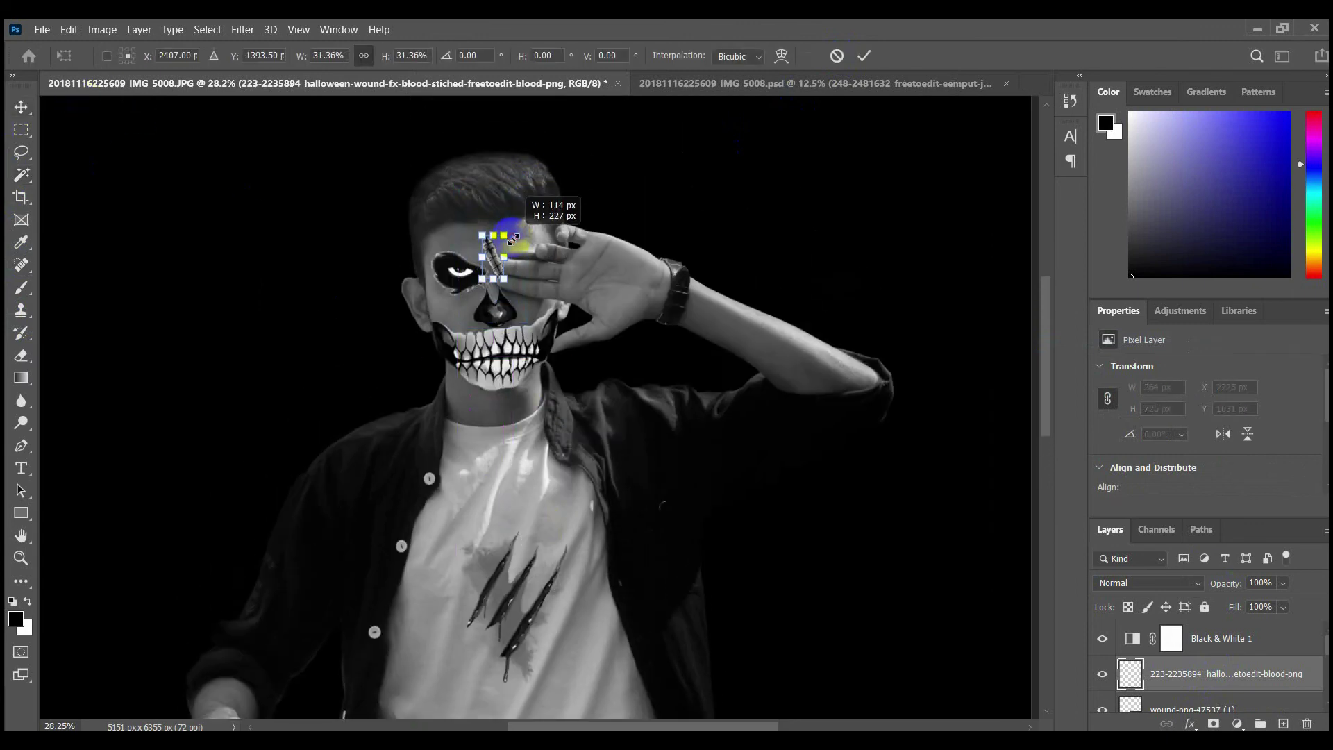
scroll(476, 230, up, 6)
drag(565, 330, 524, 262)
drag(589, 184, 533, 272)
click(864, 55)
scroll(679, 248, down, 4)
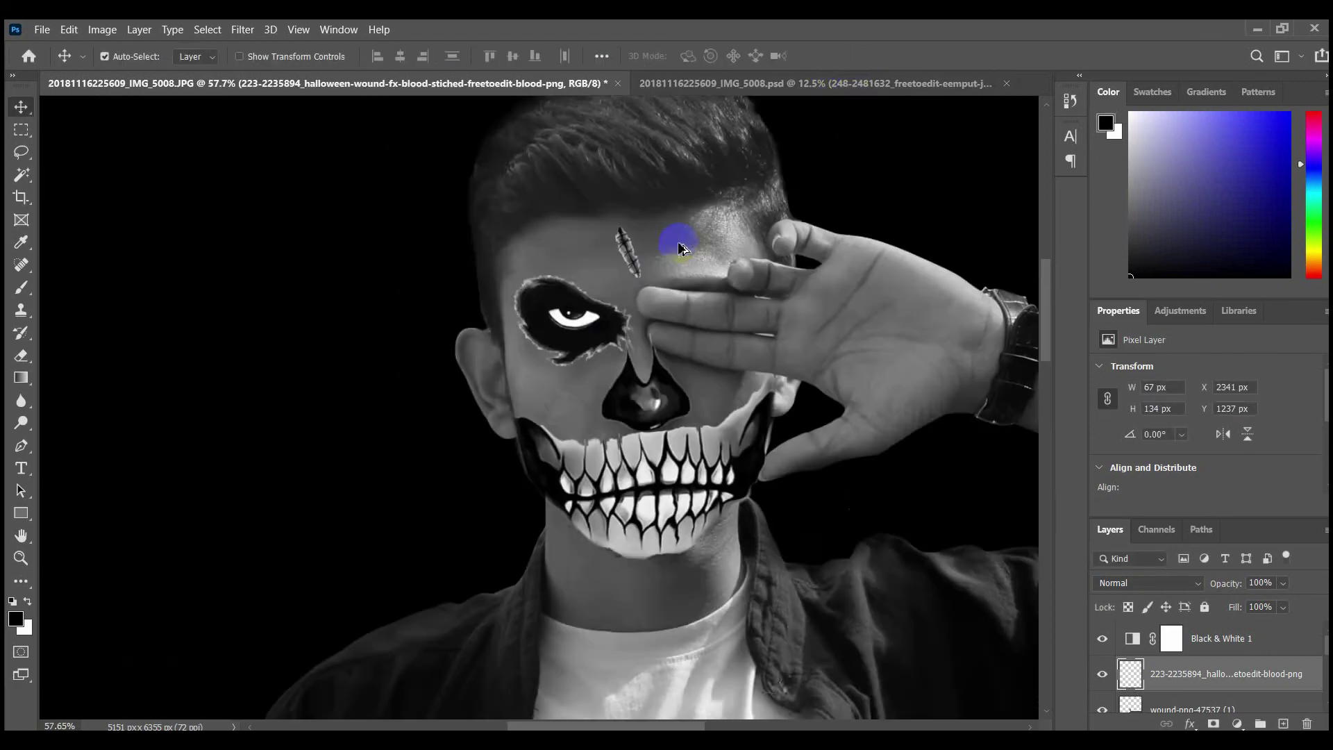
Place the bloody claw scratch image 1-17044 from Downloads over the person's lowered hand
scroll(679, 247, down, 3)
scroll(590, 132, up, 1)
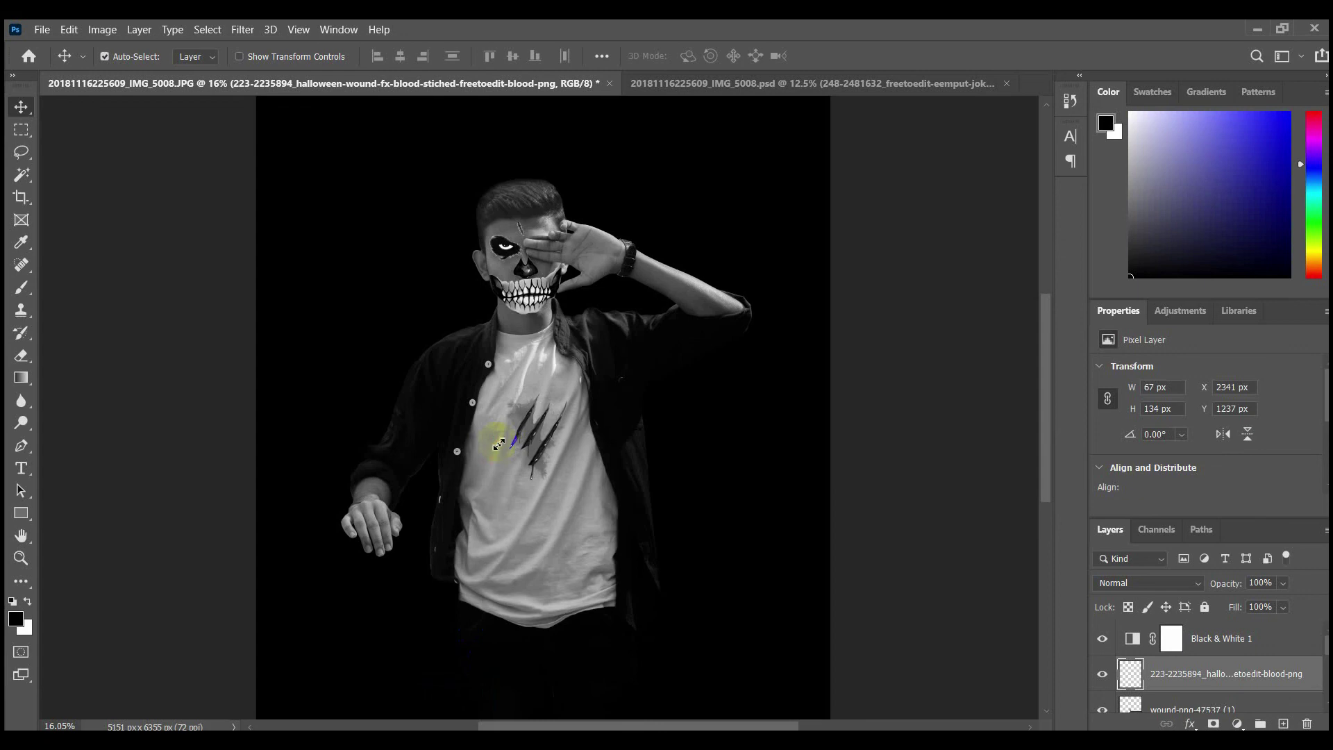
drag(499, 445, 337, 543)
click(833, 56)
right_click(1249, 677)
click(1161, 408)
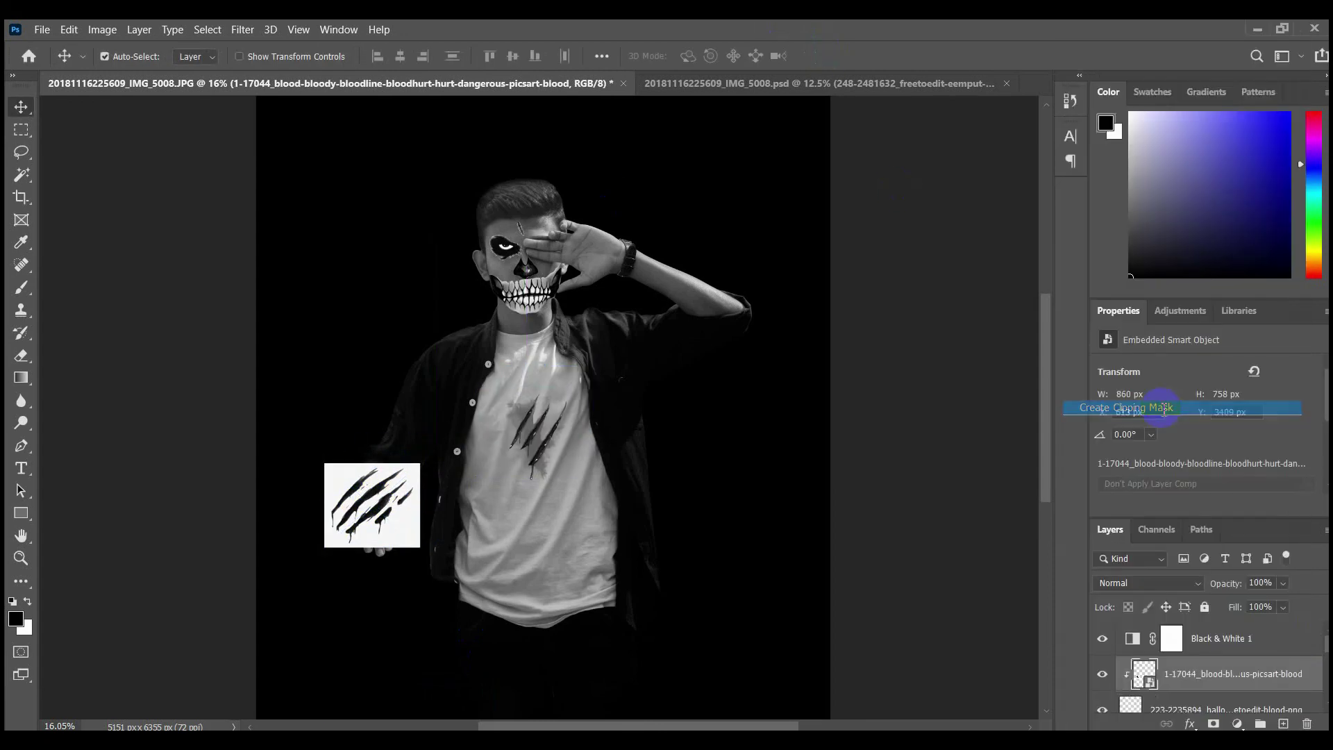
key(ctrl+z)
Rasterize the claw scratch layer over the hand and delete its white background using the Magic Wand
right_click(1302, 666)
click(1131, 342)
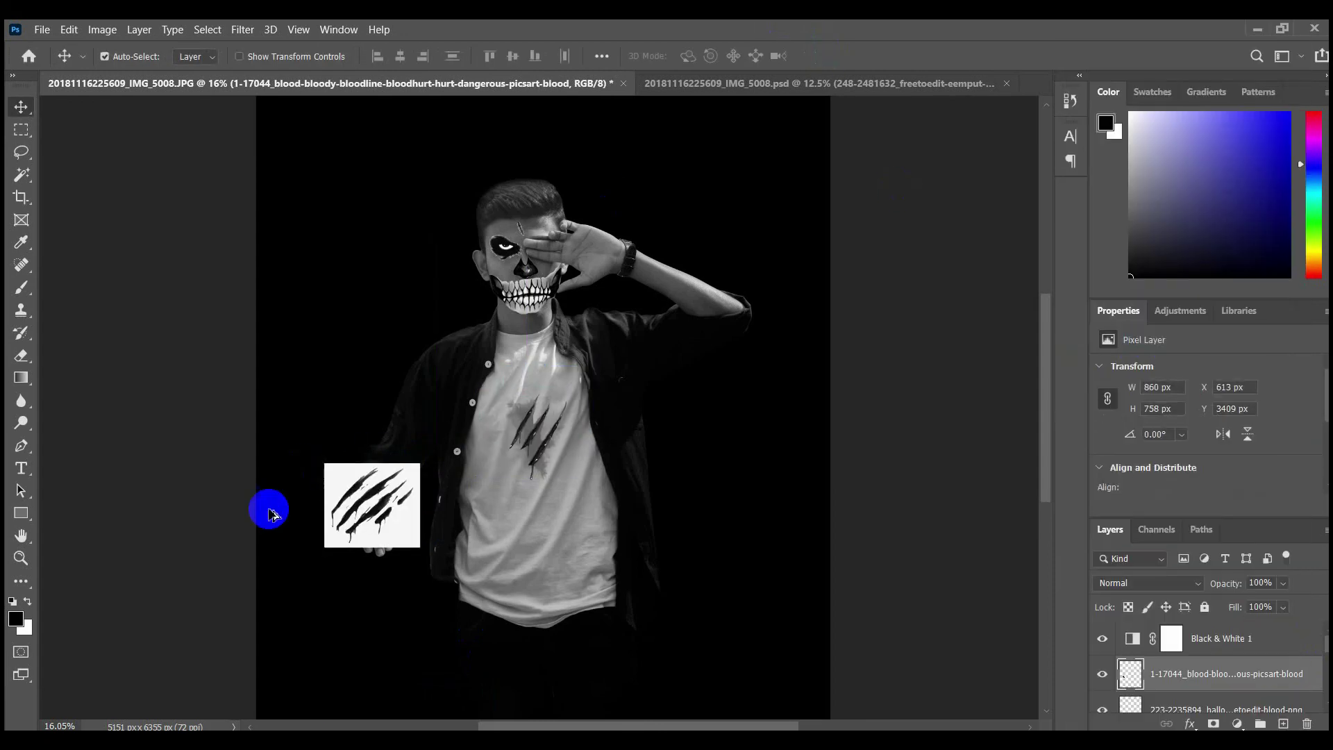
scroll(300, 467, up, 1)
key(w)
click(349, 477)
key(Delete)
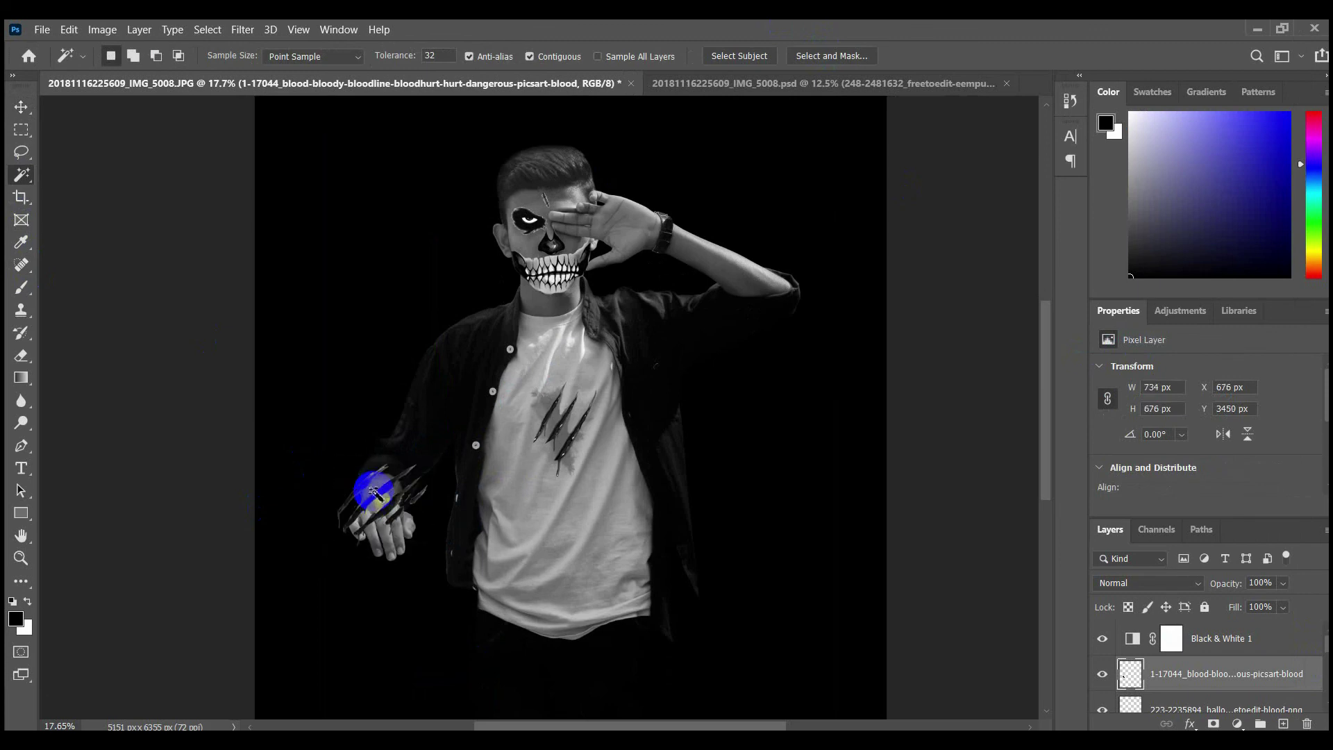
Scale the claw scratches to 32.50% and position them on the back of the lowered hand
scroll(387, 511, up, 4)
key(ctrl+t)
drag(481, 397, 368, 566)
scroll(411, 470, up, 3)
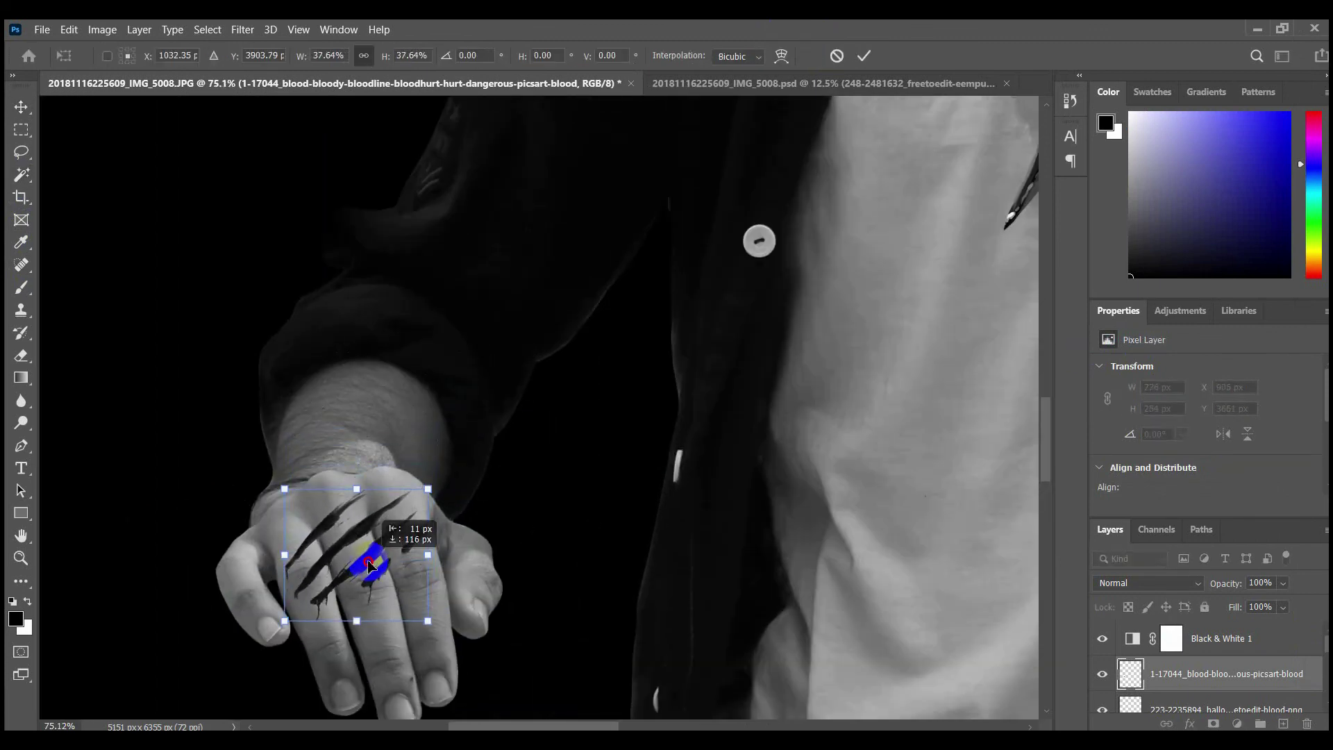
drag(428, 489, 411, 497)
drag(346, 564, 350, 568)
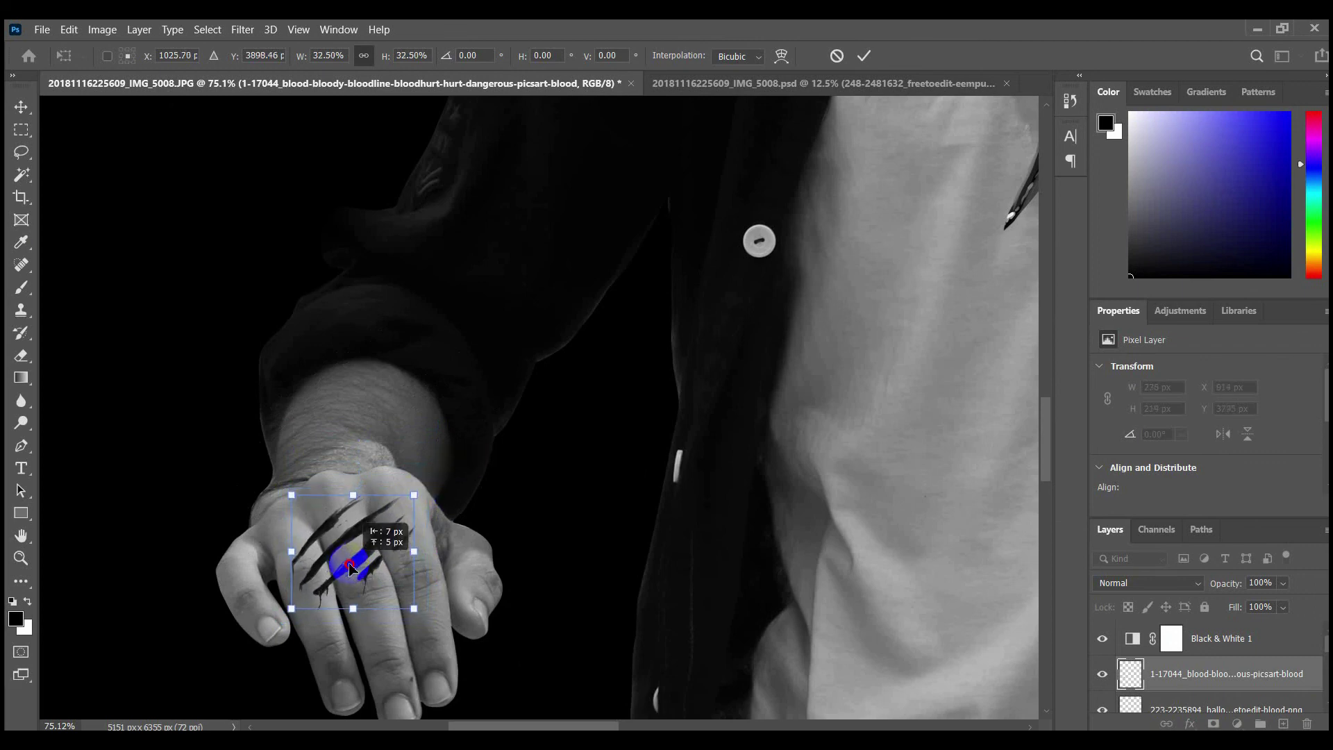
click(863, 55)
scroll(364, 273, down, 10)
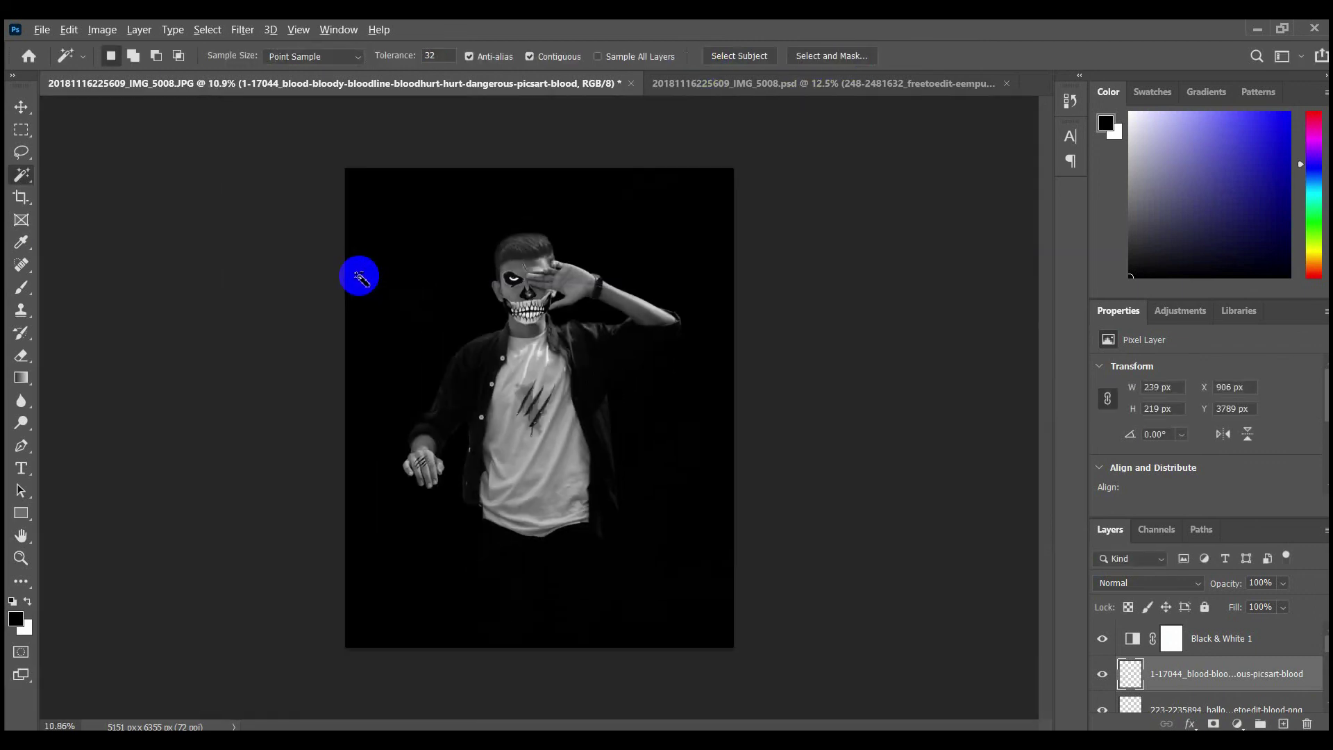
scroll(360, 276, down, 1)
scroll(566, 306, up, 1)
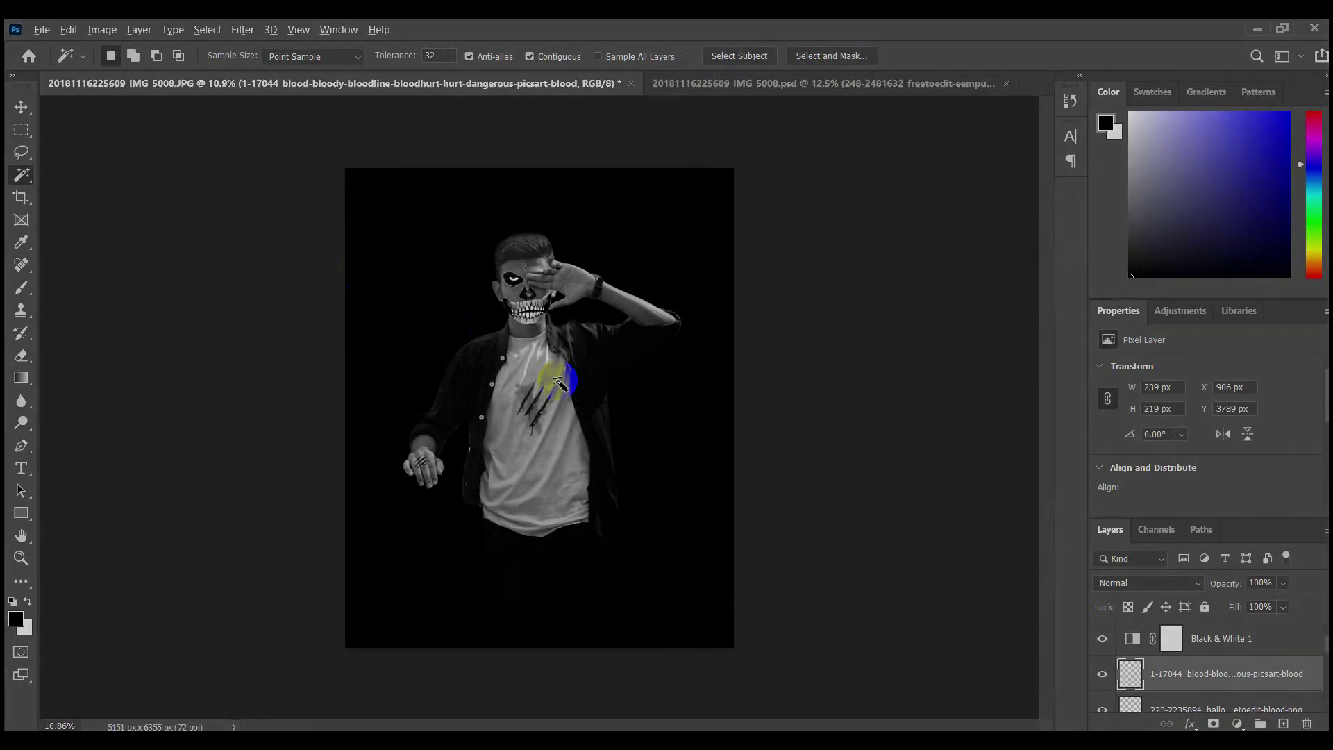